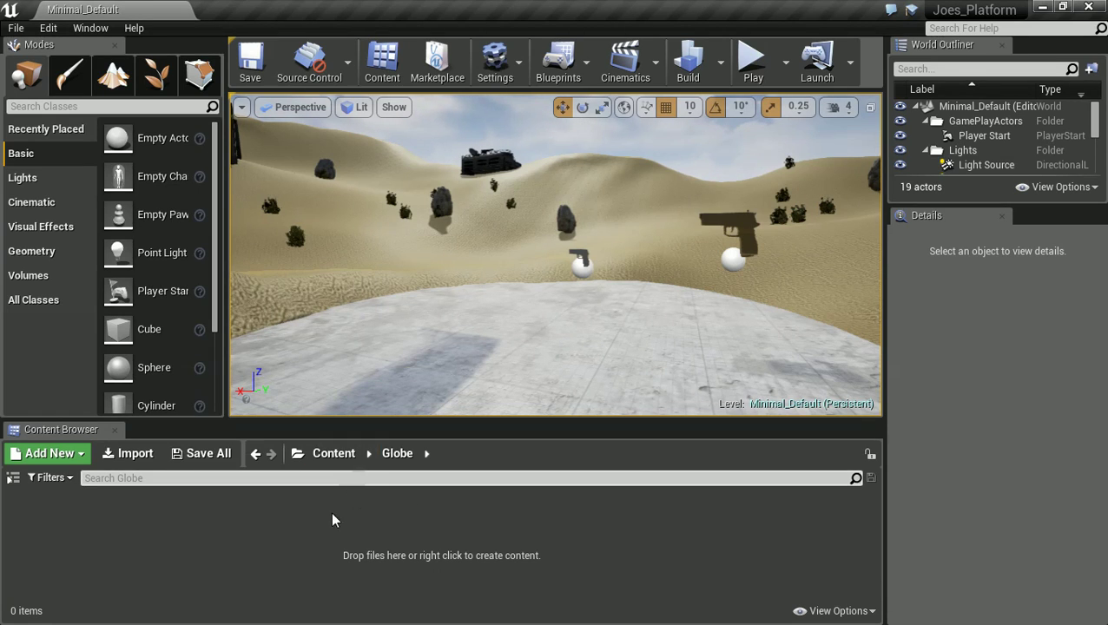
# Drag earth_n, Land and earth_a from Explorer into the Content Browser's Globe folder
pyautogui.hotkey('alt', 'Tab')
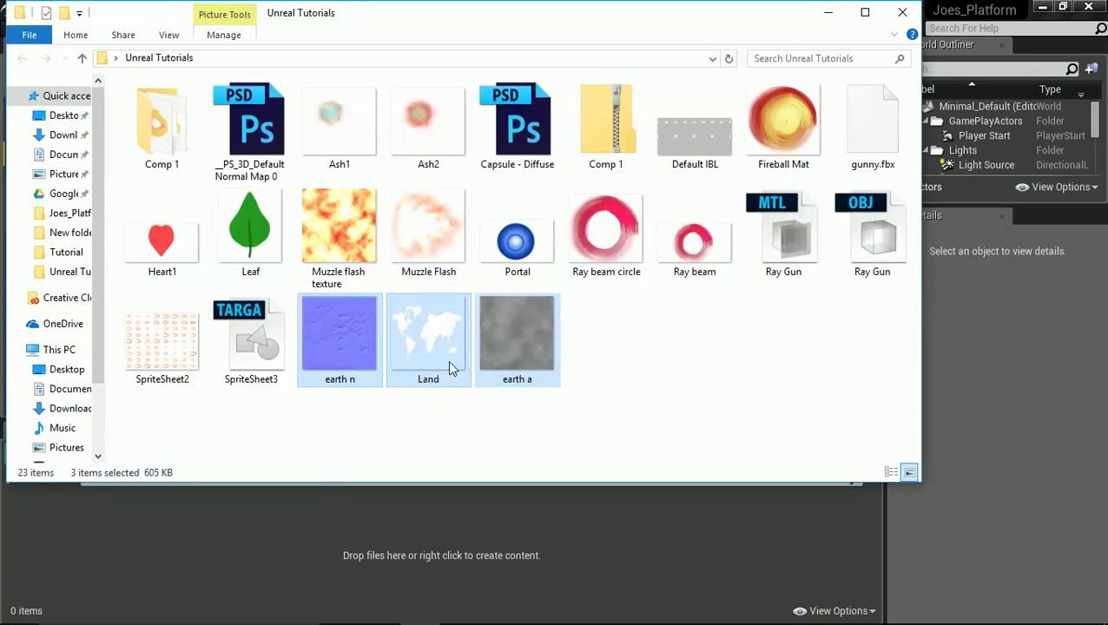
pyautogui.moveTo(385, 361); pyautogui.dragTo(317, 533)
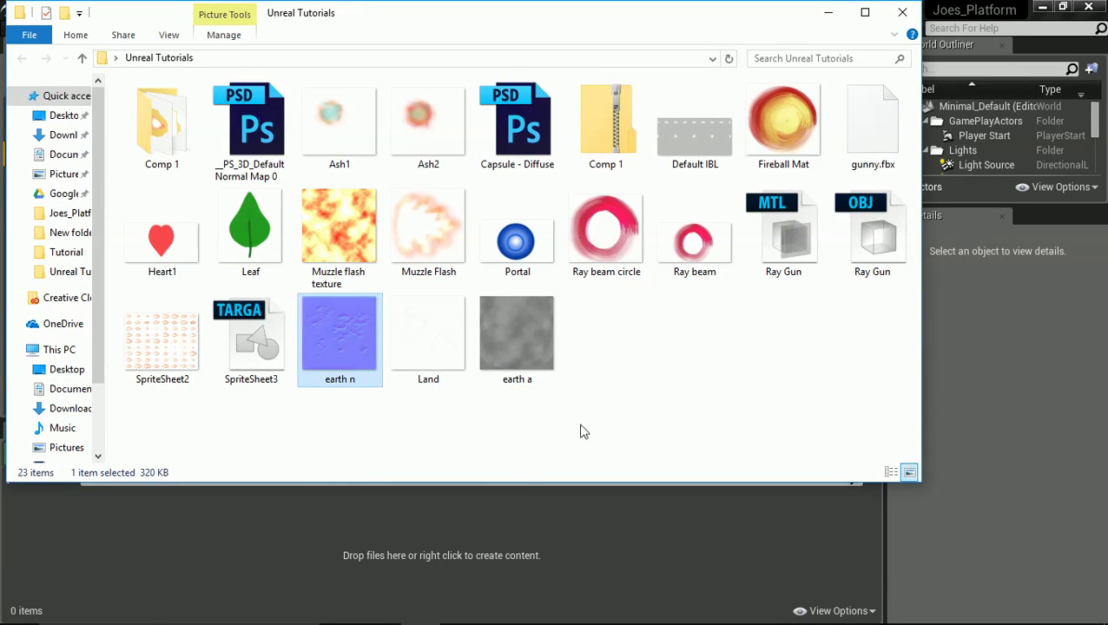
pyautogui.moveTo(580, 424); pyautogui.dragTo(342, 345)
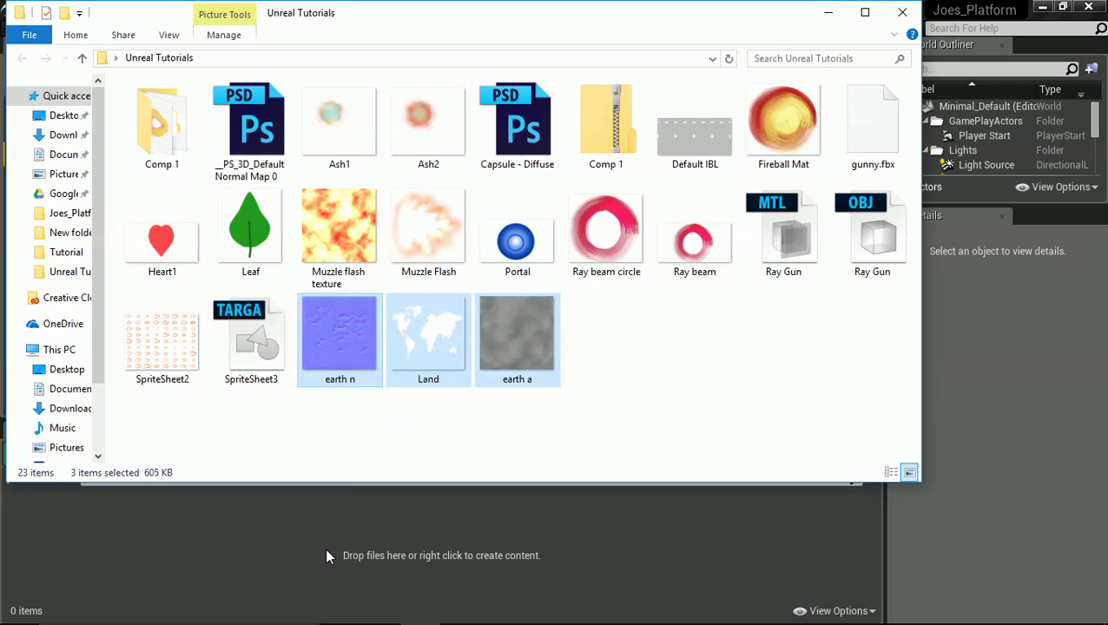
pyautogui.moveTo(325, 548); pyautogui.dragTo(325, 548)
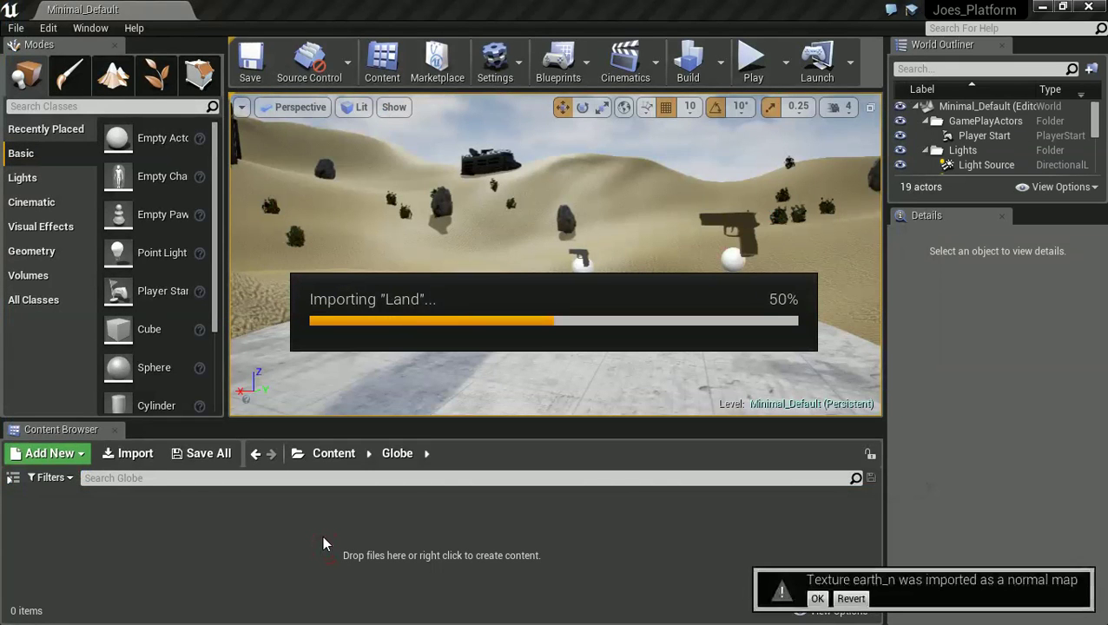
# Create a new material named Easth_Mat in the Globe folder and open it for editing
pyautogui.click(818, 599)
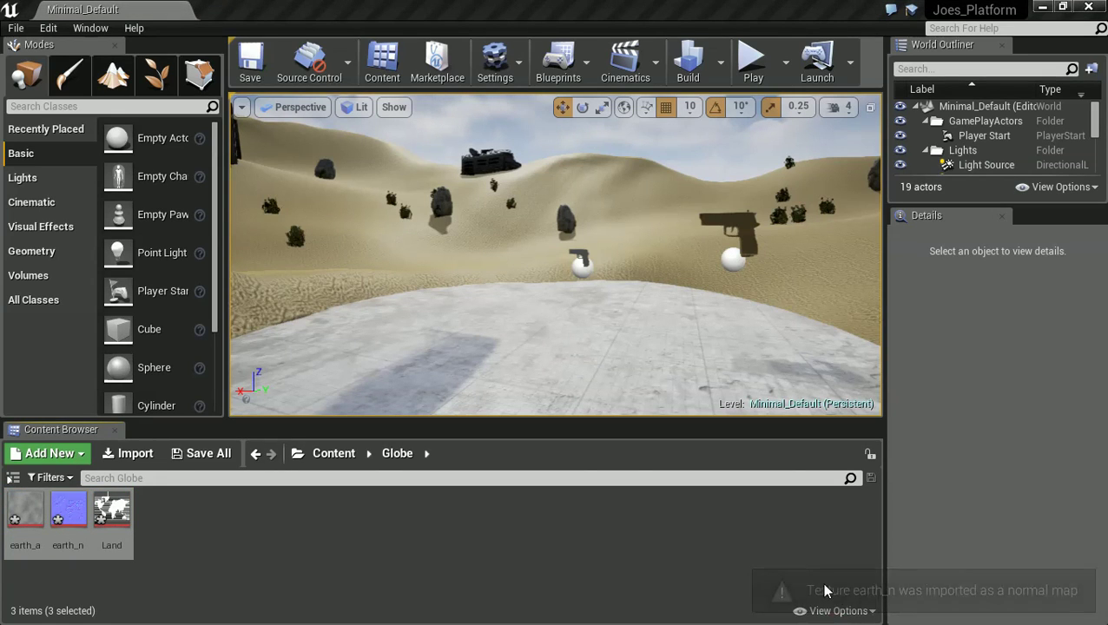
pyautogui.click(194, 566)
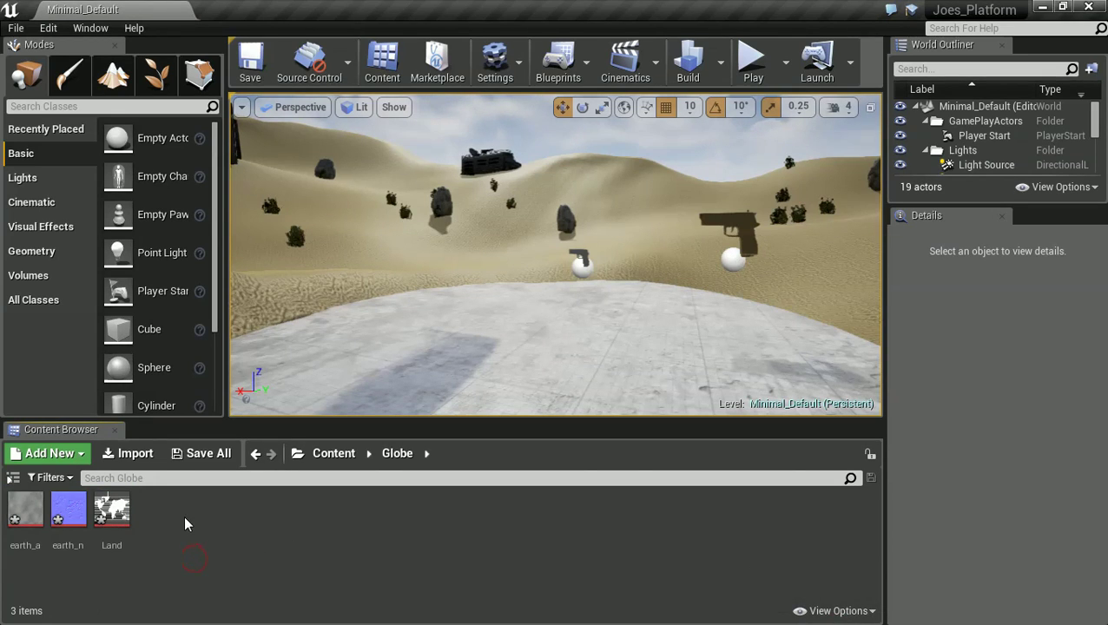
pyautogui.rightClick(185, 524)
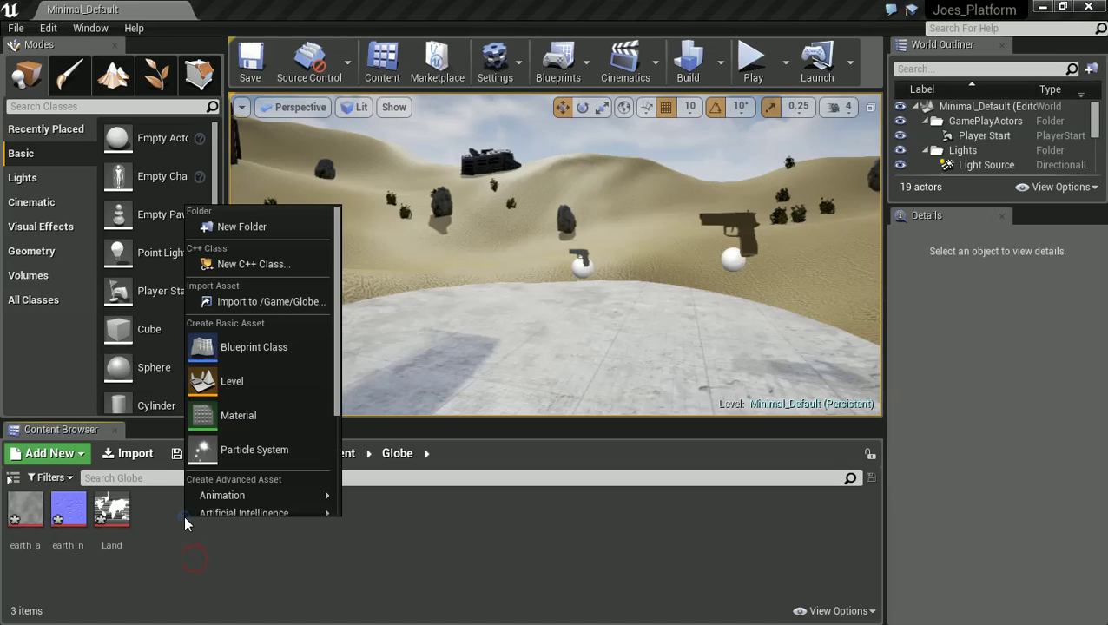
pyautogui.click(236, 416)
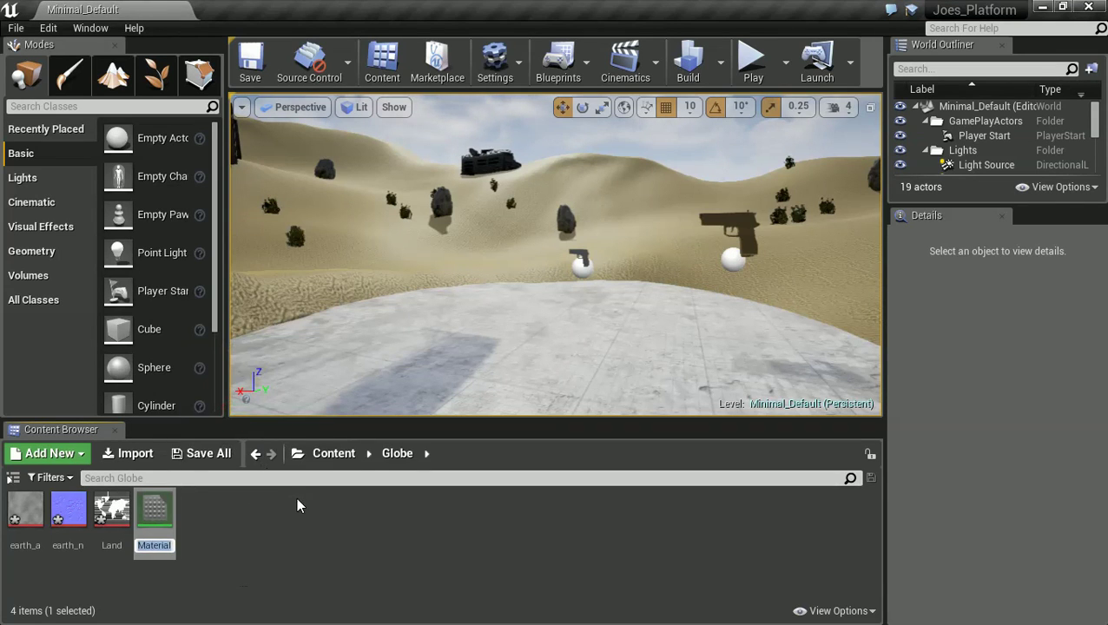
pyautogui.write('Easth')
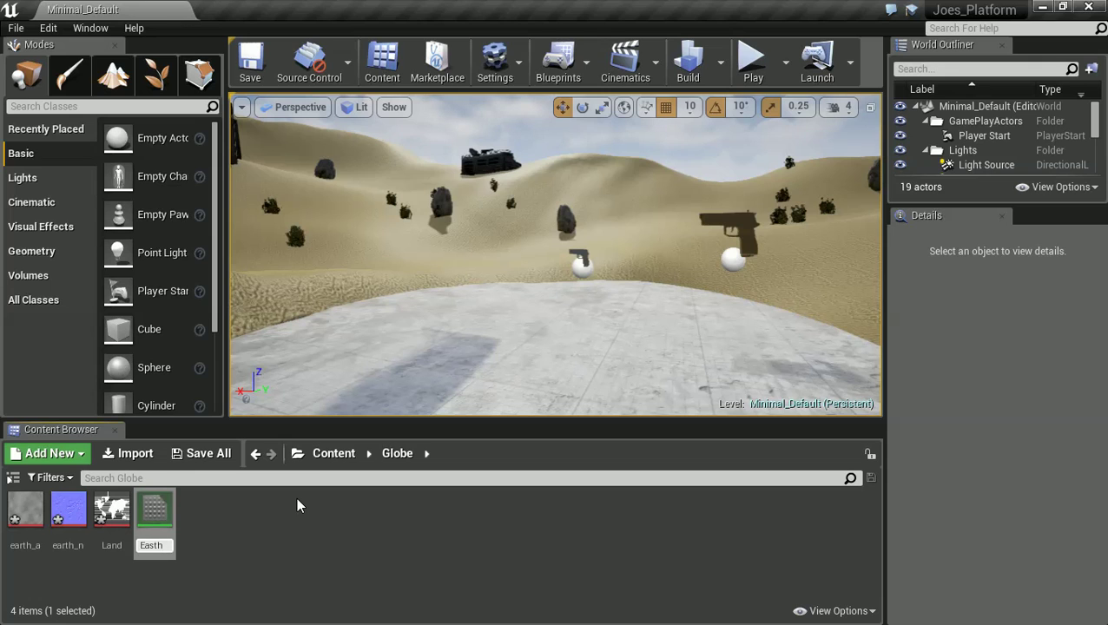
pyautogui.write('_Mat')
pyautogui.press('Return')
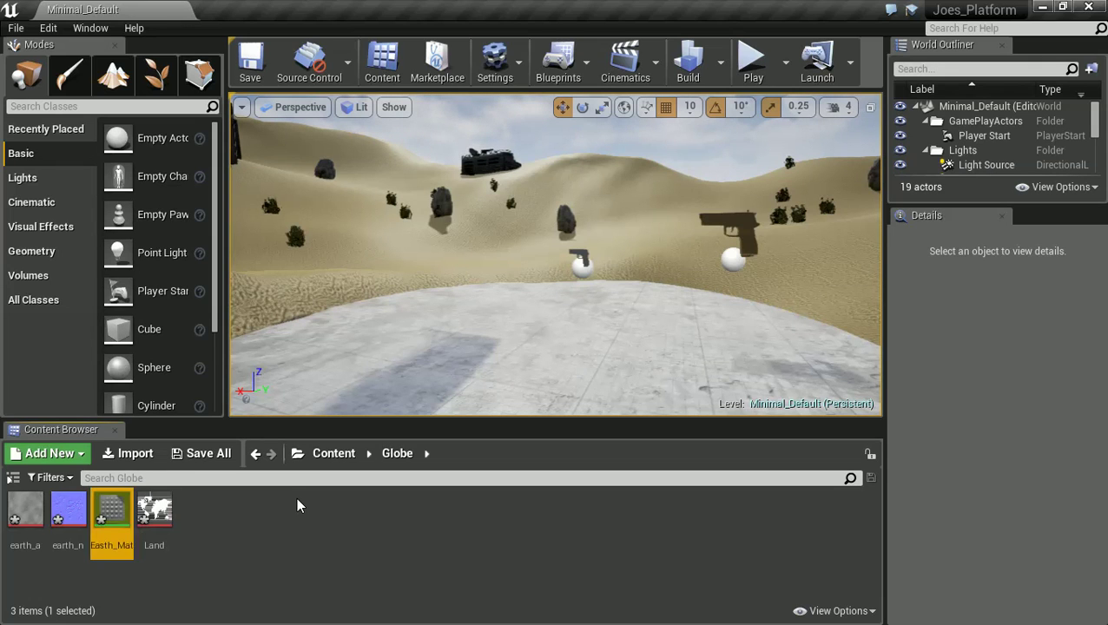
pyautogui.doubleClick(112, 517)
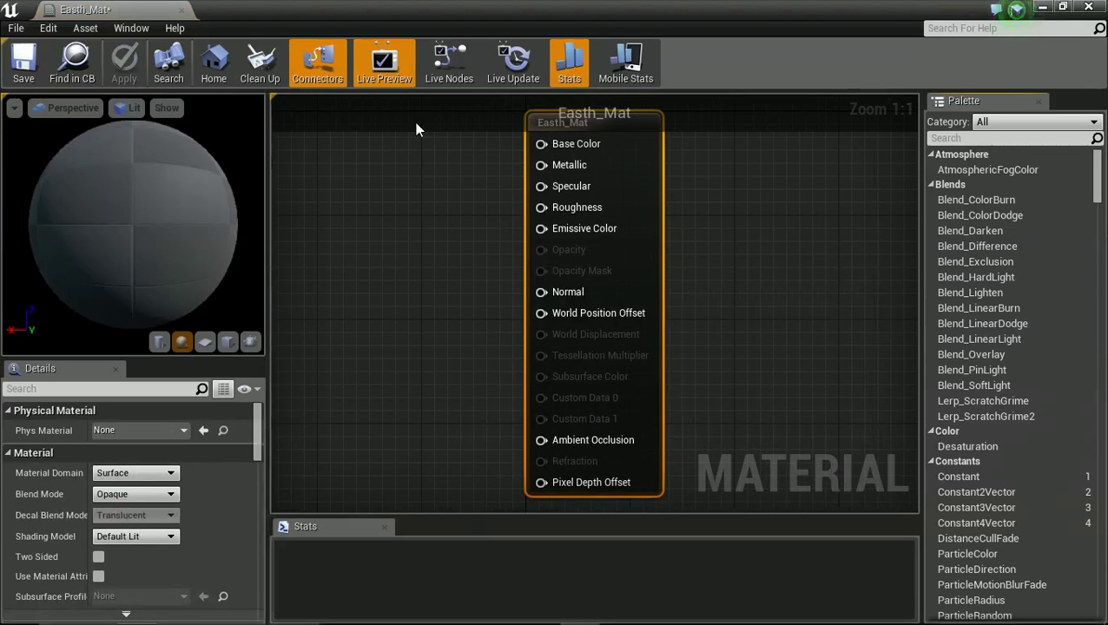
# Drag the Land, earth_n and earth_a textures into the Easth_Mat graph as texture sample nodes
pyautogui.doubleClick(424, 13)
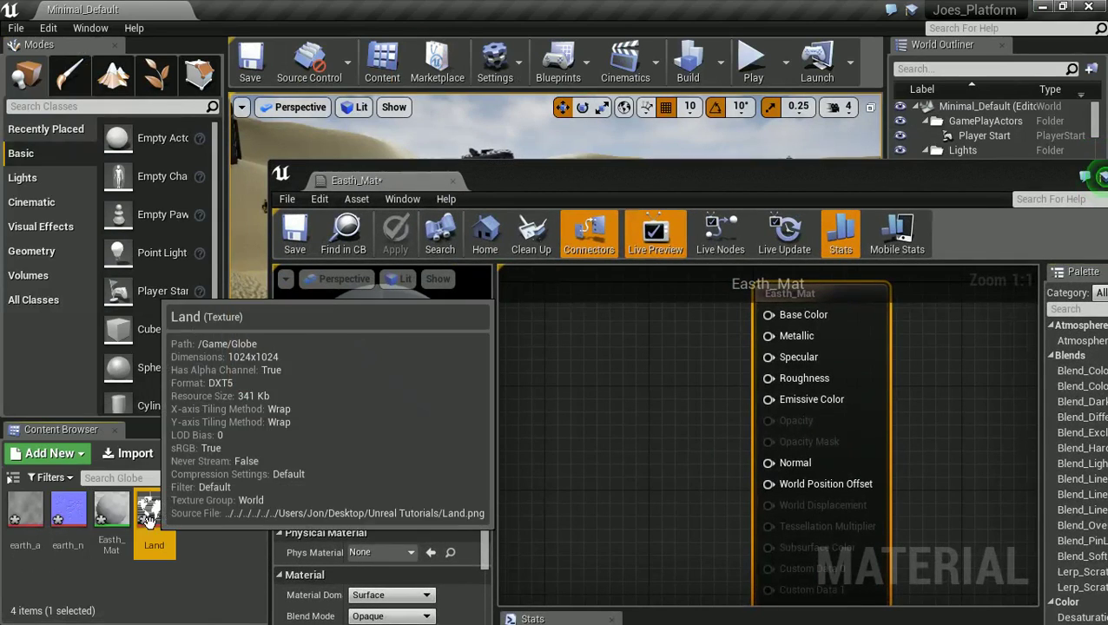
pyautogui.keyDown('ctrl'); pyautogui.click(70, 526); pyautogui.keyUp('ctrl')
pyautogui.keyDown('ctrl'); pyautogui.click(25, 516); pyautogui.keyUp('ctrl')
pyautogui.moveTo(25, 517); pyautogui.dragTo(595, 436)
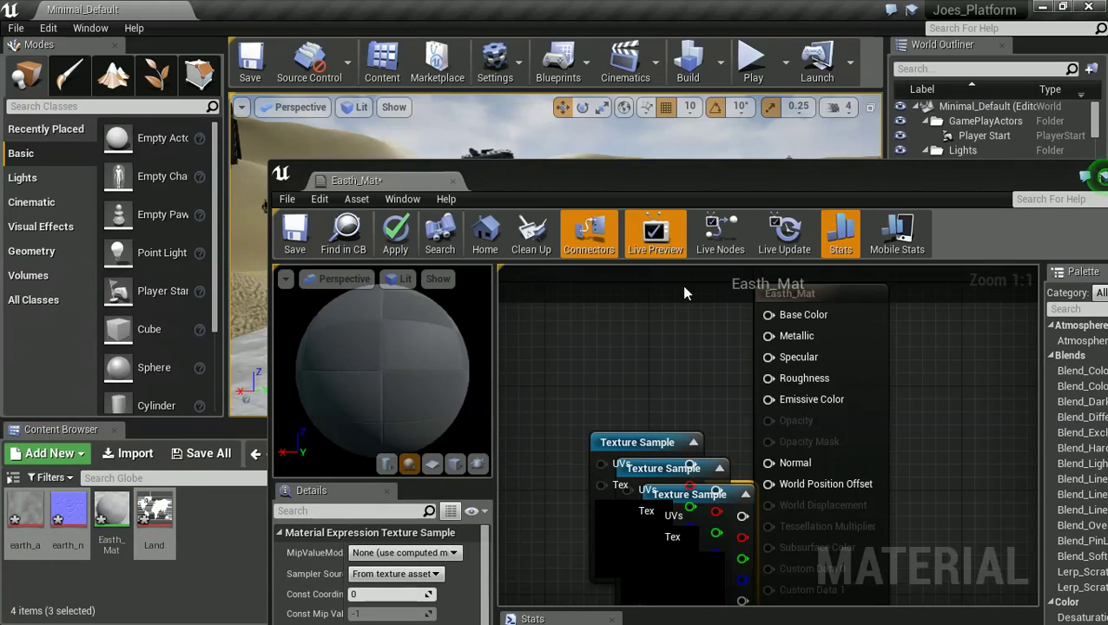
pyautogui.doubleClick(684, 184)
# Spread the three texture sample nodes apart, moving the Land node up and left
pyautogui.moveTo(476, 226); pyautogui.dragTo(625, 268, button='right')
pyautogui.scroll(-1, 625, 267)
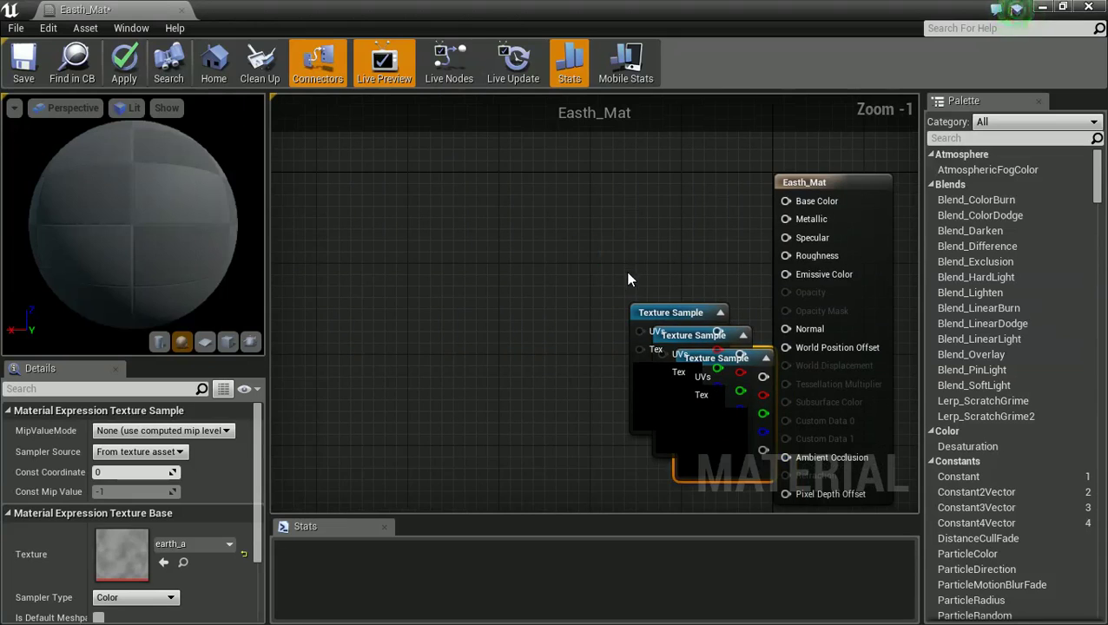
pyautogui.click(600, 291)
pyautogui.moveTo(663, 314); pyautogui.dragTo(465, 159)
pyautogui.moveTo(686, 341); pyautogui.dragTo(340, 345)
pyautogui.moveTo(511, 386); pyautogui.dragTo(532, 304, button='right')
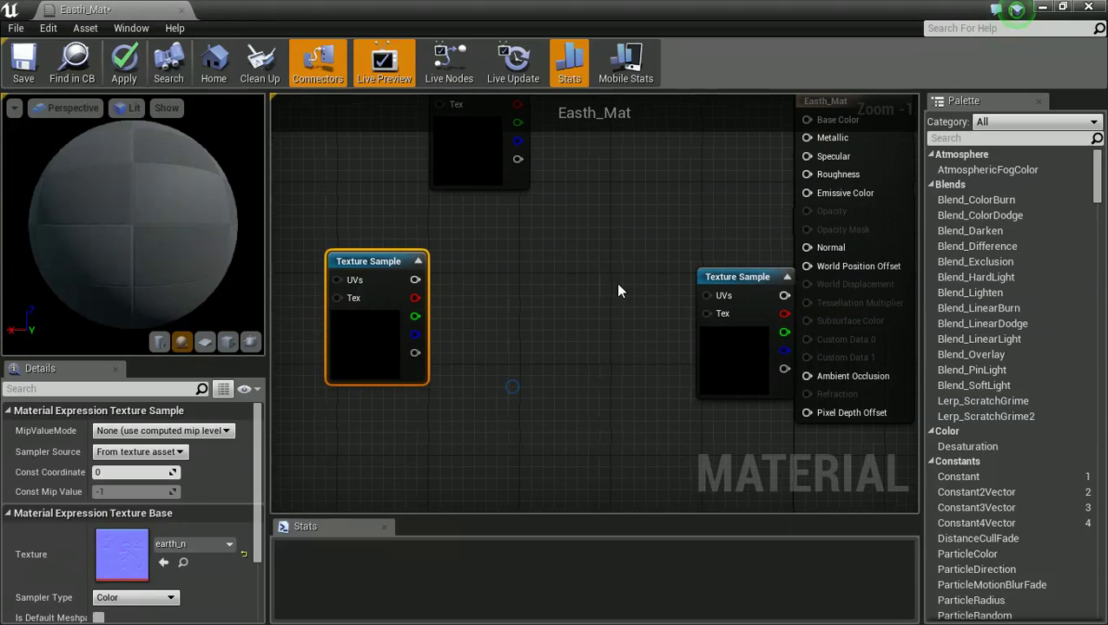
pyautogui.moveTo(736, 275); pyautogui.dragTo(527, 435)
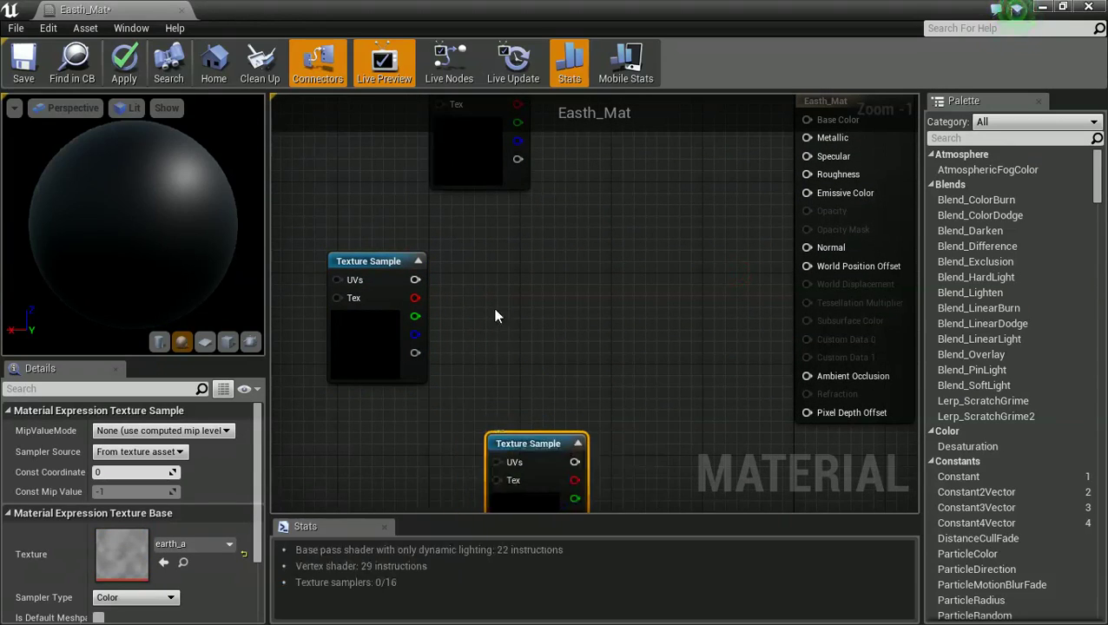
pyautogui.moveTo(497, 315); pyautogui.dragTo(519, 423, button='right')
pyautogui.moveTo(558, 372); pyautogui.dragTo(506, 386, button='right')
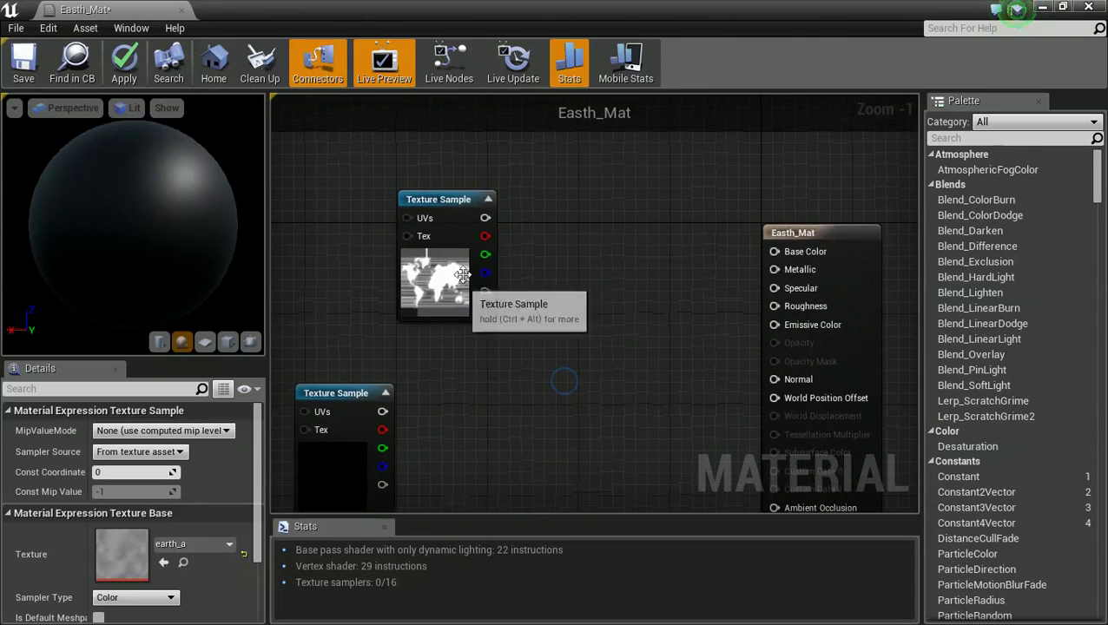
pyautogui.moveTo(450, 202); pyautogui.dragTo(392, 176)
pyautogui.moveTo(502, 317); pyautogui.dragTo(512, 365, button='right')
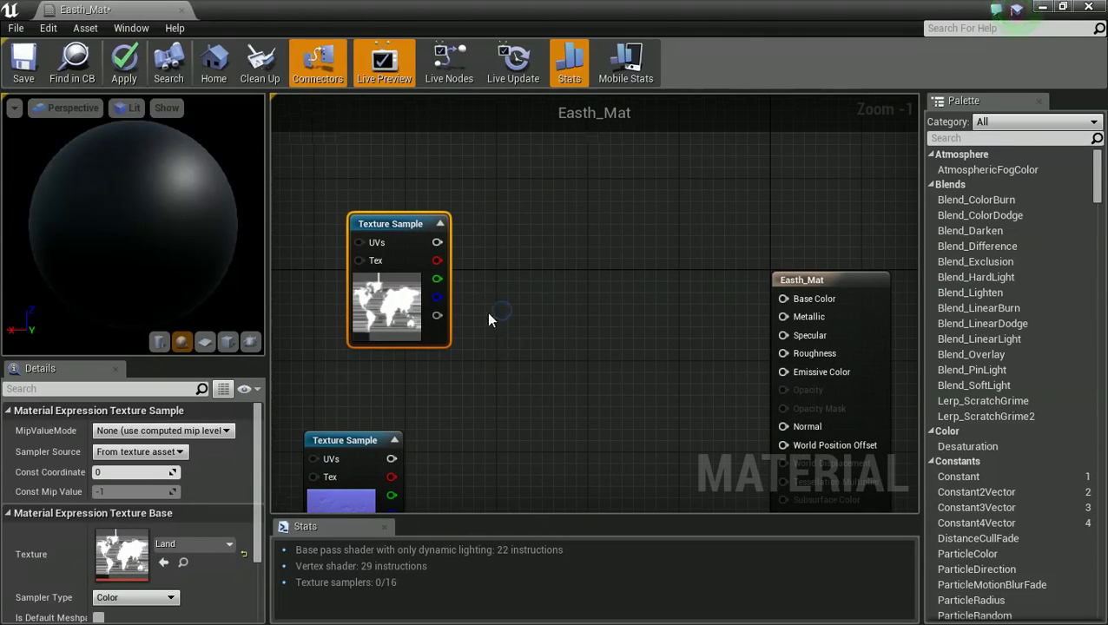
# Add a VectorParameter node and set its colour to dark green with value 0.315
pyautogui.rightClick(513, 226)
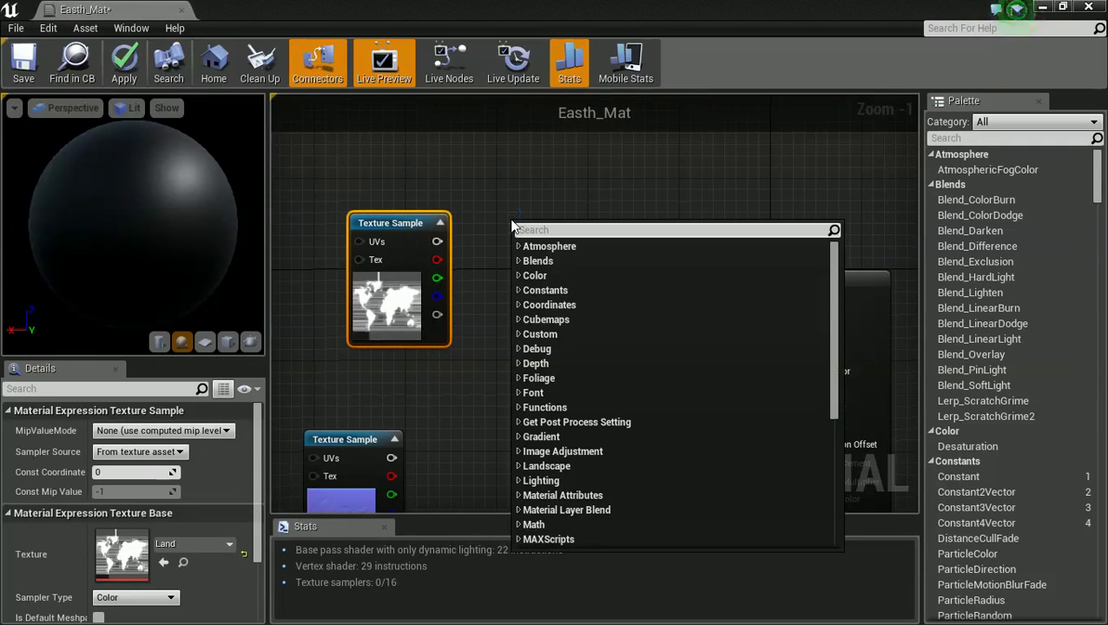
pyautogui.write('ve')
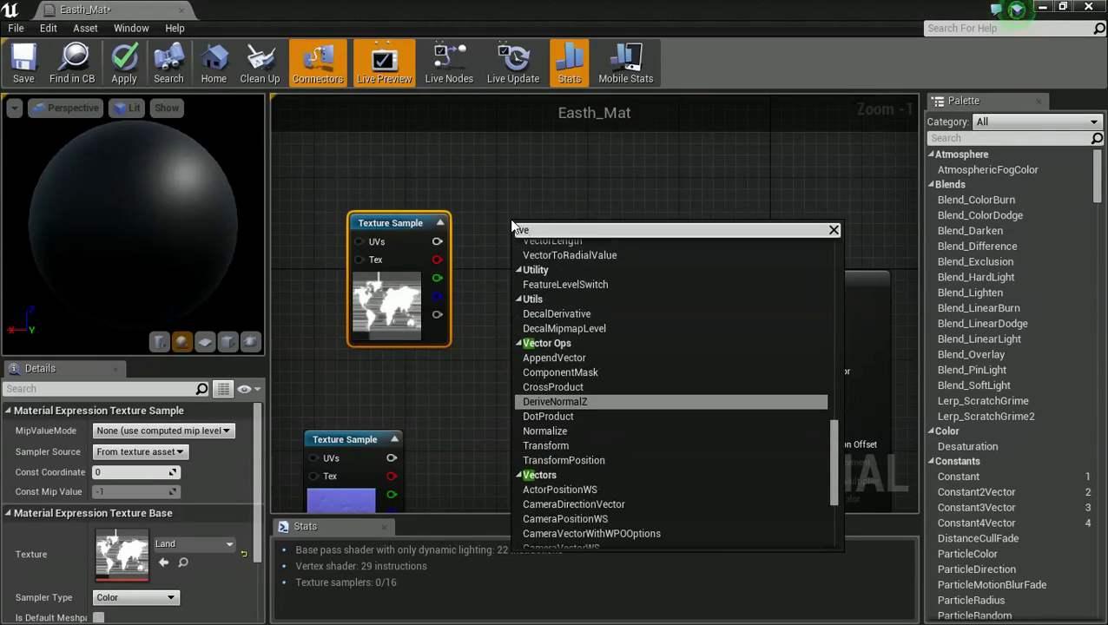
pyautogui.write('ctorpa')
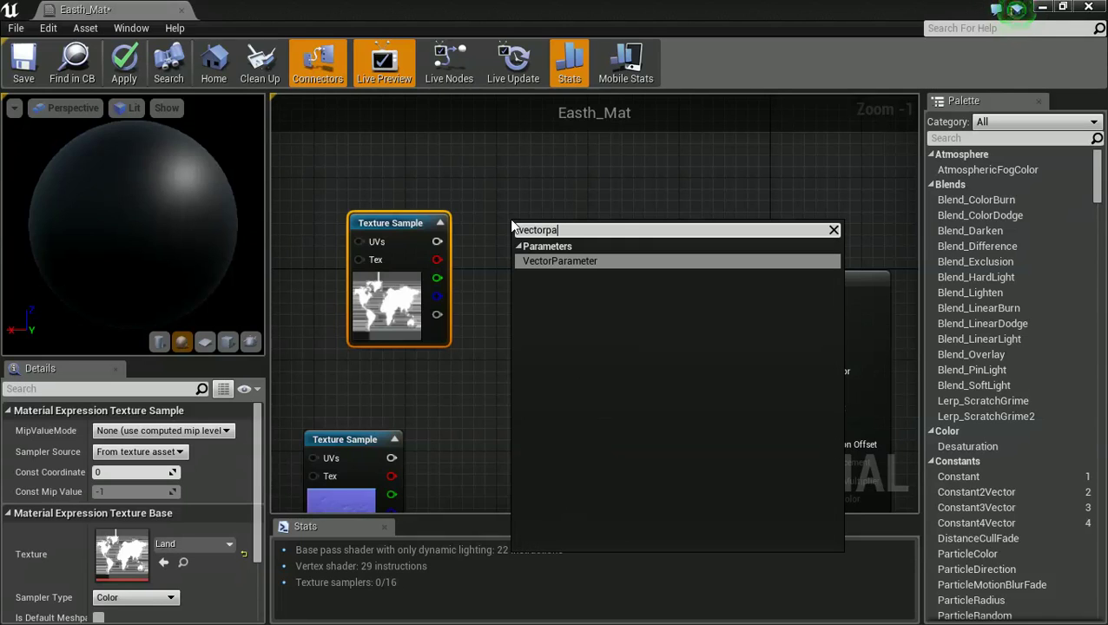
pyautogui.press('Return')
pyautogui.moveTo(563, 237); pyautogui.dragTo(524, 169)
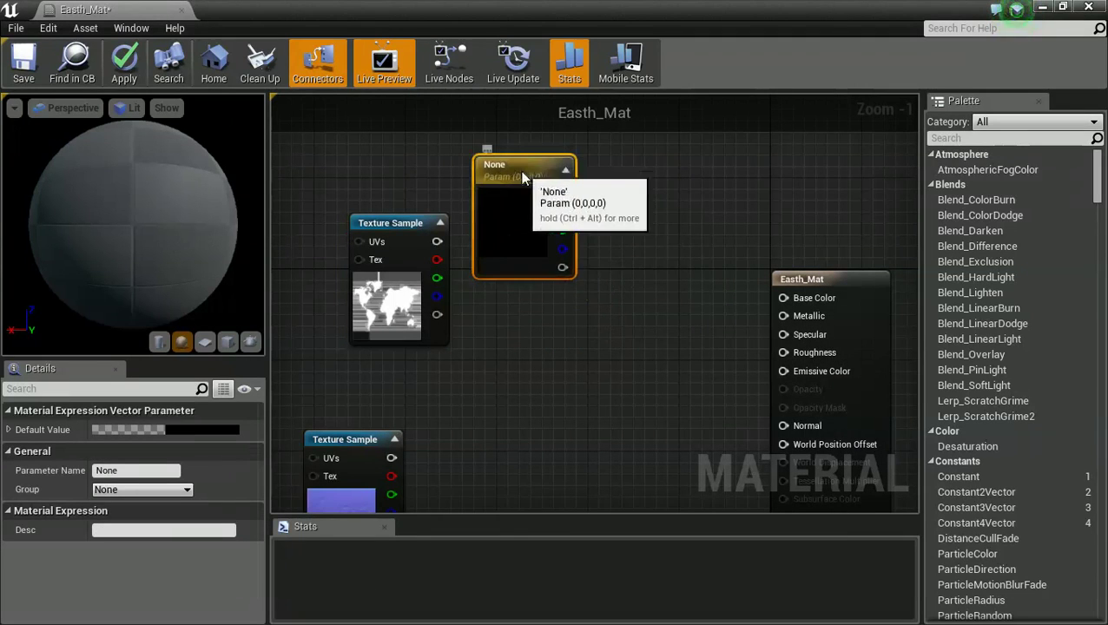
pyautogui.doubleClick(510, 213)
pyautogui.click(584, 397)
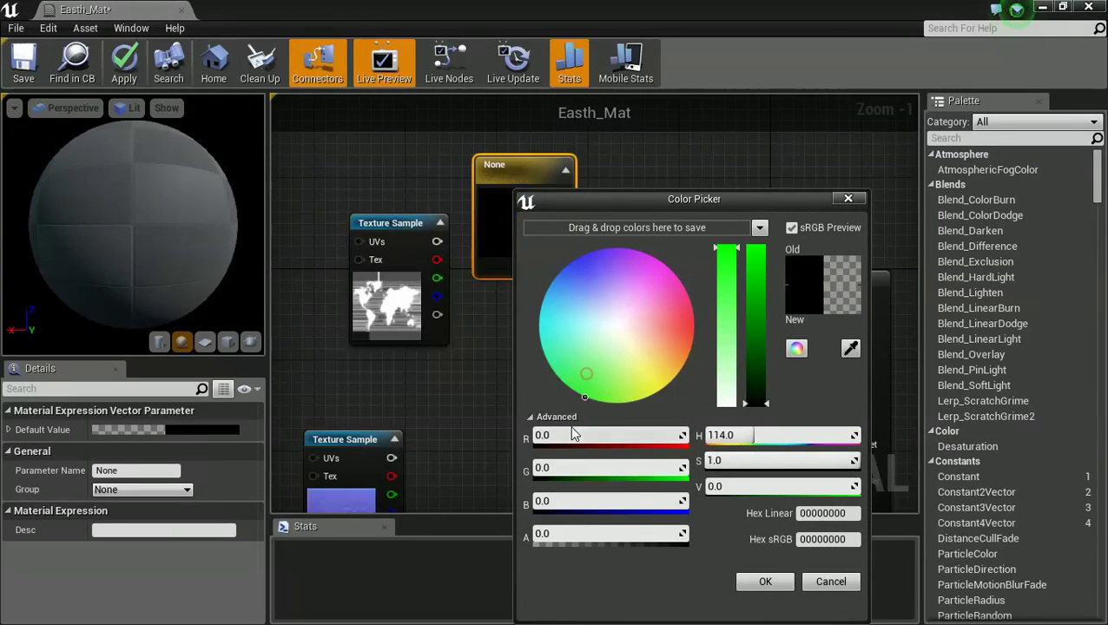
pyautogui.click(752, 356)
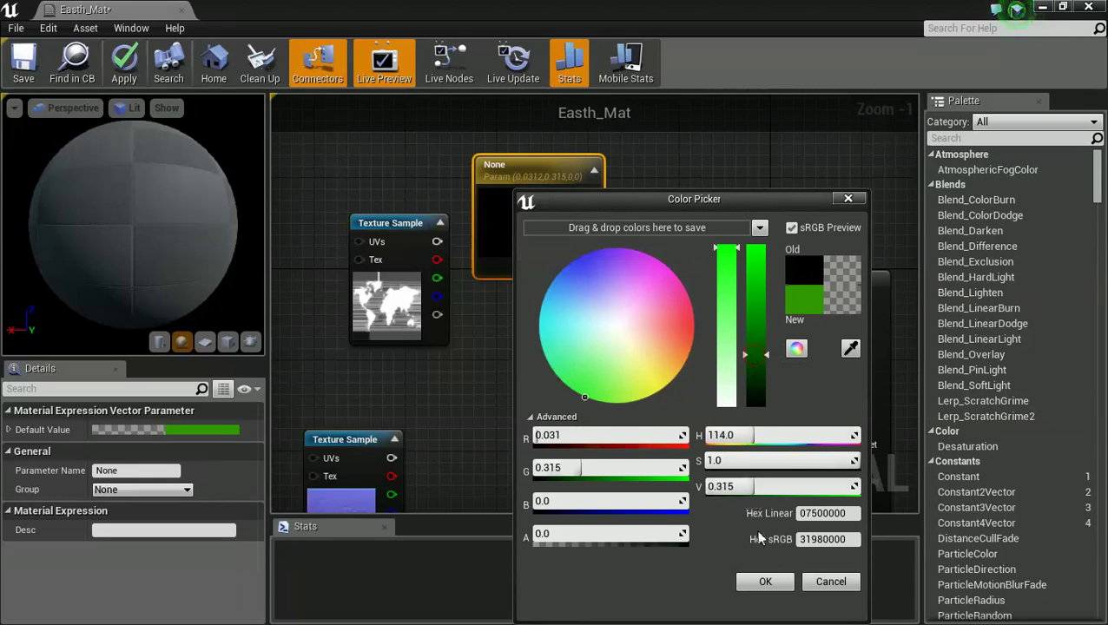
pyautogui.click(765, 582)
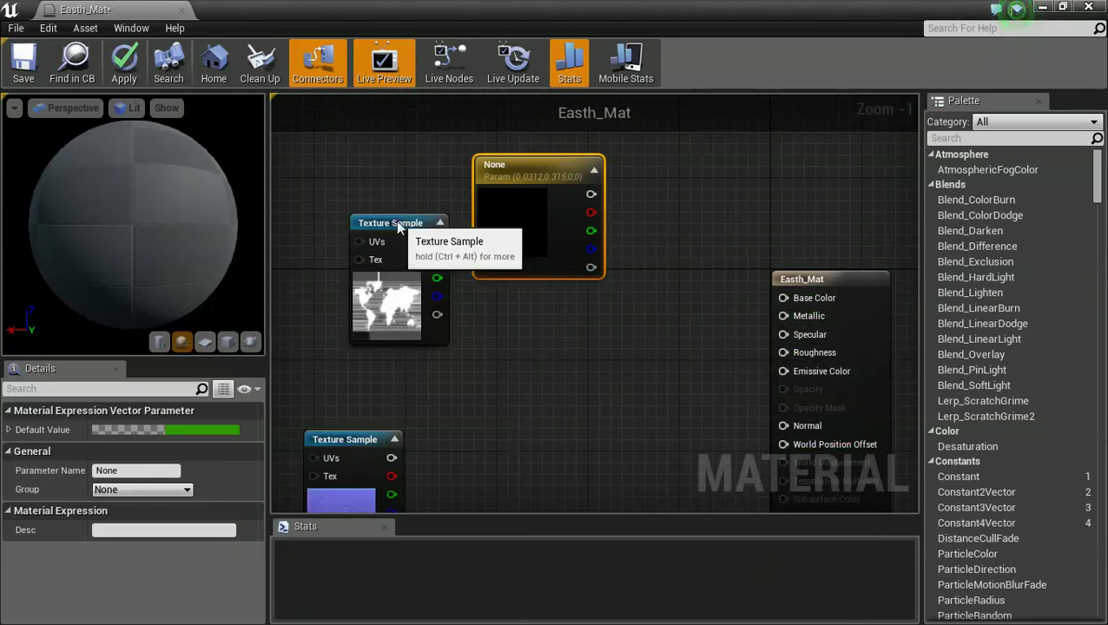
pyautogui.moveTo(396, 219); pyautogui.dragTo(373, 243)
pyautogui.moveTo(510, 169); pyautogui.dragTo(474, 155)
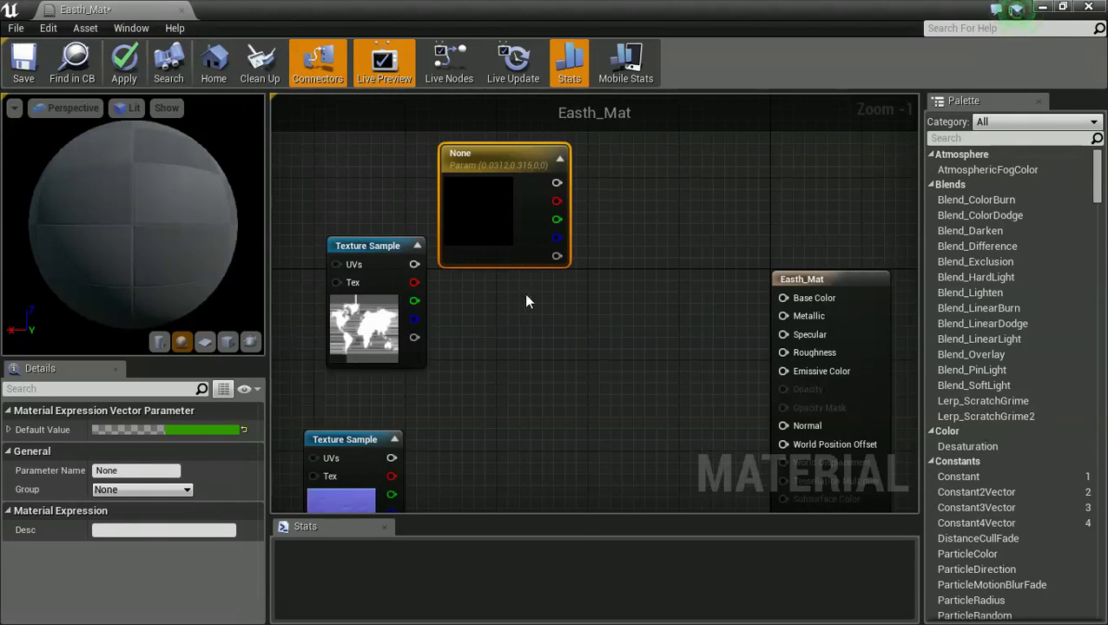
# Add a Multiply node combining the green parameter (A) with the texture colour (B)
pyautogui.rightClick(525, 302)
pyautogui.write('mul')
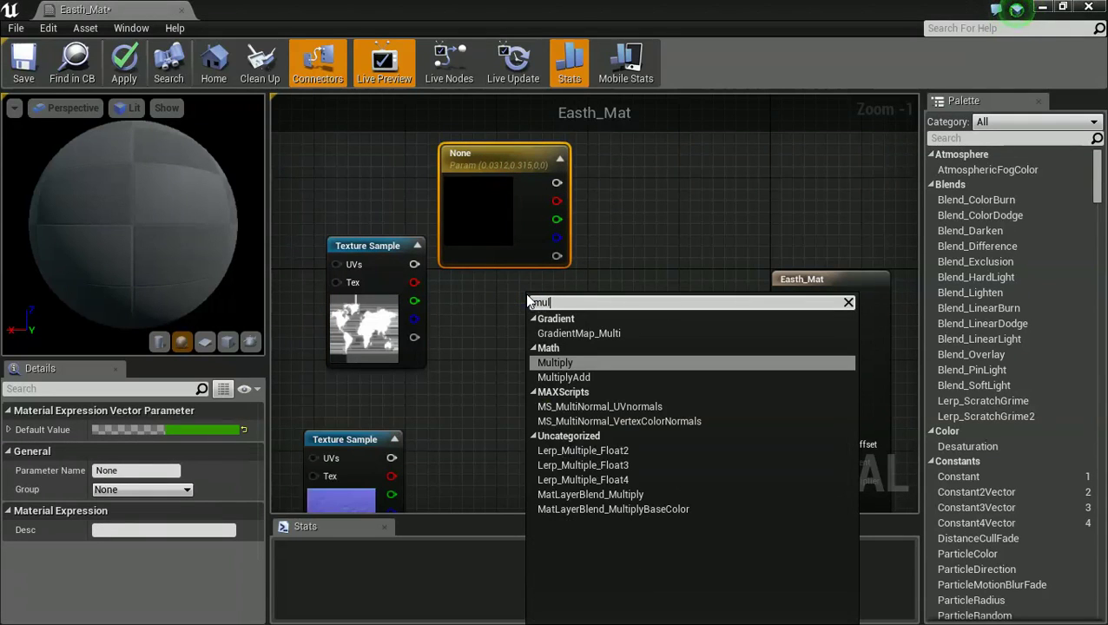
pyautogui.write('ti')
pyautogui.press('Return')
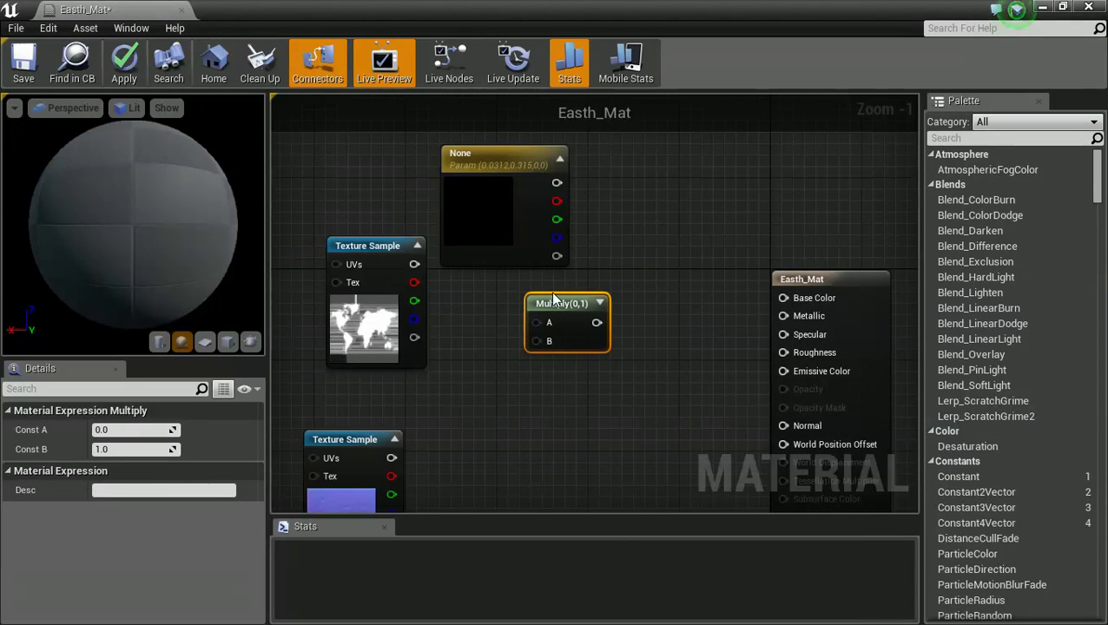
pyautogui.moveTo(494, 163); pyautogui.dragTo(393, 131)
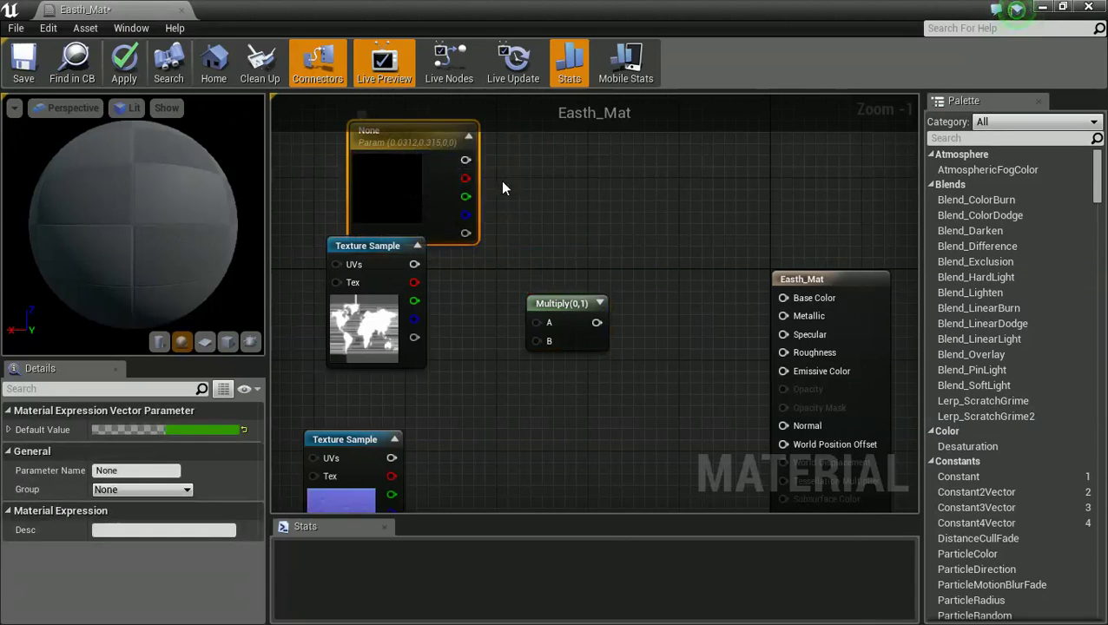
pyautogui.moveTo(500, 180); pyautogui.dragTo(528, 266, button='right')
pyautogui.moveTo(446, 212); pyautogui.dragTo(435, 201)
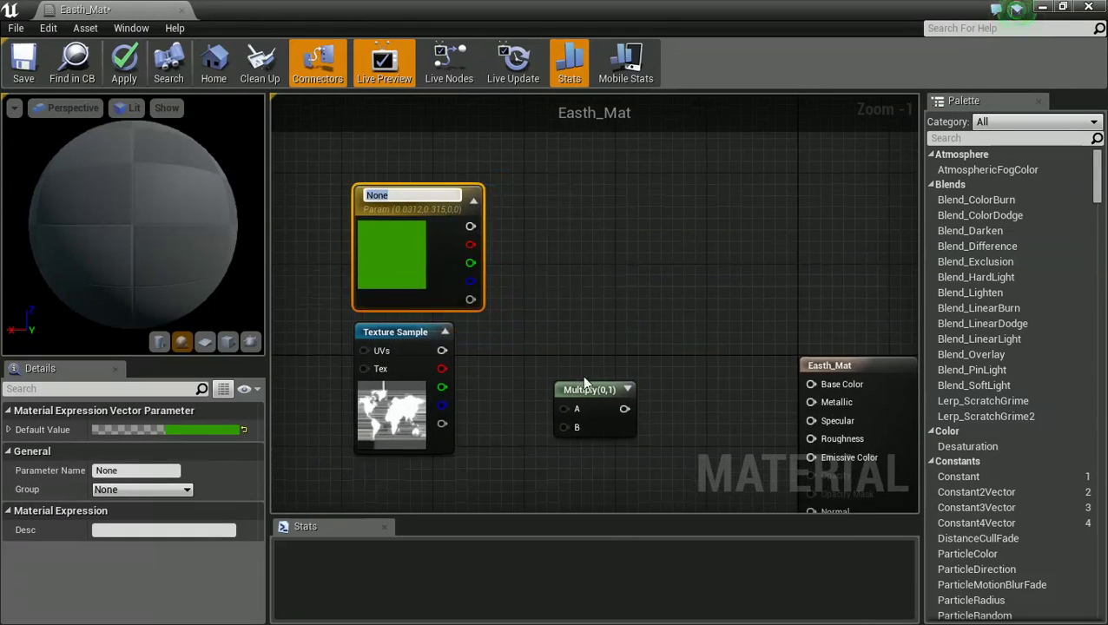
pyautogui.moveTo(586, 390); pyautogui.dragTo(566, 299)
pyautogui.click(566, 245)
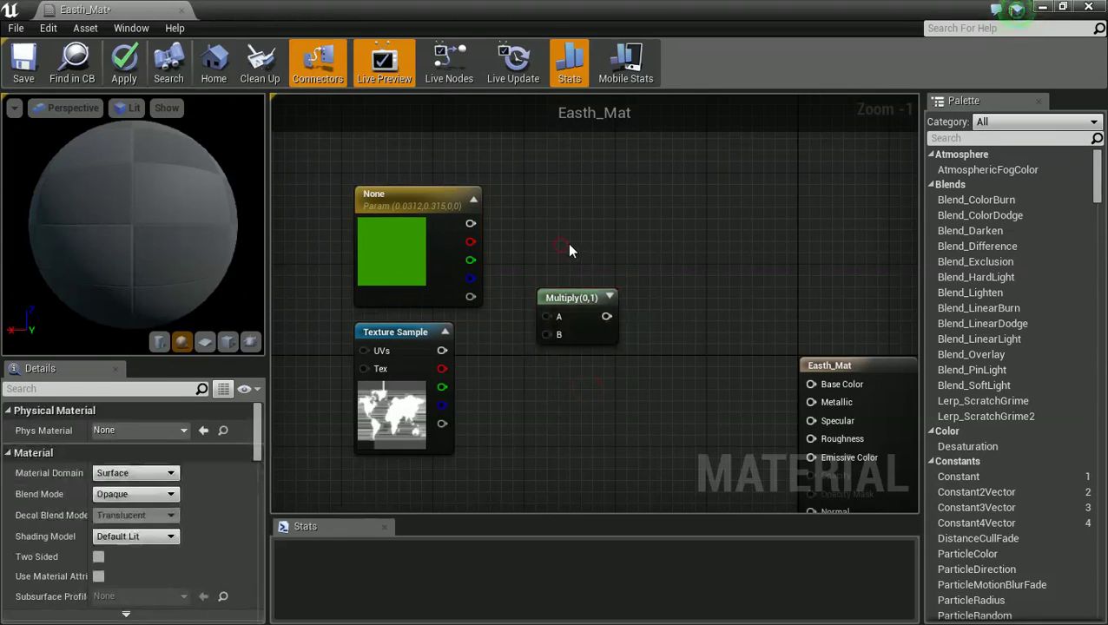
pyautogui.moveTo(469, 224); pyautogui.dragTo(550, 316)
pyautogui.moveTo(442, 350); pyautogui.dragTo(479, 339)
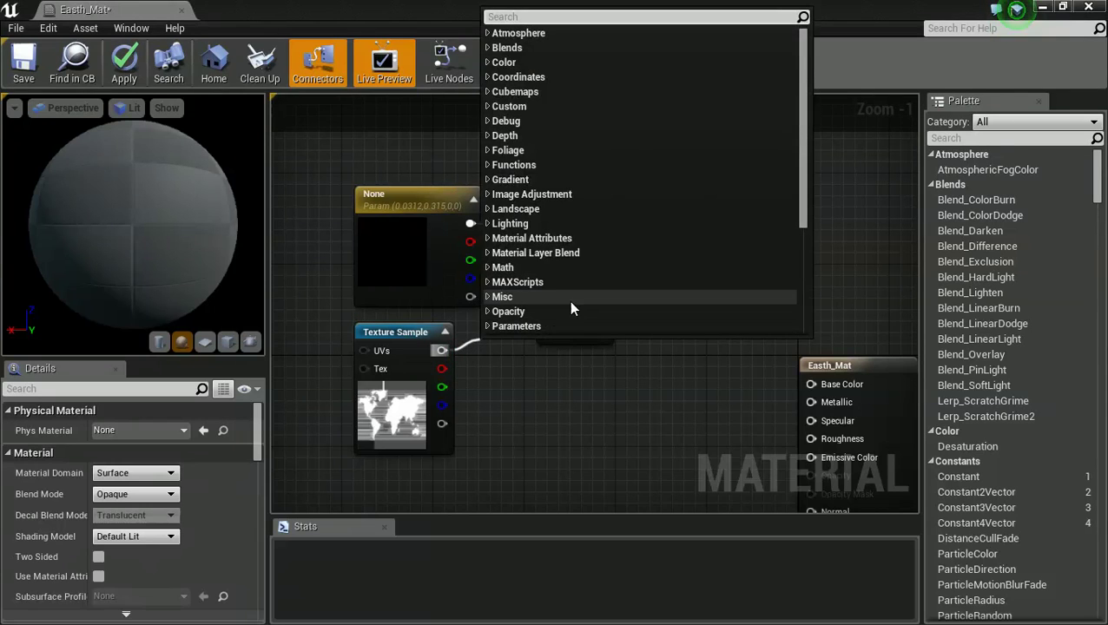
pyautogui.click(601, 386)
pyautogui.moveTo(572, 295); pyautogui.dragTo(663, 261)
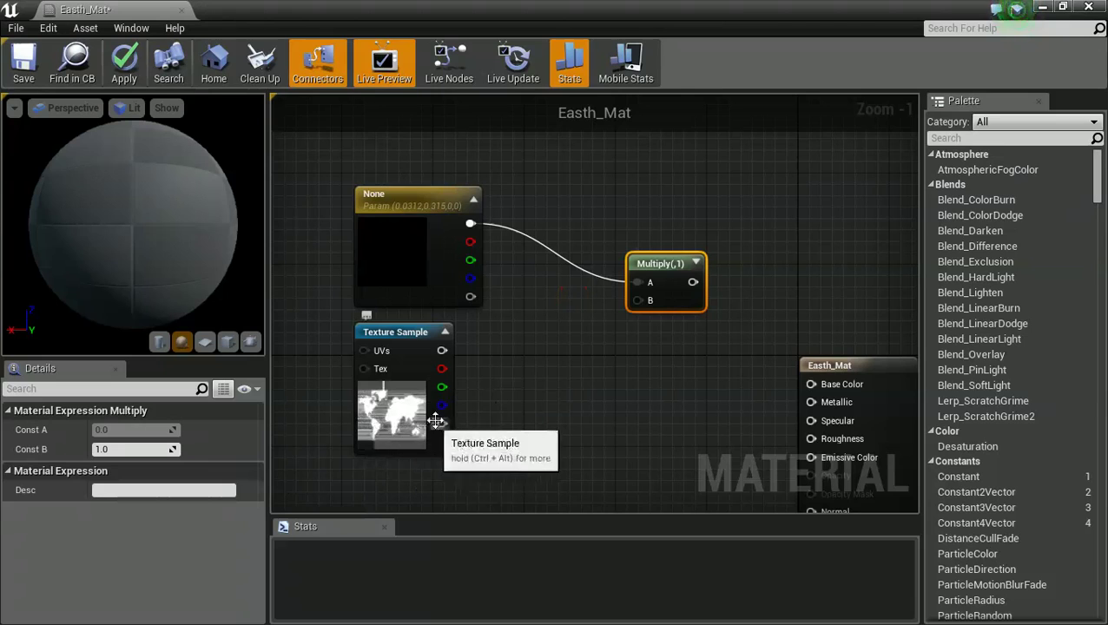
# Add a second Multiply of the world-map colour and its alpha, checking the green continents in the preview
pyautogui.rightClick(497, 393)
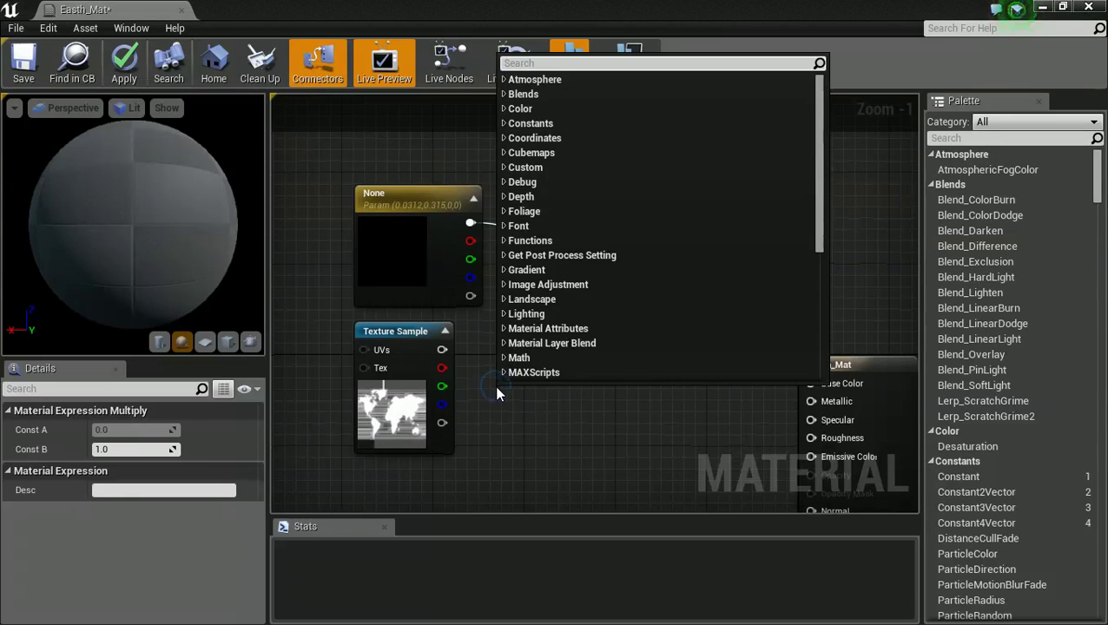
pyautogui.click(496, 394)
pyautogui.click(508, 388)
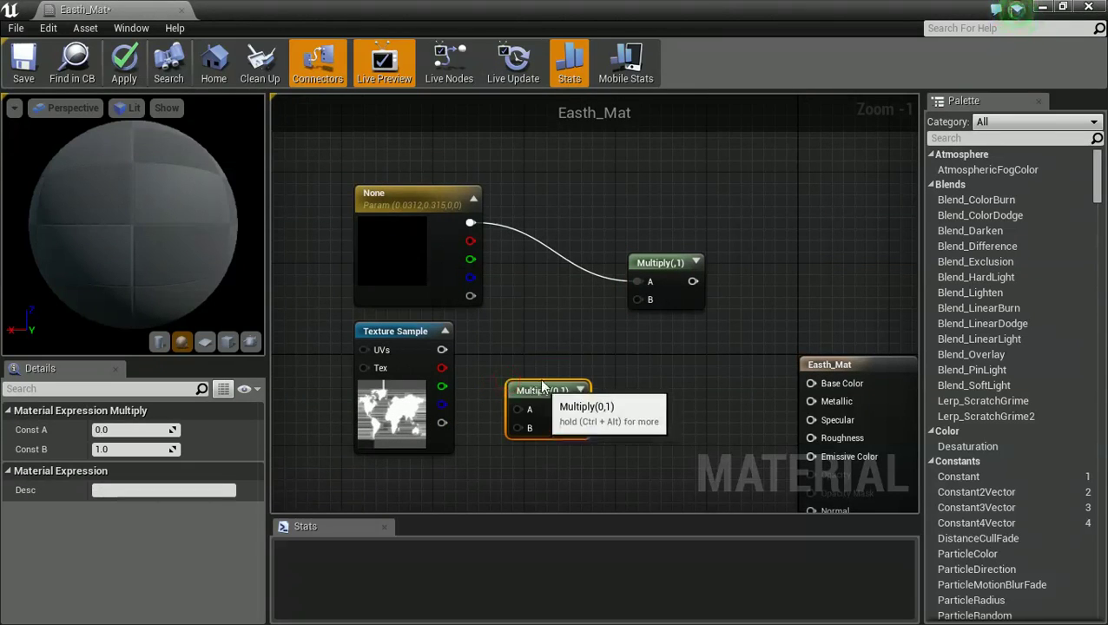
pyautogui.moveTo(446, 350); pyautogui.dragTo(525, 396)
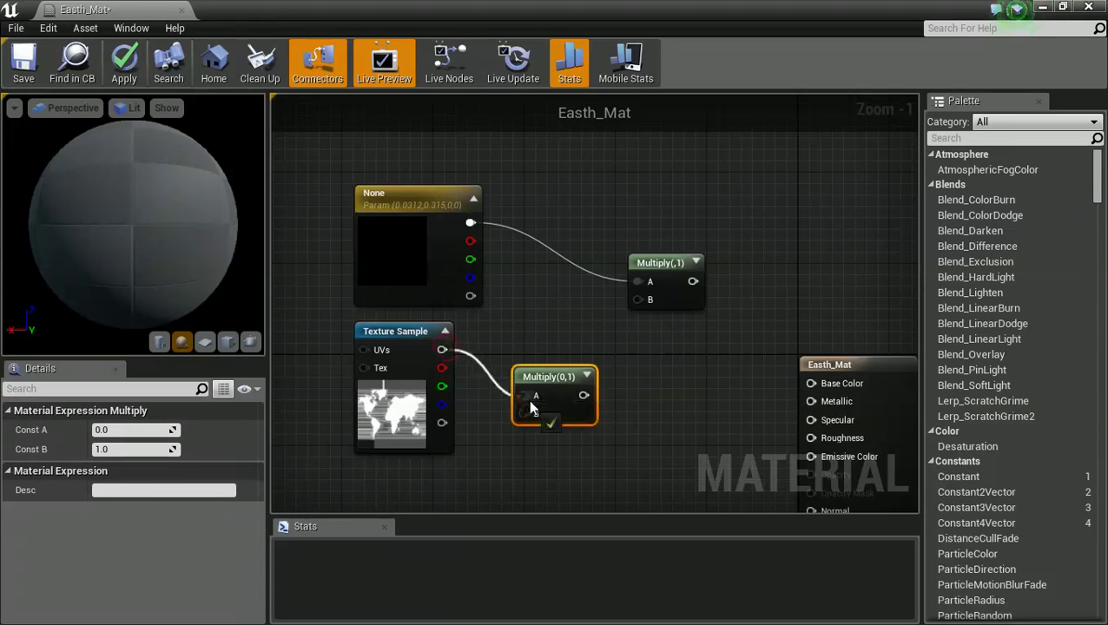
pyautogui.moveTo(442, 423); pyautogui.dragTo(811, 384)
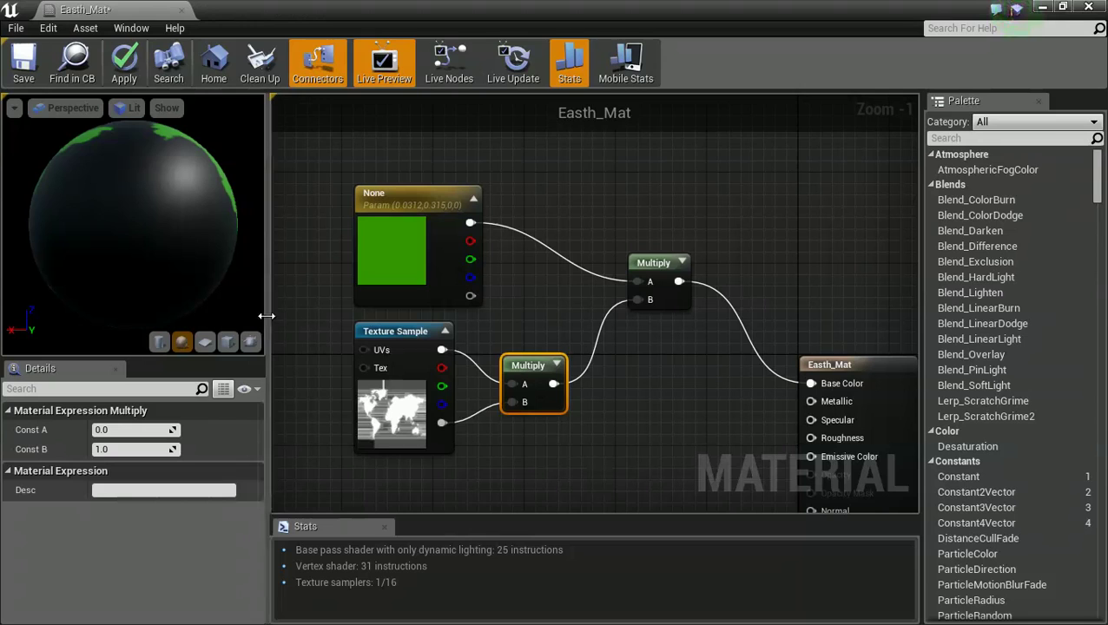
pyautogui.moveTo(87, 241); pyautogui.dragTo(66, 226)
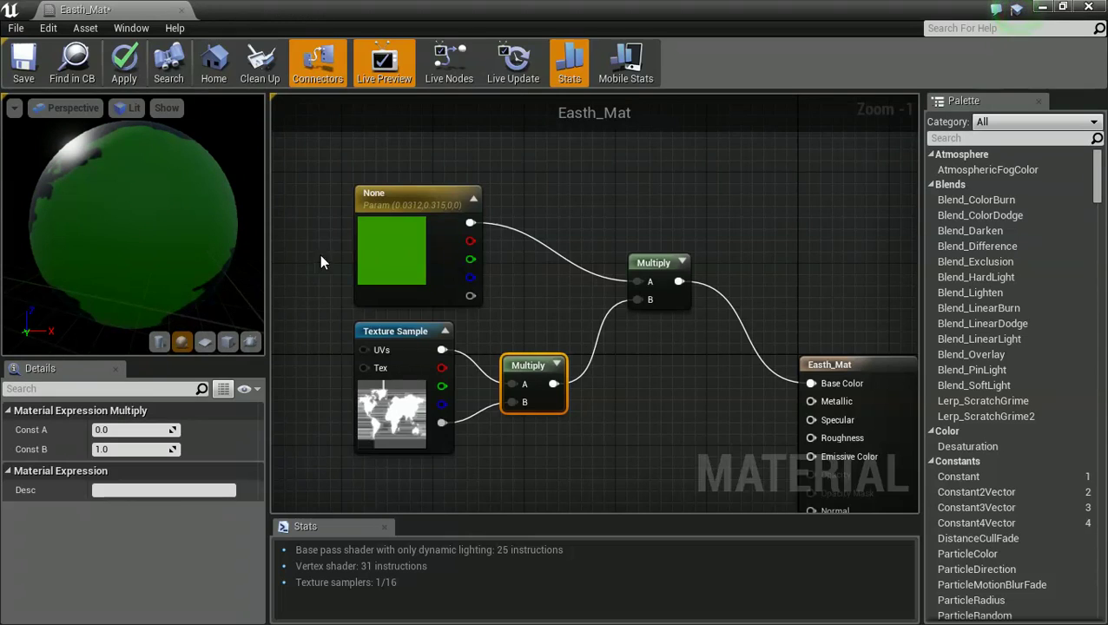
pyautogui.moveTo(320, 254); pyautogui.dragTo(370, 309, button='right')
pyautogui.moveTo(341, 244); pyautogui.dragTo(723, 434)
# Wrap the selected green parameter, Land texture and Multiply nodes in a comment titled Land
pyautogui.rightClick(464, 277)
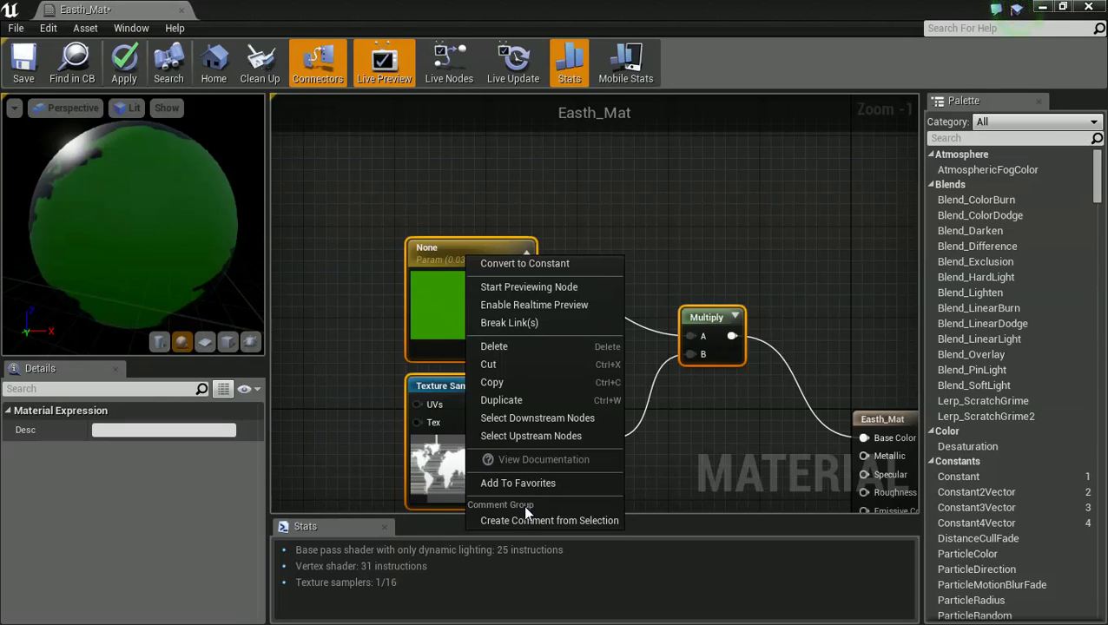
pyautogui.click(556, 521)
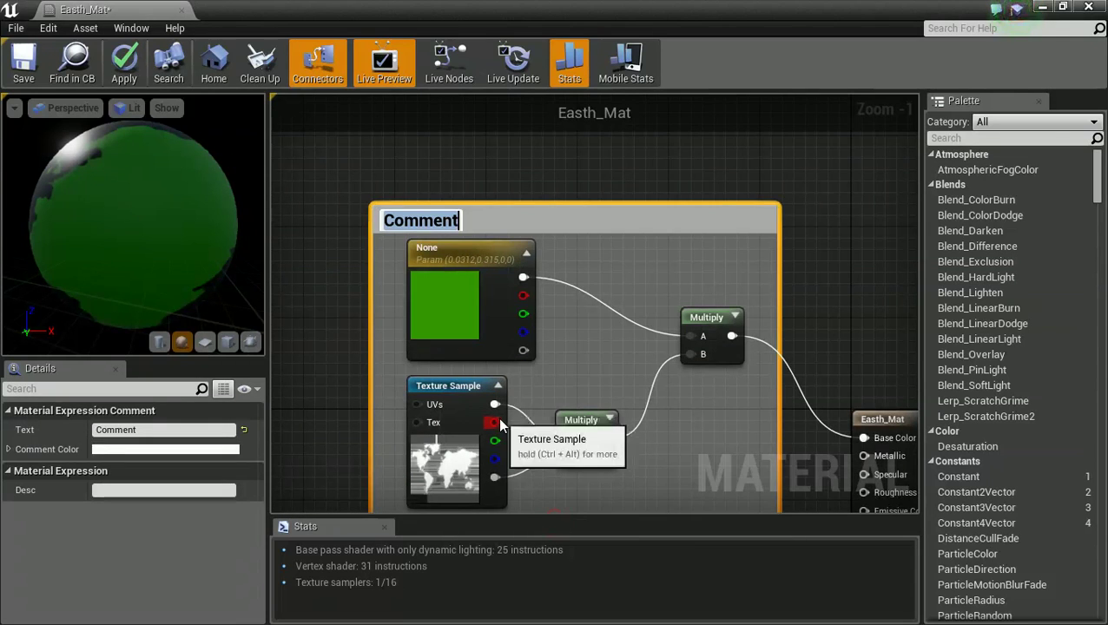
pyautogui.write('LaN')
pyautogui.press('BackSpace')
pyautogui.press('BackSpace')
pyautogui.write('and')
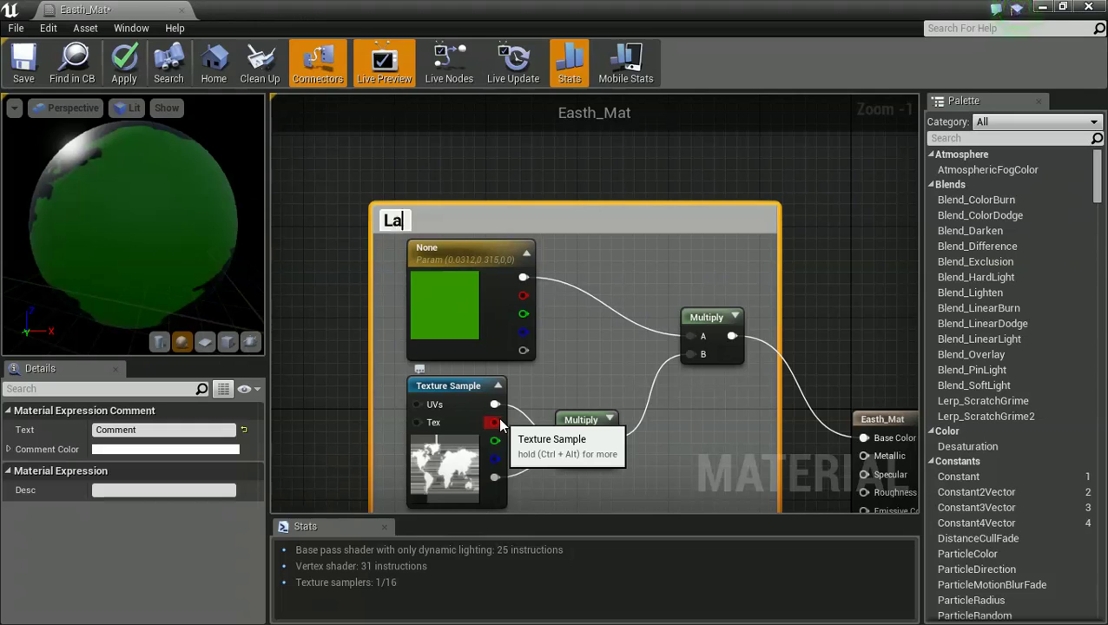
pyautogui.click(528, 202)
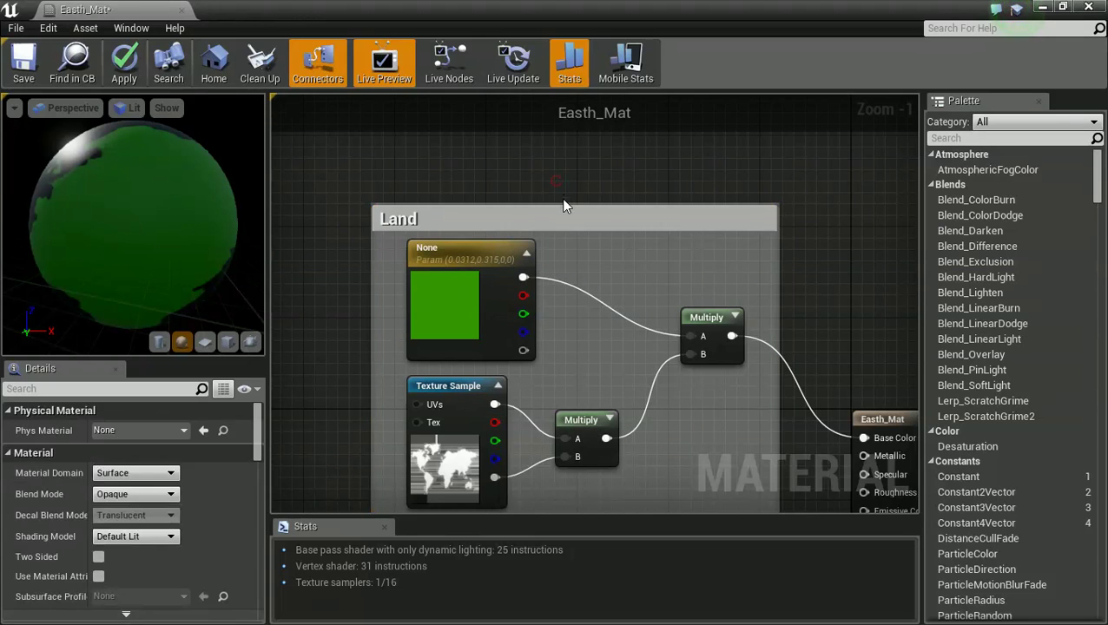
pyautogui.moveTo(559, 214); pyautogui.dragTo(410, 140)
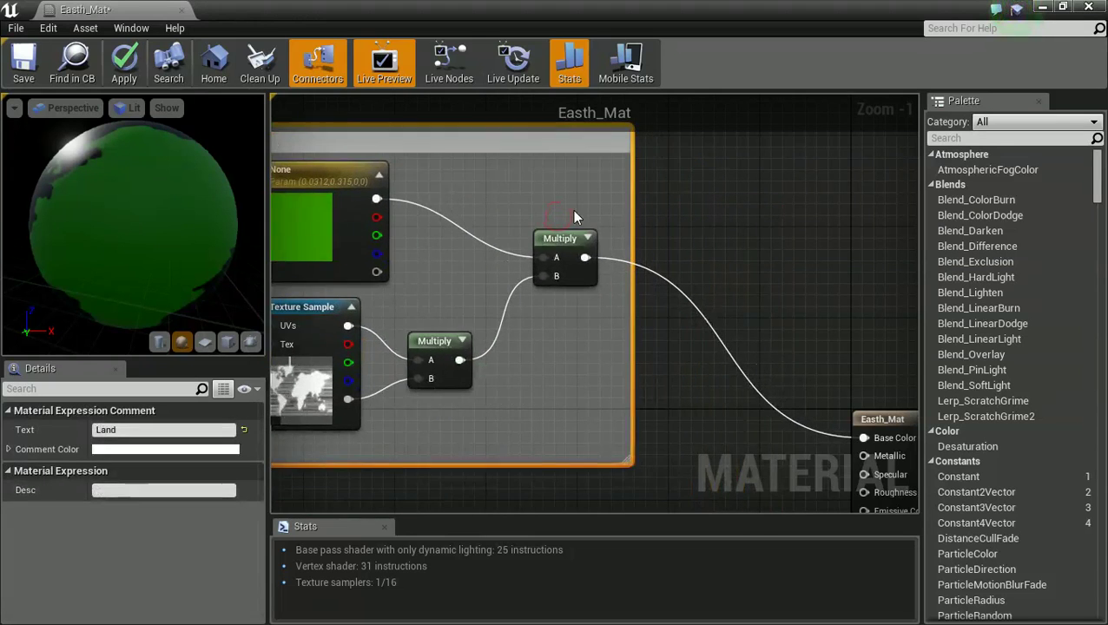
pyautogui.moveTo(573, 210); pyautogui.dragTo(609, 334, button='right')
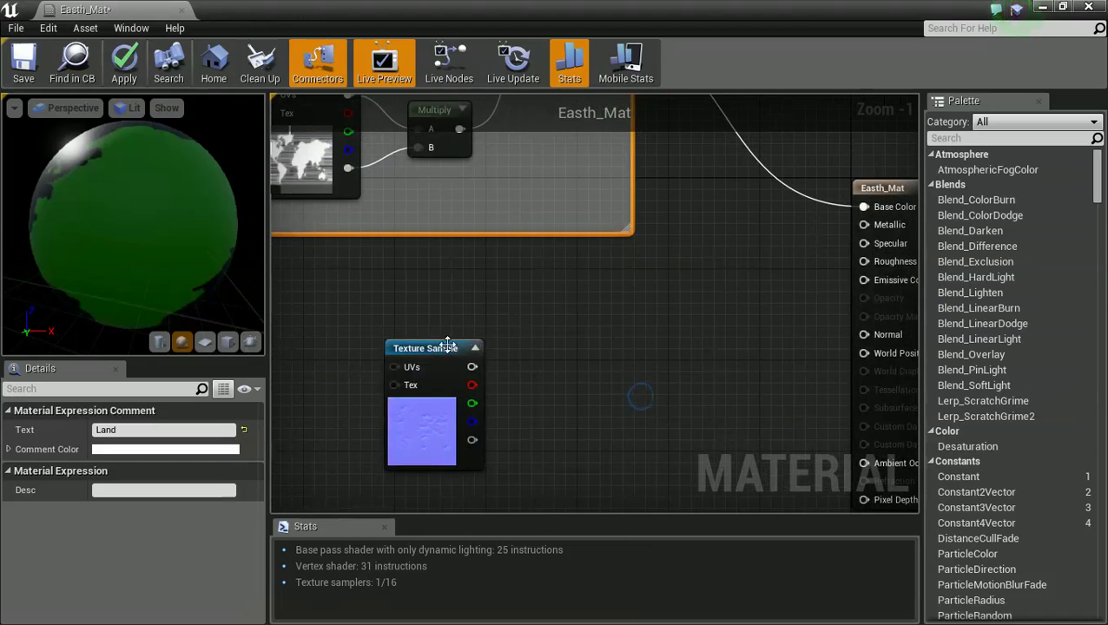
pyautogui.moveTo(435, 347); pyautogui.dragTo(402, 283)
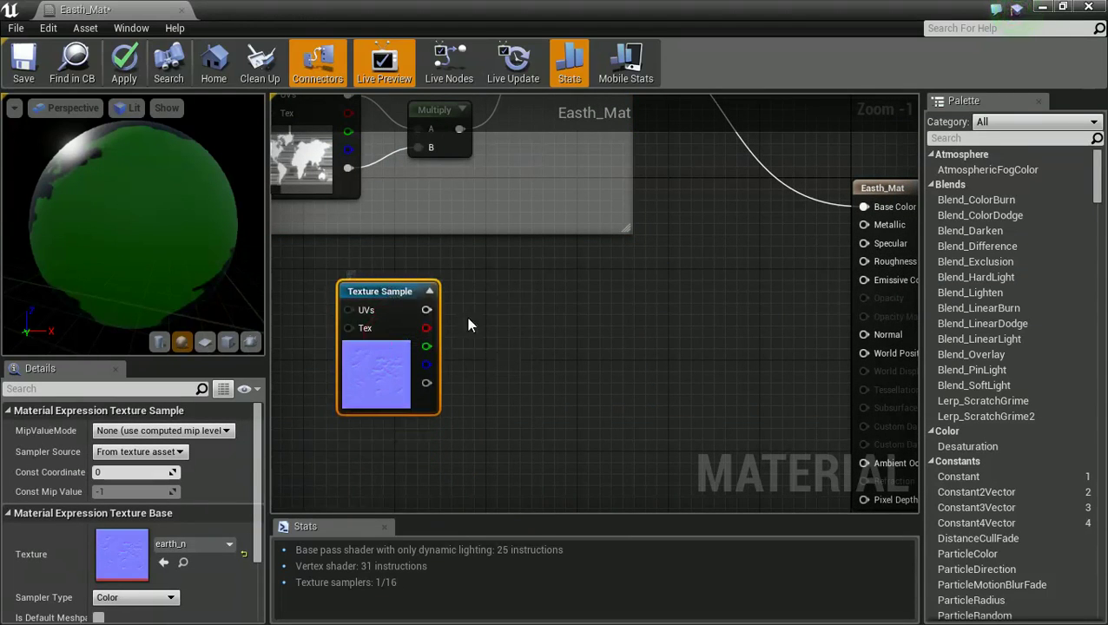
# Wire the earth_n texture into the material's Normal input and inspect the relief on the preview globe
pyautogui.moveTo(467, 317); pyautogui.dragTo(413, 339, button='right')
pyautogui.moveTo(387, 327); pyautogui.dragTo(827, 352)
pyautogui.moveTo(528, 311); pyautogui.dragTo(672, 311, button='right')
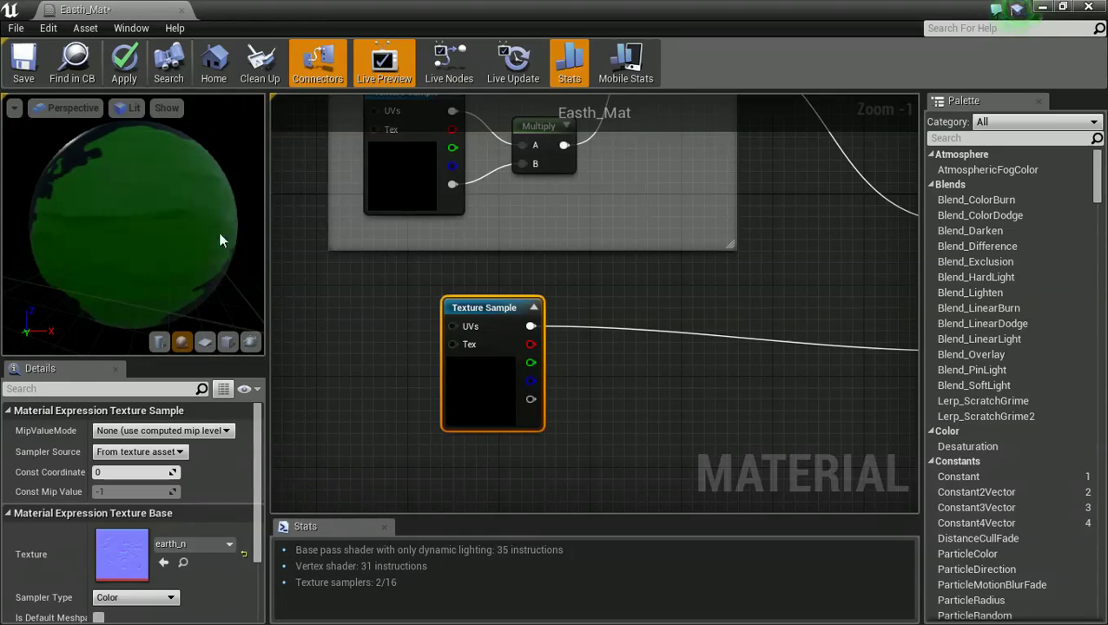
pyautogui.moveTo(222, 240); pyautogui.dragTo(155, 269)
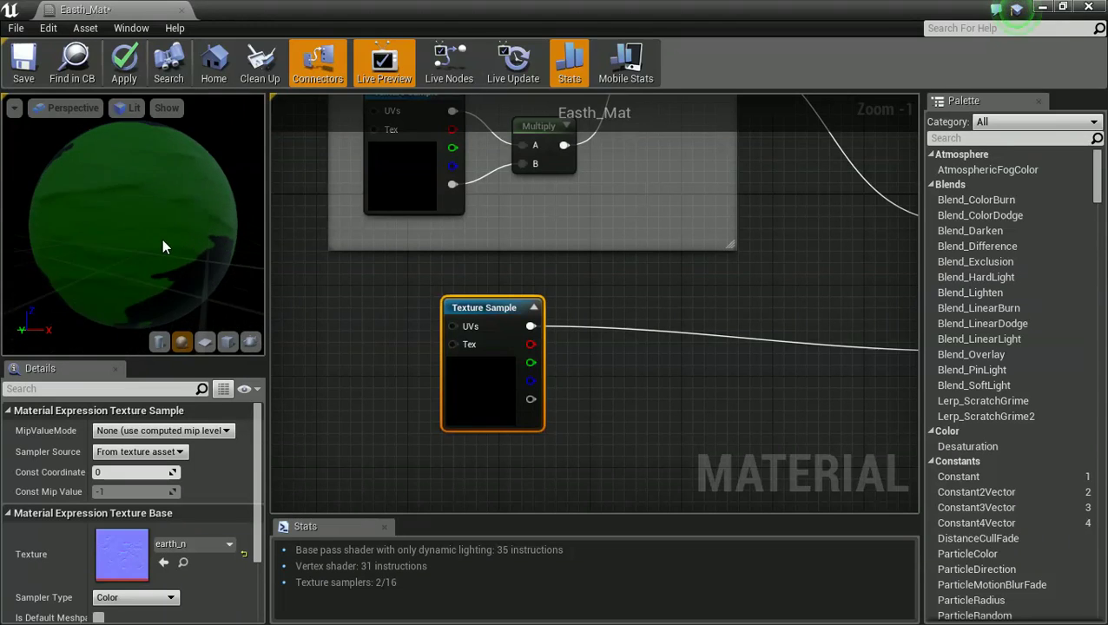
pyautogui.moveTo(162, 239); pyautogui.dragTo(224, 216)
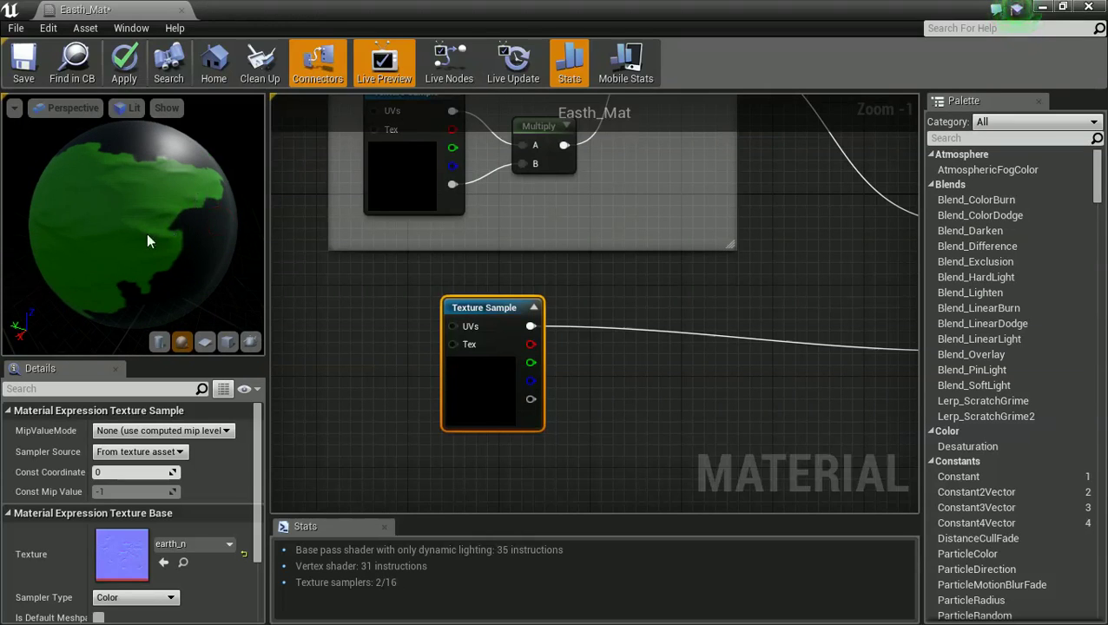
pyautogui.moveTo(148, 241); pyautogui.dragTo(190, 249)
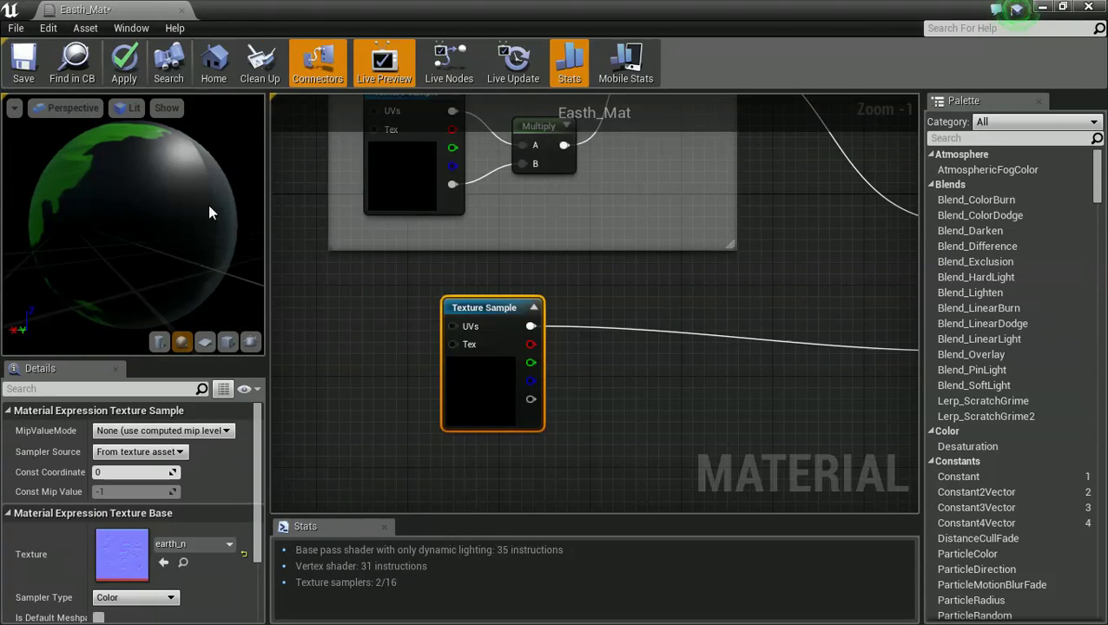
pyautogui.moveTo(209, 213); pyautogui.dragTo(258, 242)
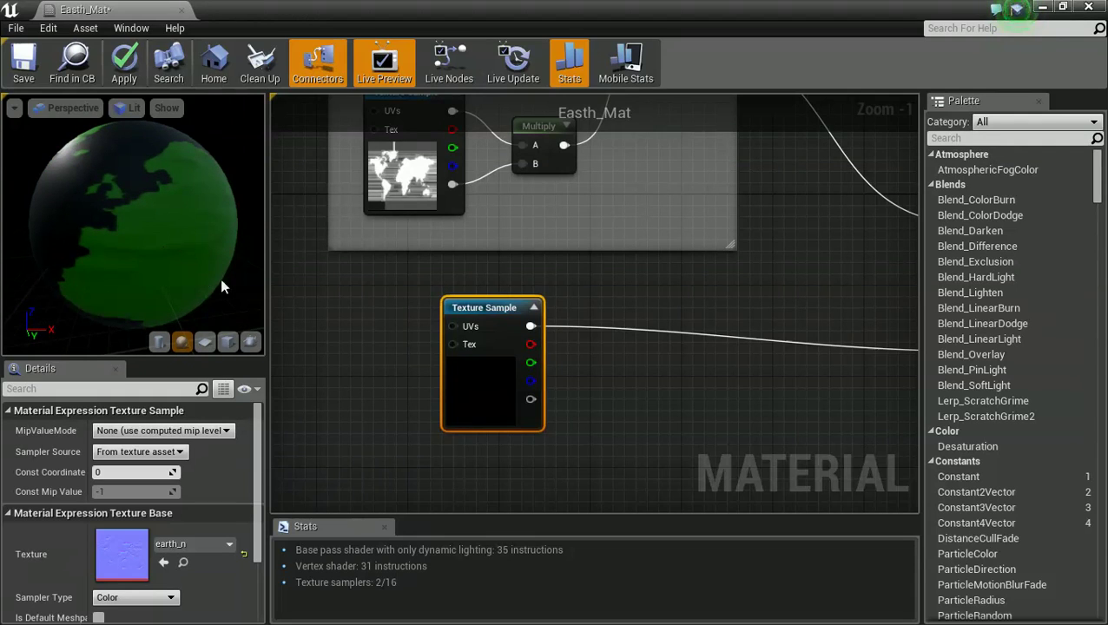
pyautogui.moveTo(469, 312); pyautogui.dragTo(458, 291)
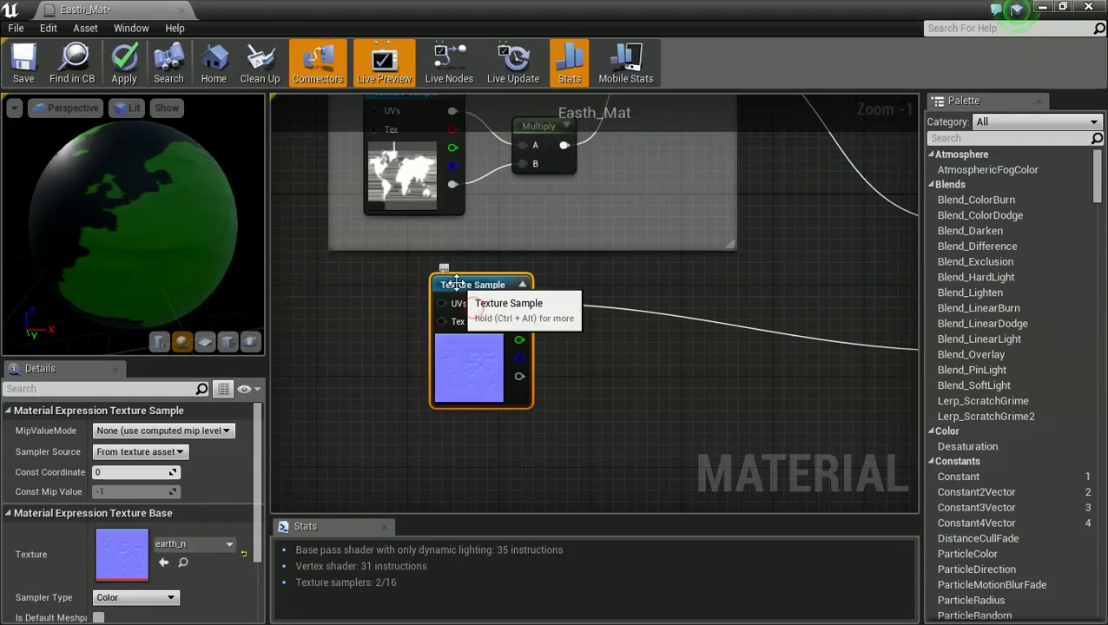
pyautogui.moveTo(358, 390); pyautogui.dragTo(388, 345, button='right')
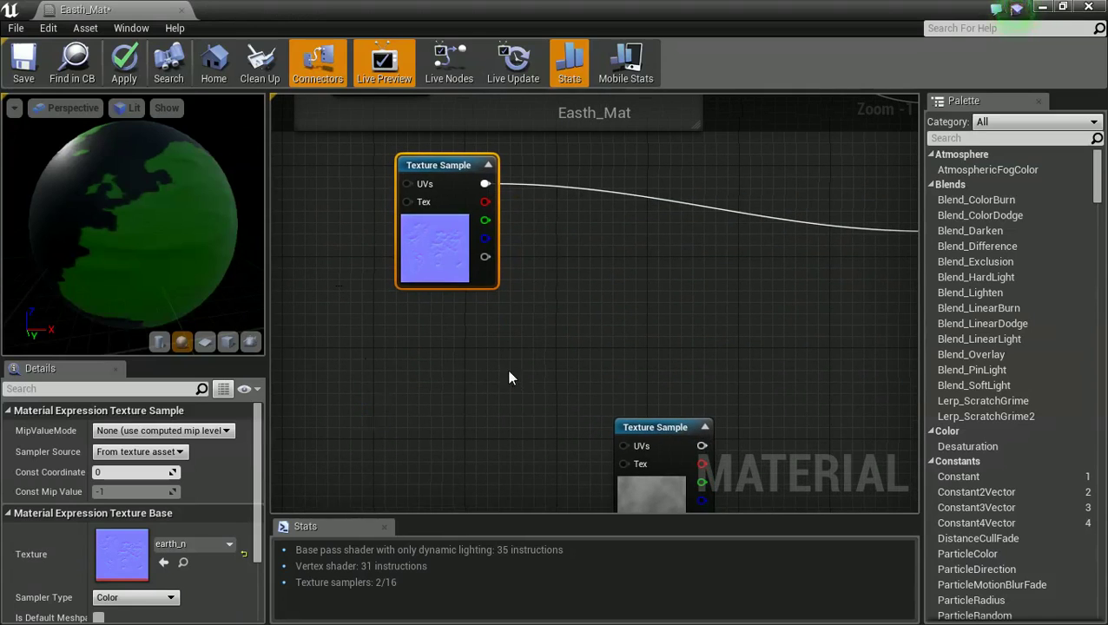
# Add a colour parameter node set to dark blue (H 241, S 1, V 0.47)
pyautogui.moveTo(625, 423); pyautogui.dragTo(545, 370)
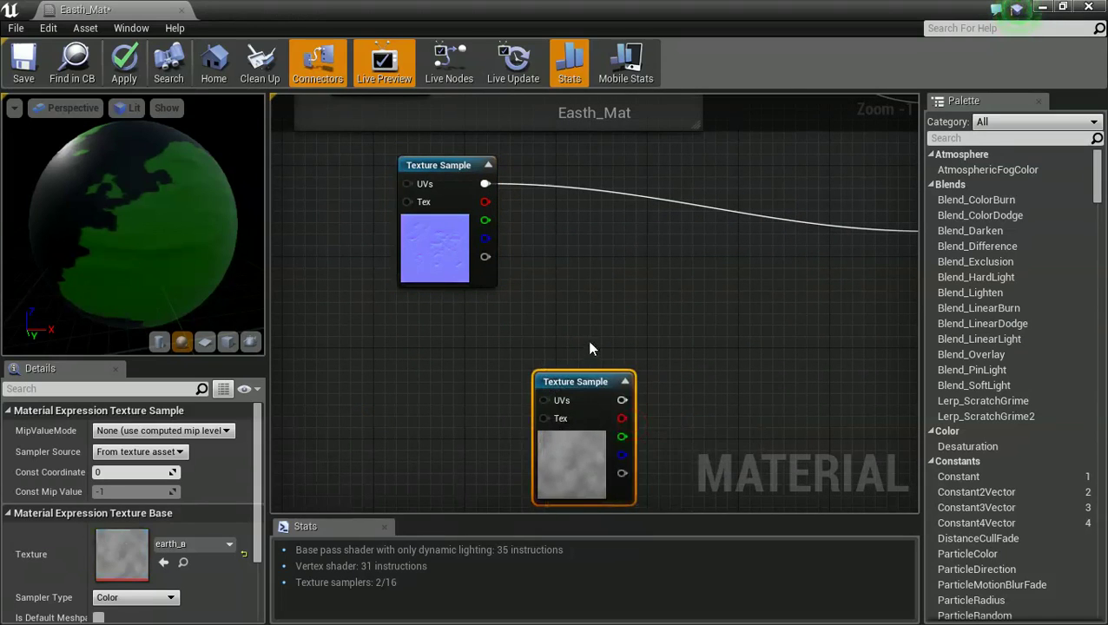
pyautogui.moveTo(587, 350); pyautogui.dragTo(547, 317, button='right')
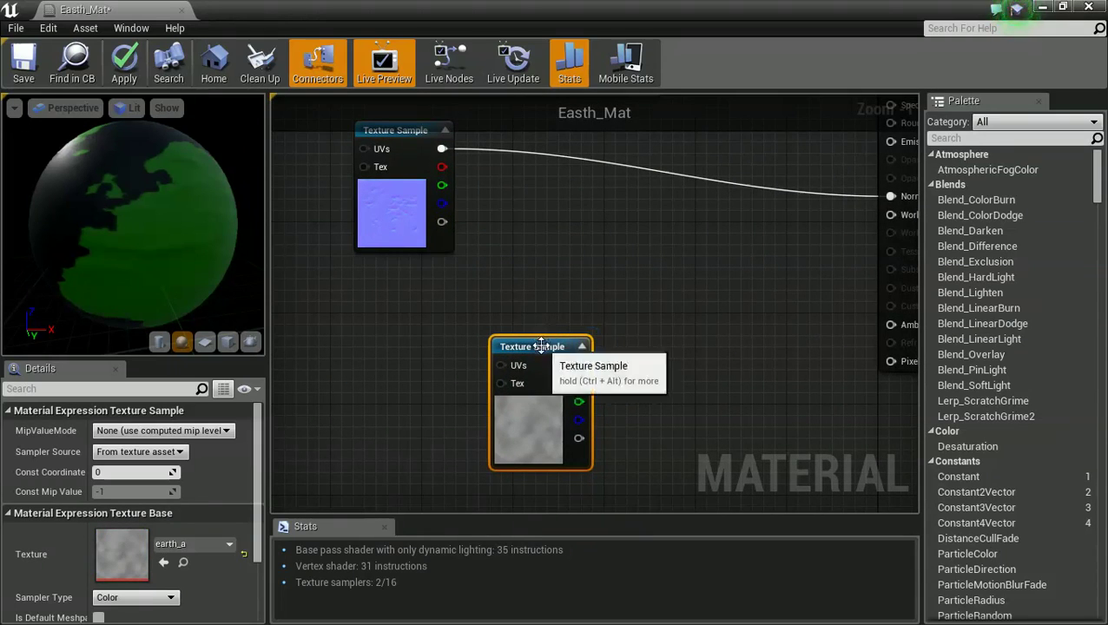
pyautogui.moveTo(539, 346); pyautogui.dragTo(527, 345)
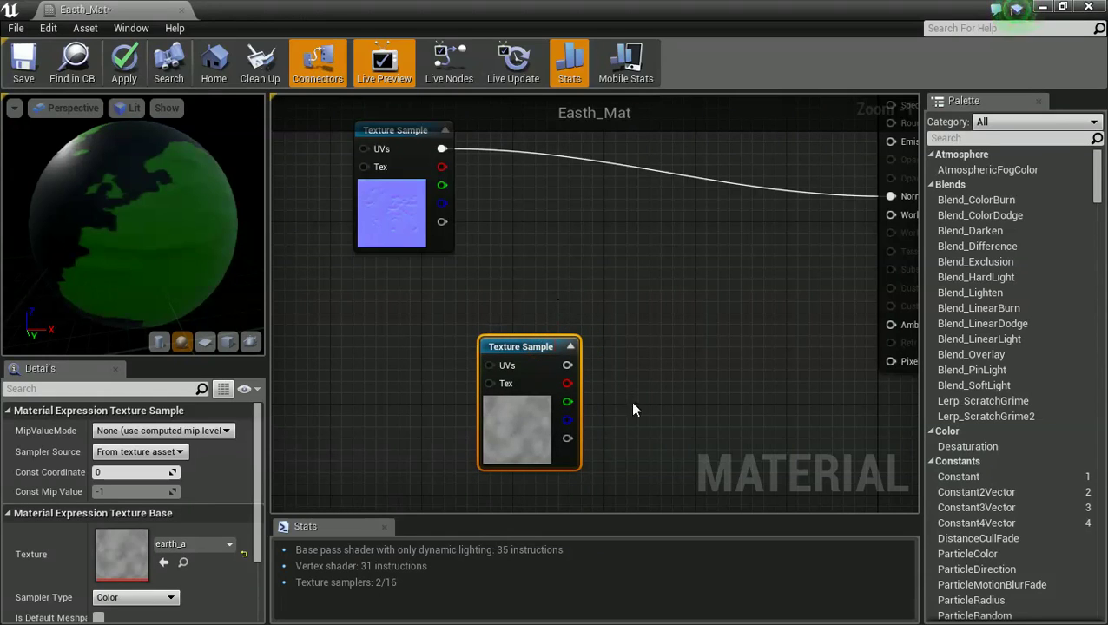
pyautogui.moveTo(661, 432); pyautogui.dragTo(607, 396, button='right')
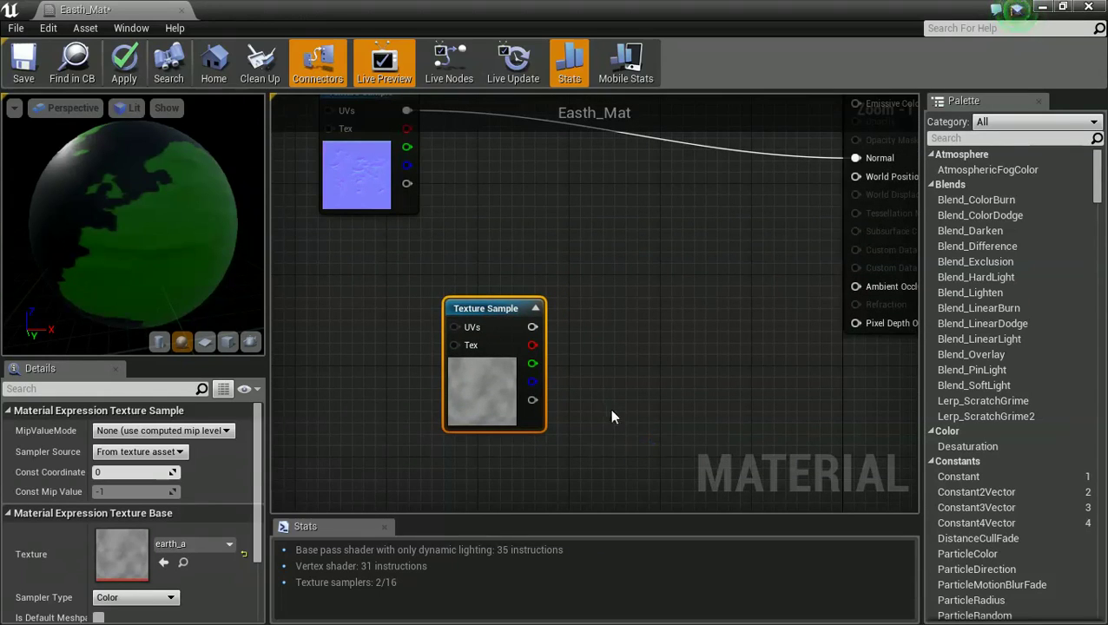
pyautogui.click(619, 432)
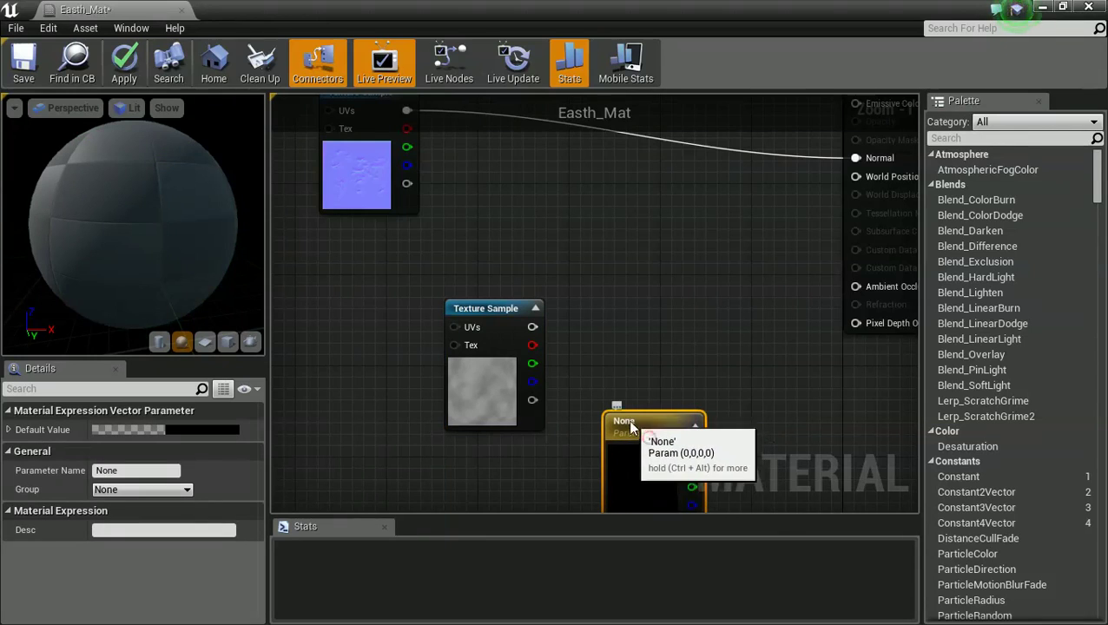
pyautogui.doubleClick(655, 461)
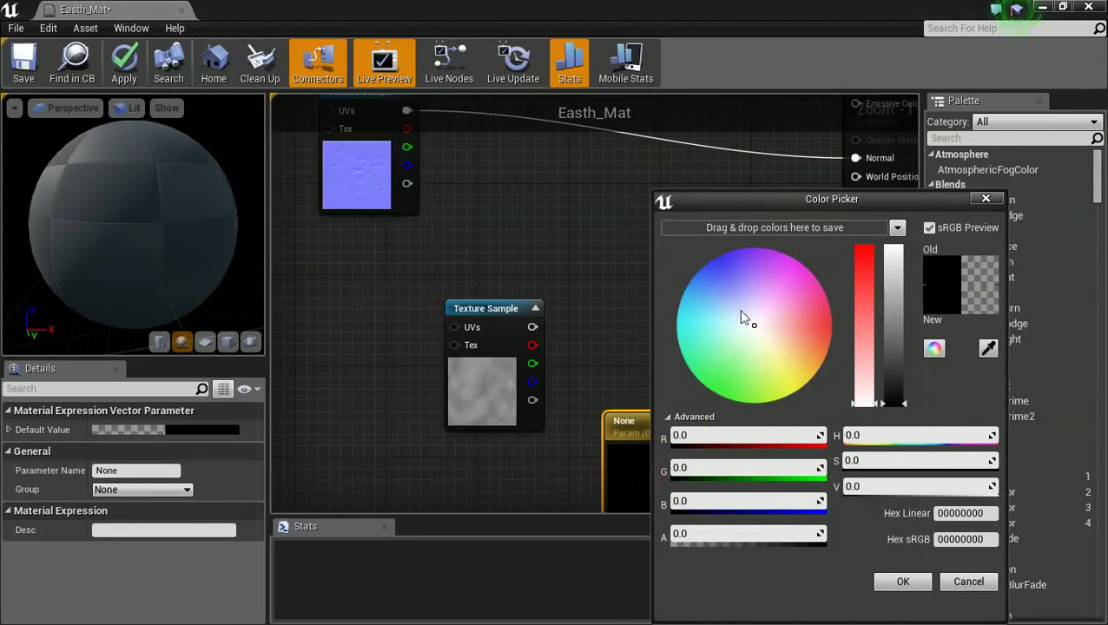
pyautogui.moveTo(741, 313); pyautogui.dragTo(703, 236)
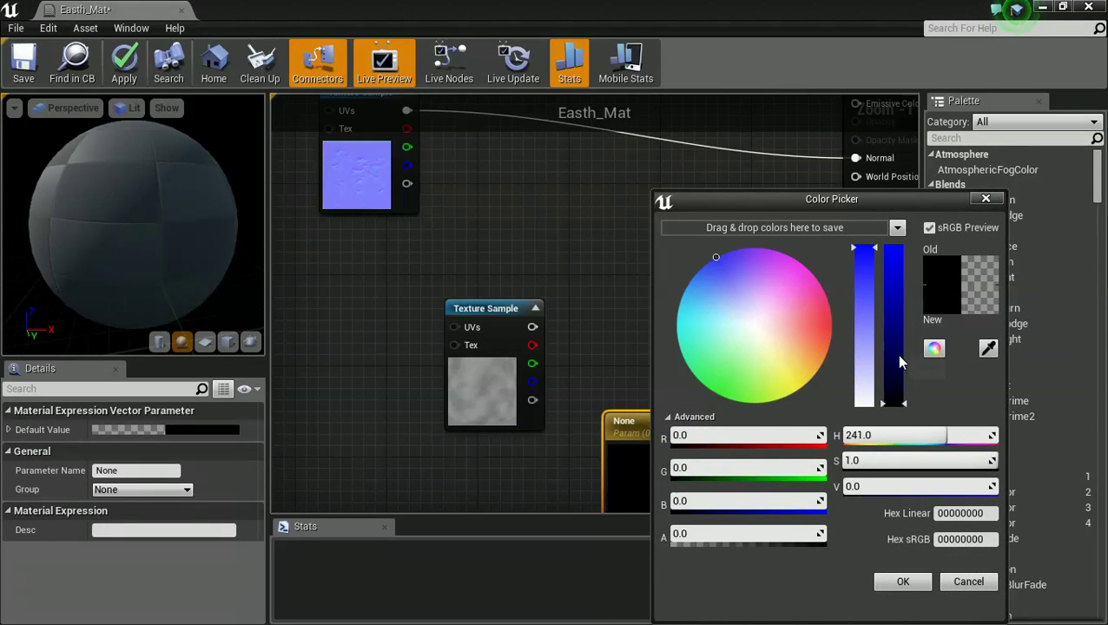
pyautogui.moveTo(900, 364); pyautogui.dragTo(890, 331)
pyautogui.click(881, 580)
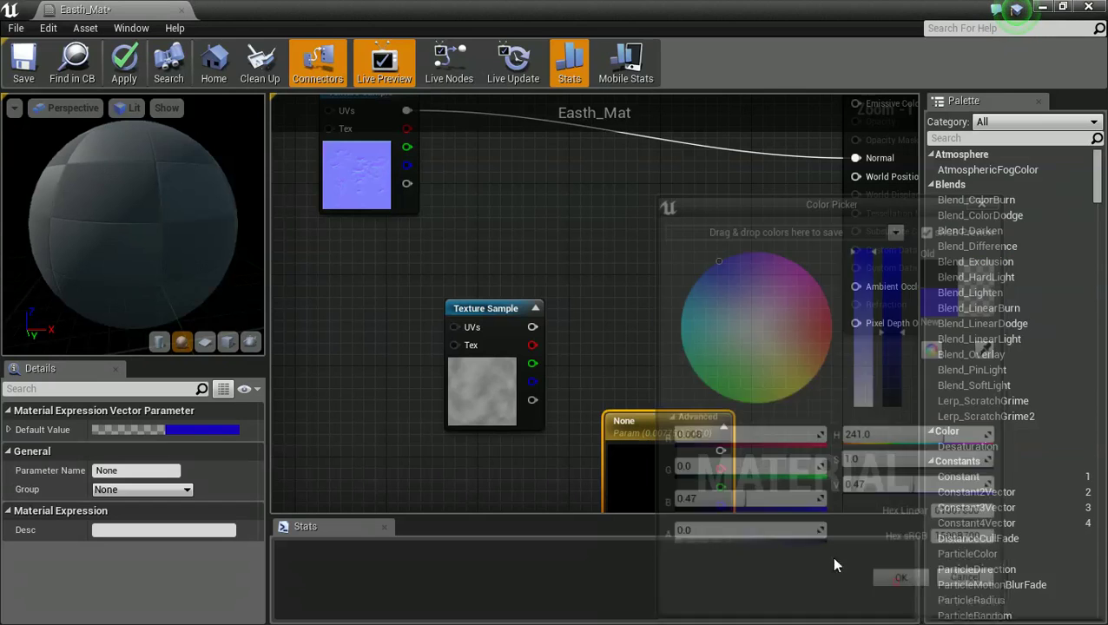
# Add a Multiply node and wire the earth_a texture and blue parameter into it
pyautogui.moveTo(469, 302); pyautogui.dragTo(458, 302)
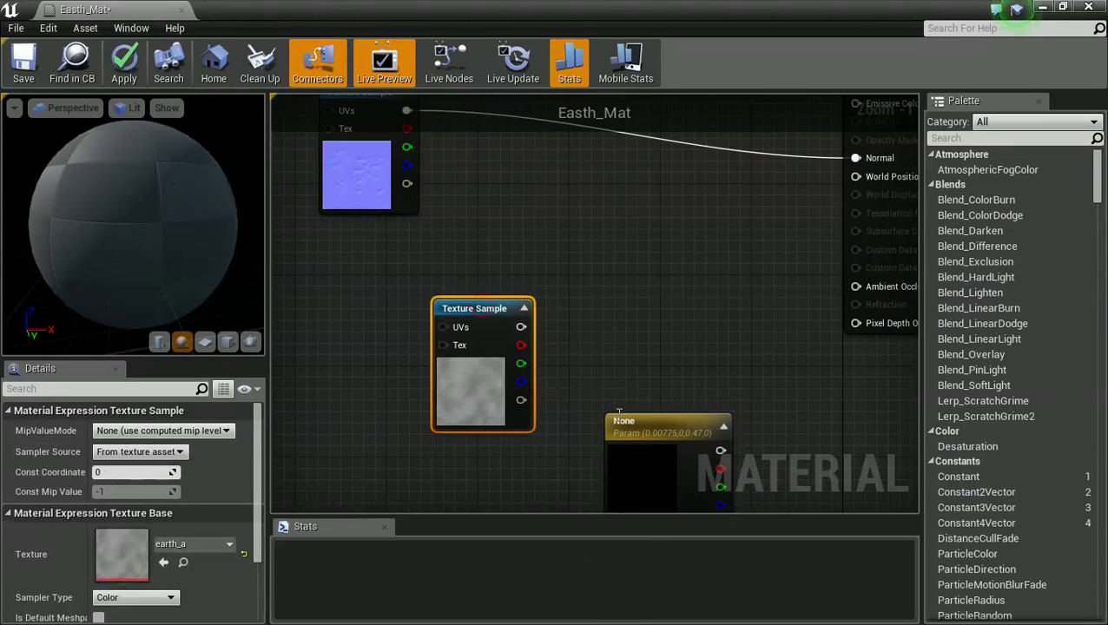
pyautogui.moveTo(650, 420); pyautogui.dragTo(595, 431)
pyautogui.click(599, 372)
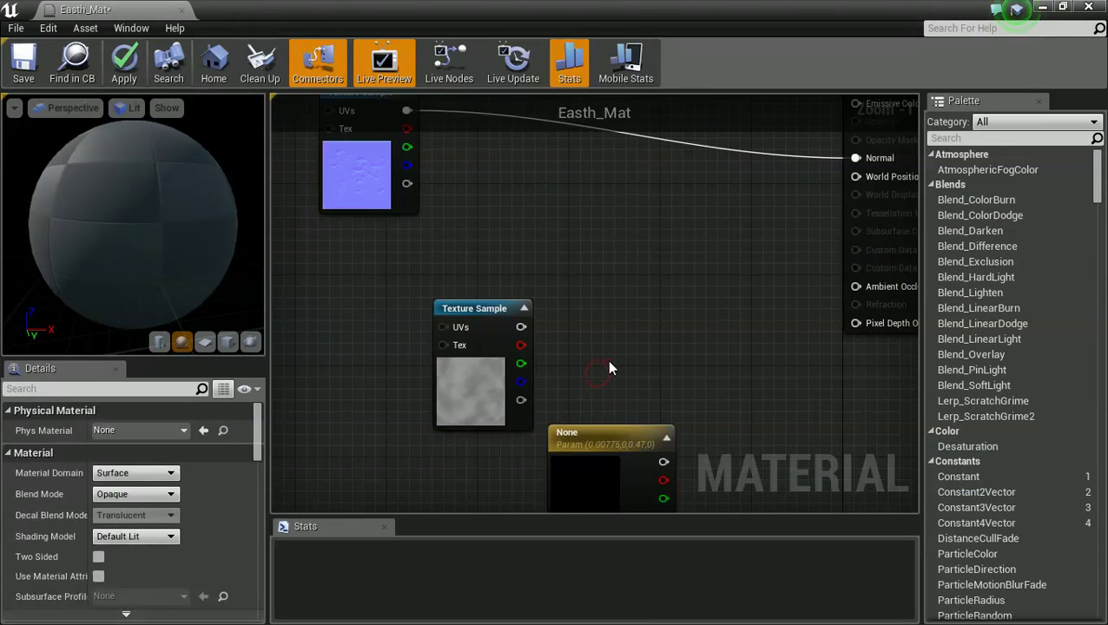
pyautogui.click(607, 359)
pyautogui.moveTo(650, 369); pyautogui.dragTo(689, 341)
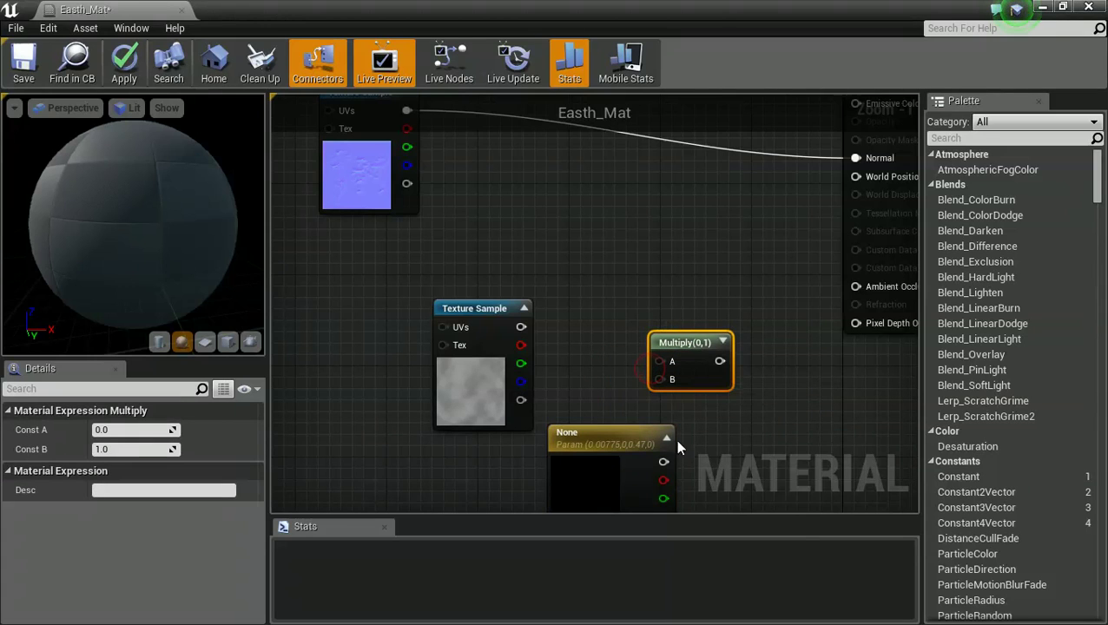
pyautogui.moveTo(663, 461); pyautogui.dragTo(521, 327)
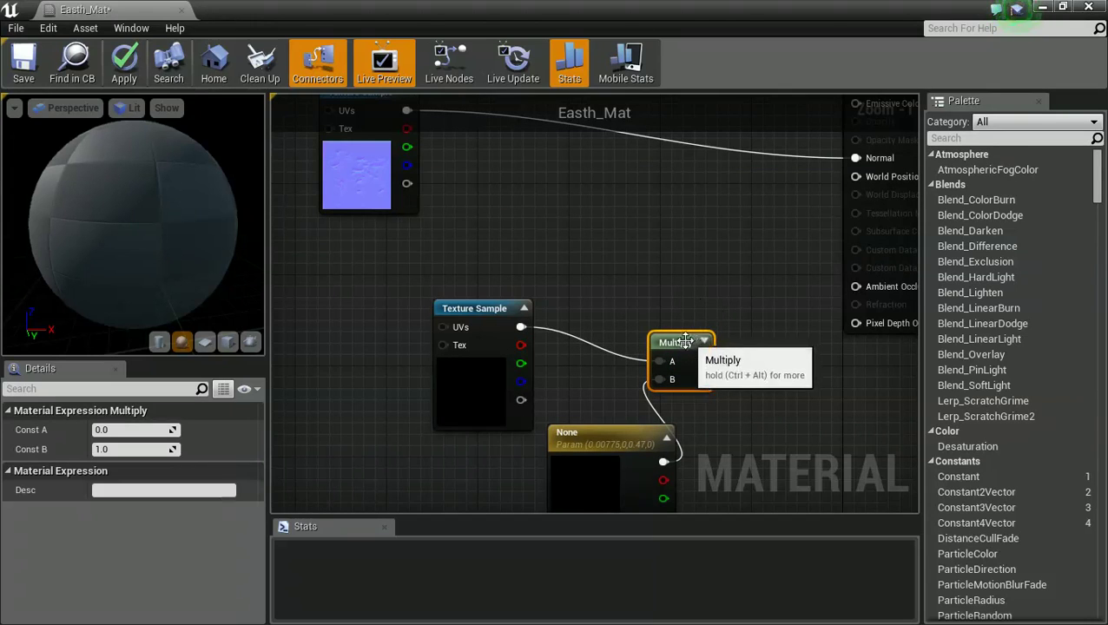
pyautogui.rightClick(607, 294)
# Wrap the cloud texture, blue parameter and Multiply nodes in a comment titled Atmosphere
pyautogui.click(402, 315)
pyautogui.moveTo(403, 314); pyautogui.dragTo(487, 357)
pyautogui.moveTo(665, 416); pyautogui.dragTo(701, 456)
pyautogui.rightClick(471, 309)
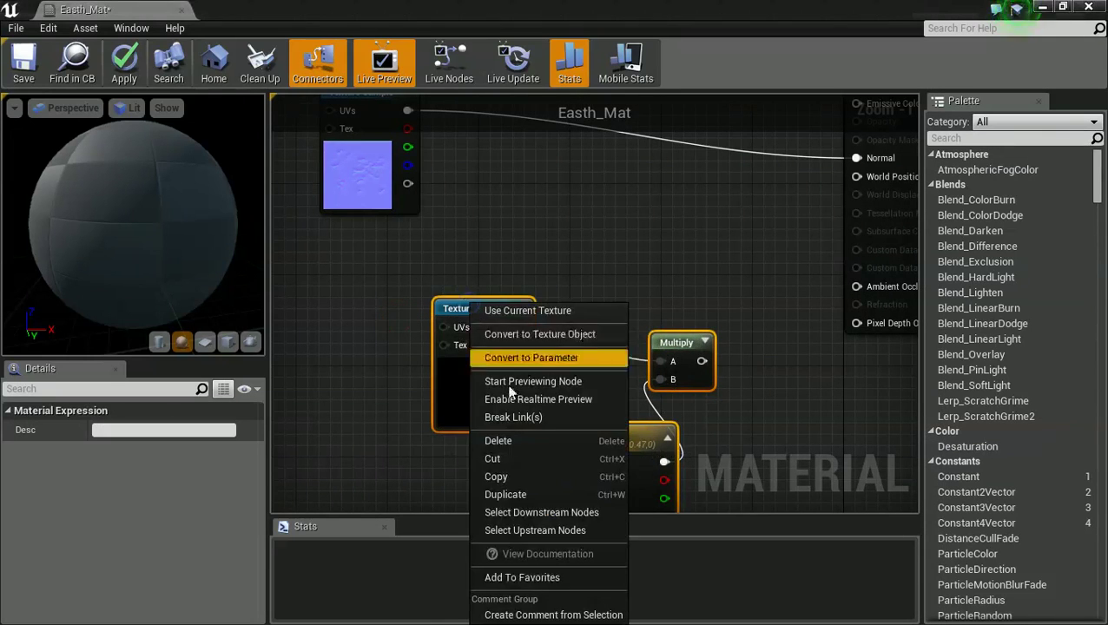
pyautogui.click(513, 615)
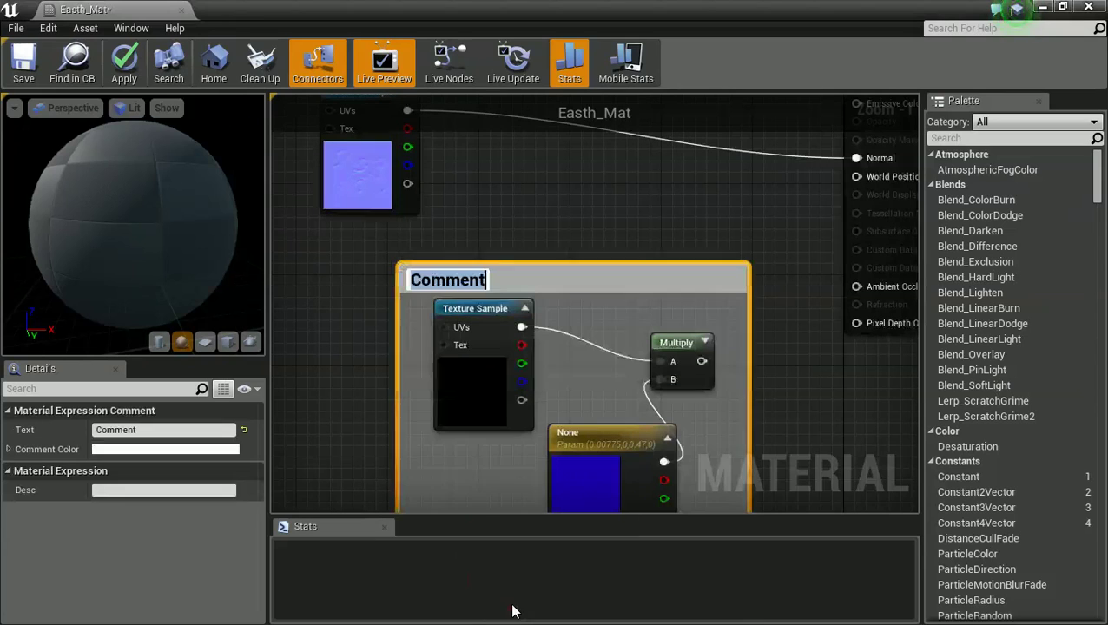
pyautogui.write('At')
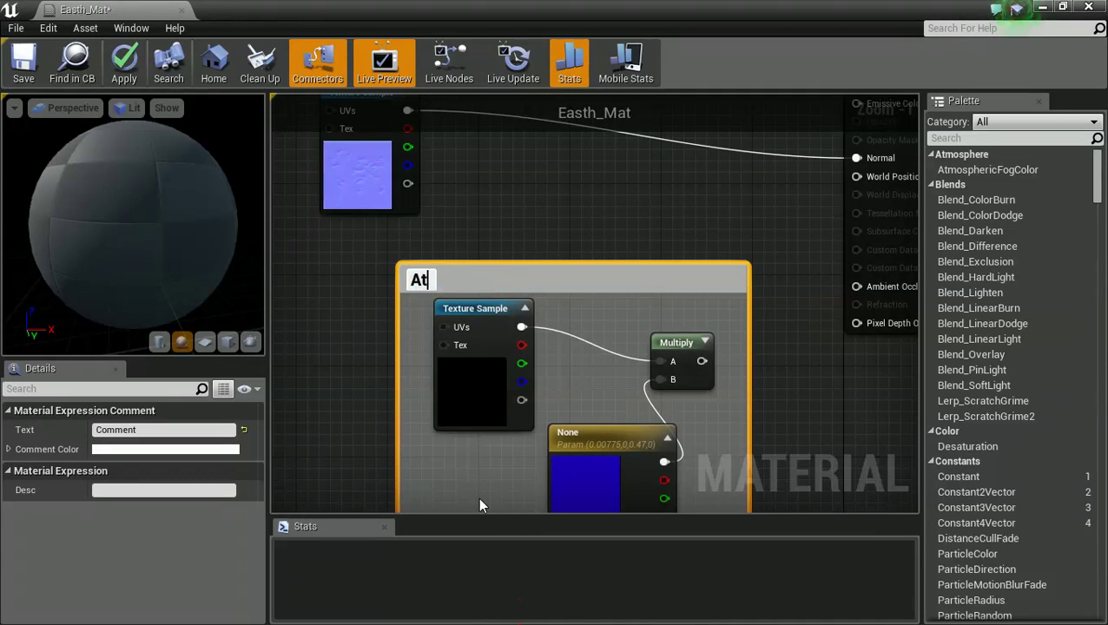
pyautogui.write('mosphere')
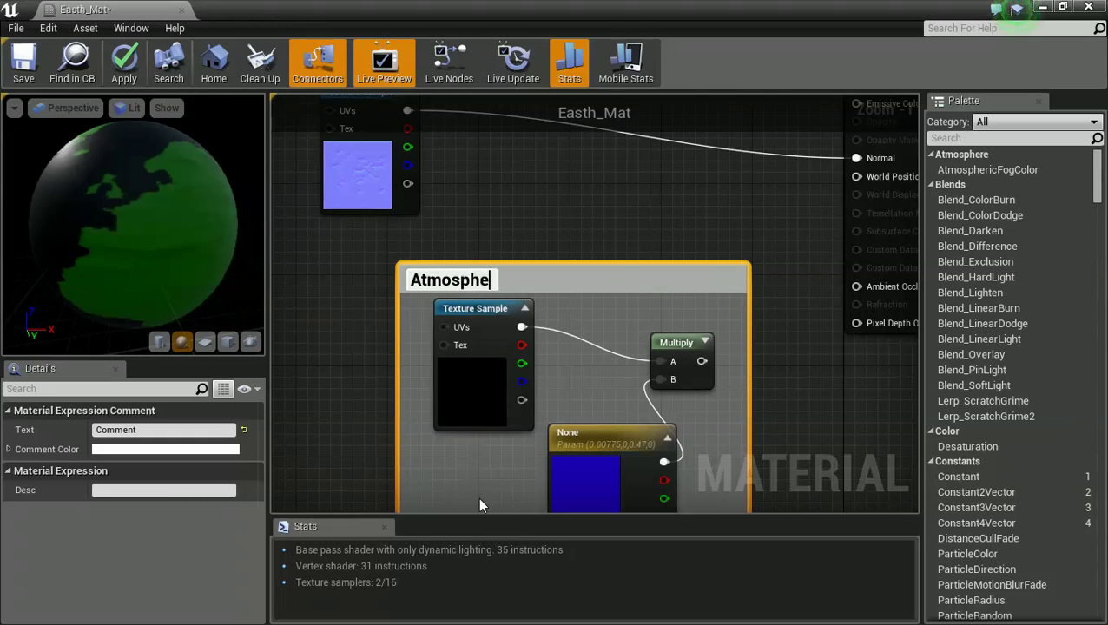
pyautogui.click(332, 387)
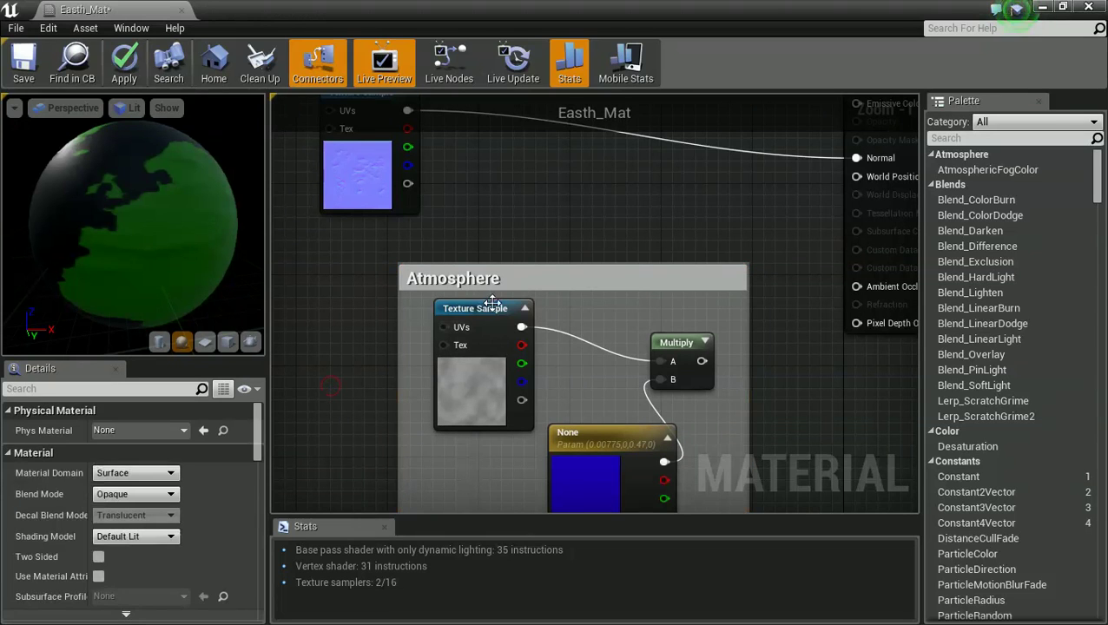
pyautogui.moveTo(522, 280); pyautogui.dragTo(419, 351)
# Zoom out, frame the Easth_Mat result node and place an Add node beside it
pyautogui.scroll(-2, 622, 306)
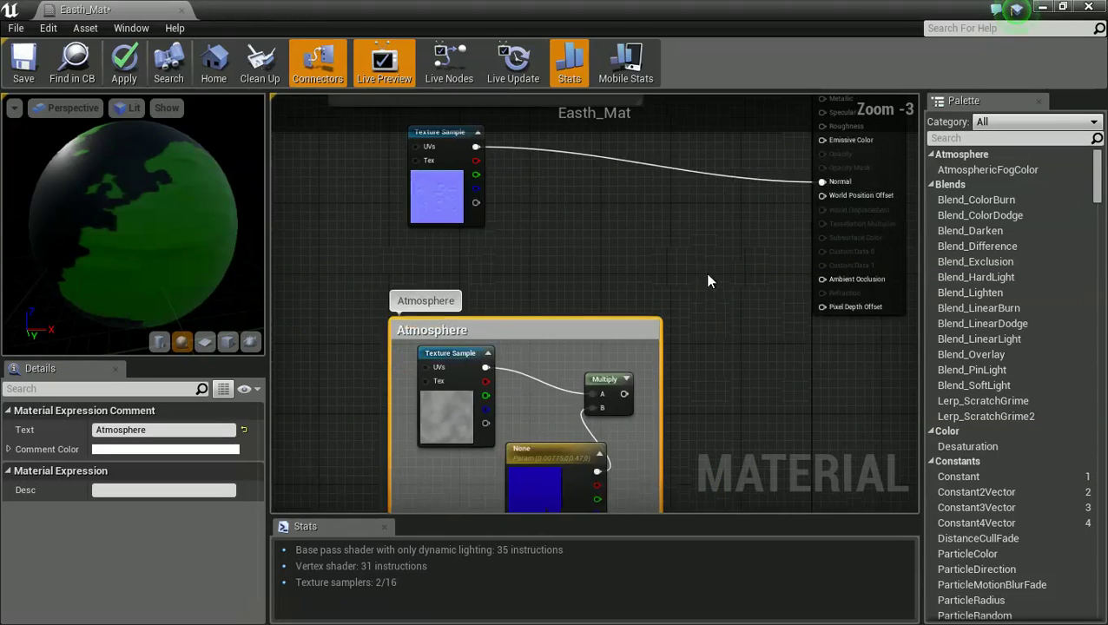
pyautogui.moveTo(712, 280); pyautogui.dragTo(649, 390, button='right')
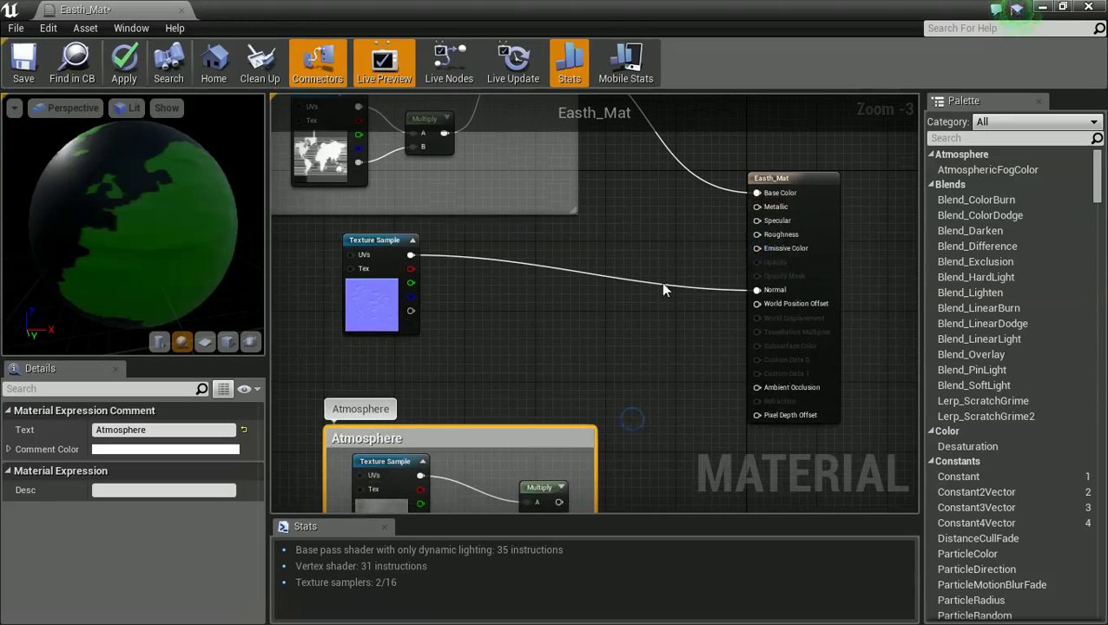
pyautogui.click(699, 309)
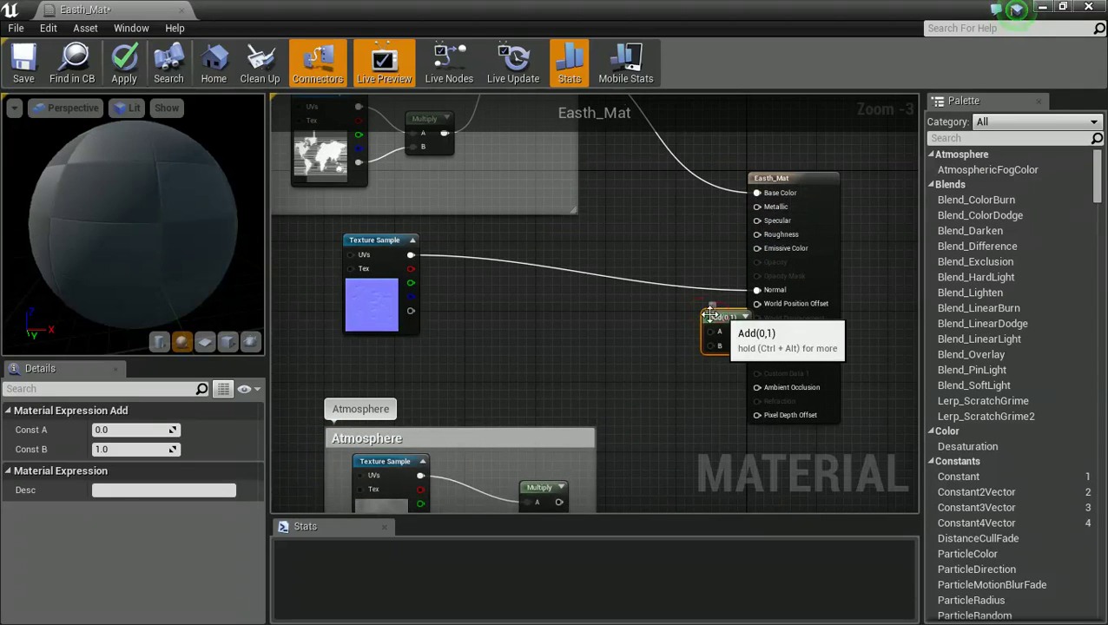
# Replace the misplaced node with an Add summing the Land and Atmosphere Multiply outputs into Base Color
pyautogui.press('Delete')
pyautogui.rightClick(683, 313)
pyautogui.write('add')
pyautogui.press('Return')
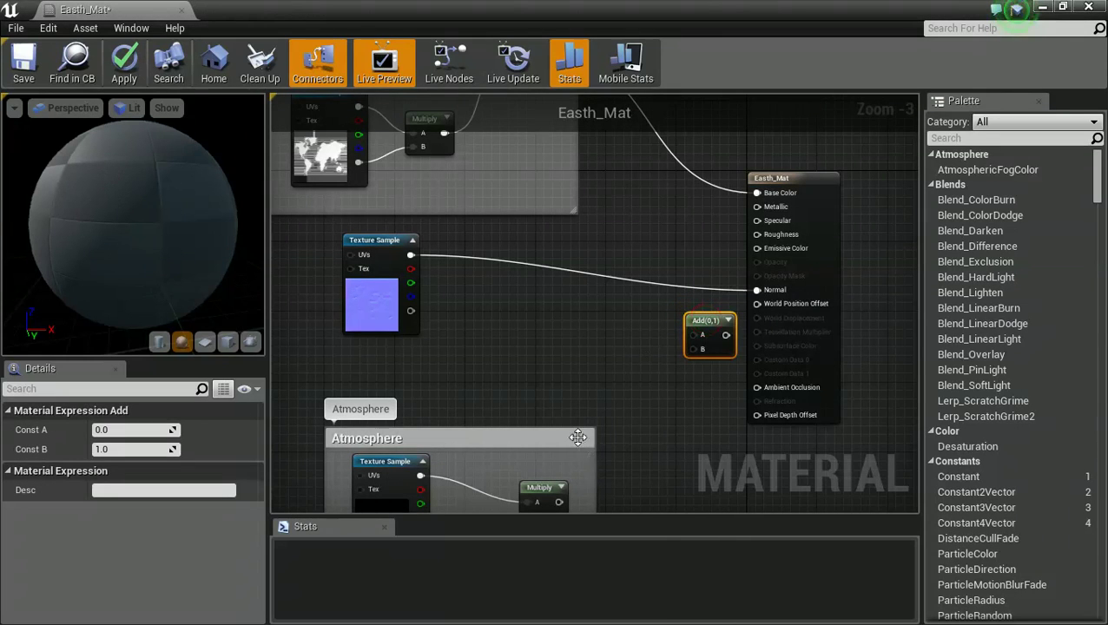
pyautogui.moveTo(574, 394); pyautogui.dragTo(553, 314, button='right')
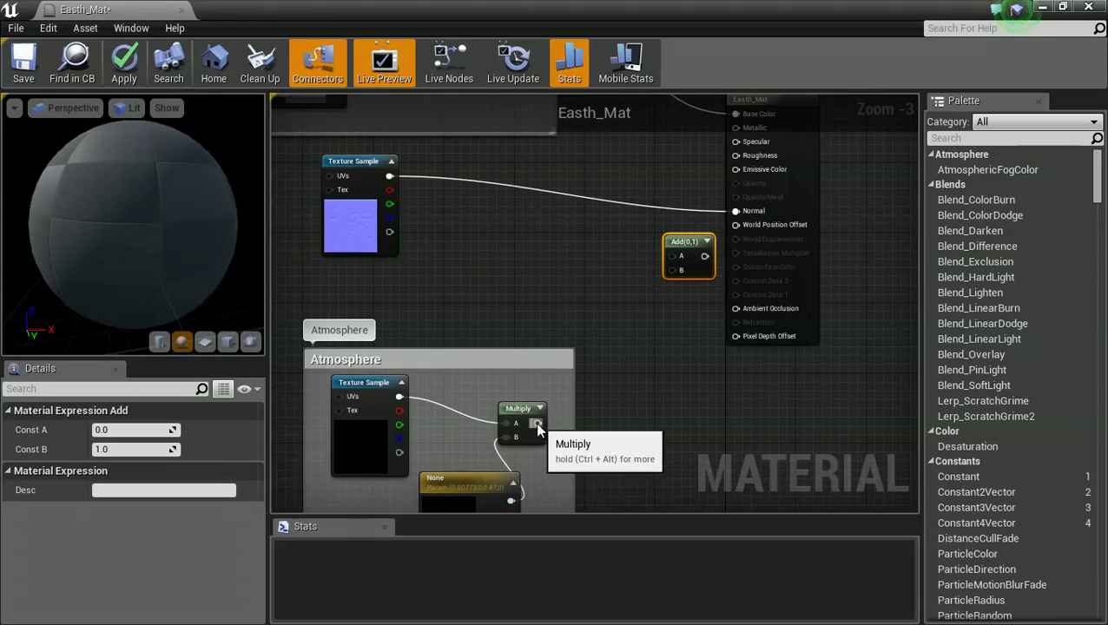
pyautogui.moveTo(538, 423); pyautogui.dragTo(681, 270)
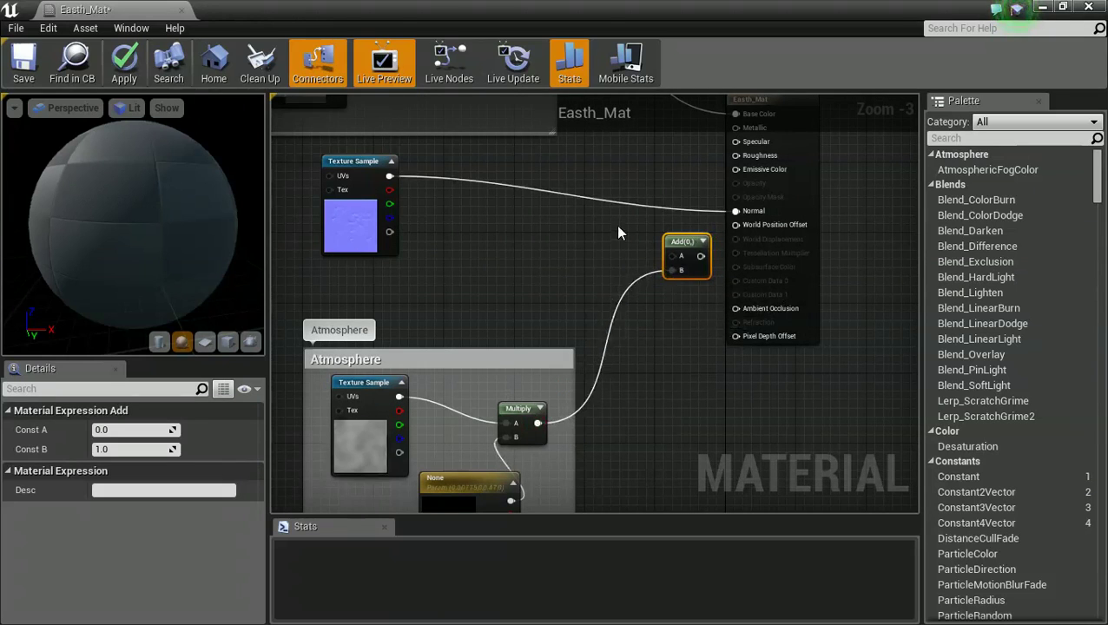
pyautogui.moveTo(616, 225); pyautogui.dragTo(589, 366, button='right')
pyautogui.moveTo(491, 114); pyautogui.dragTo(708, 262)
pyautogui.moveTo(504, 398); pyautogui.dragTo(580, 324, button='right')
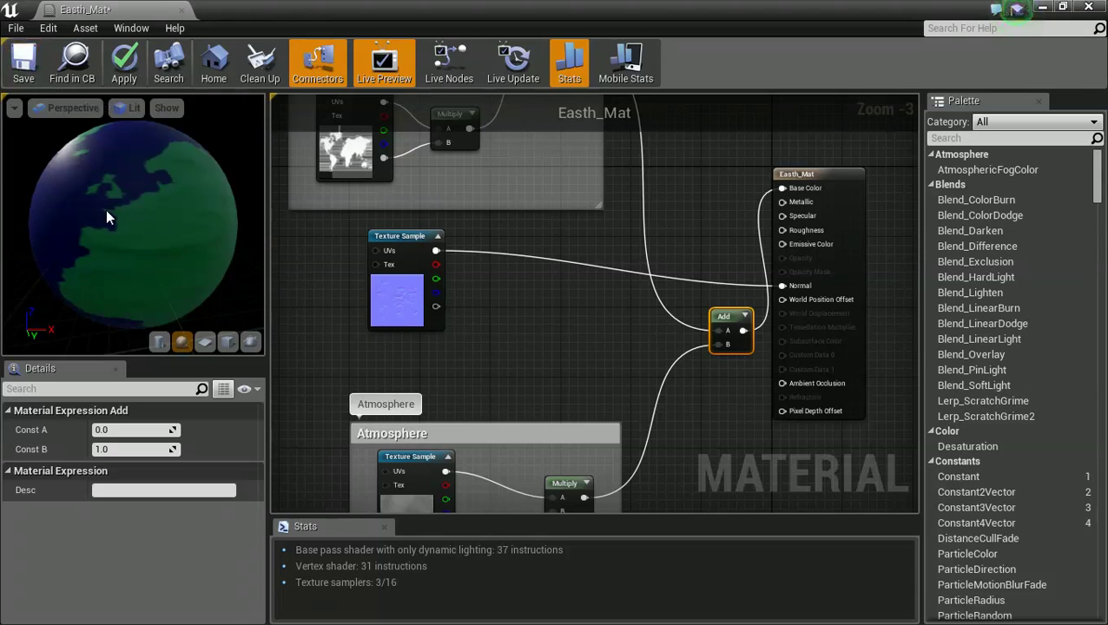
pyautogui.moveTo(106, 219); pyautogui.dragTo(210, 225)
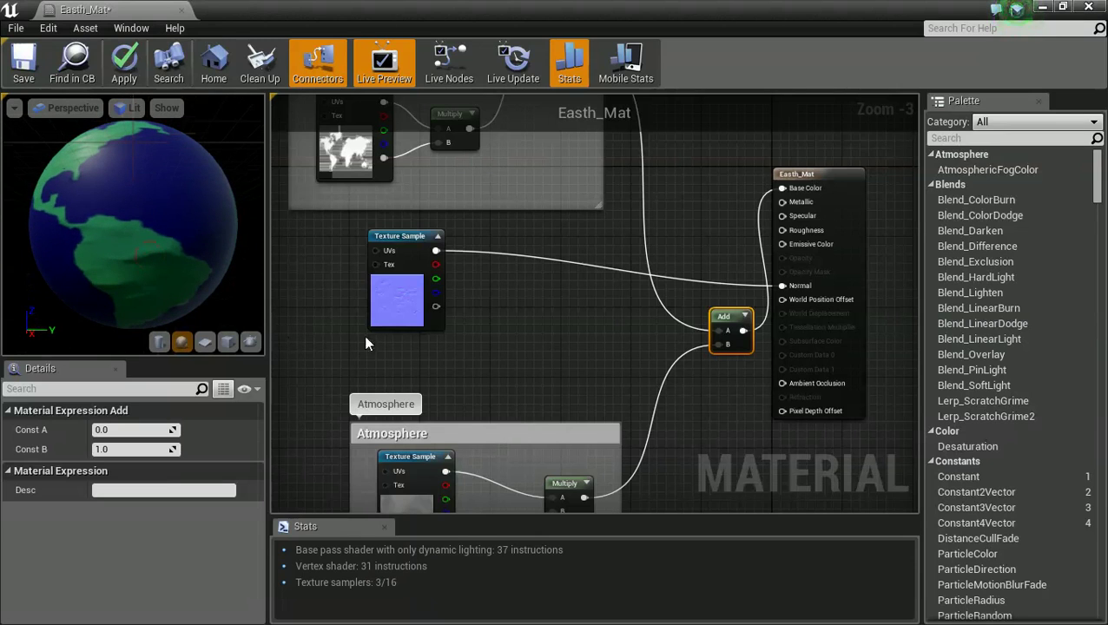
pyautogui.moveTo(365, 344); pyautogui.dragTo(572, 360, button='right')
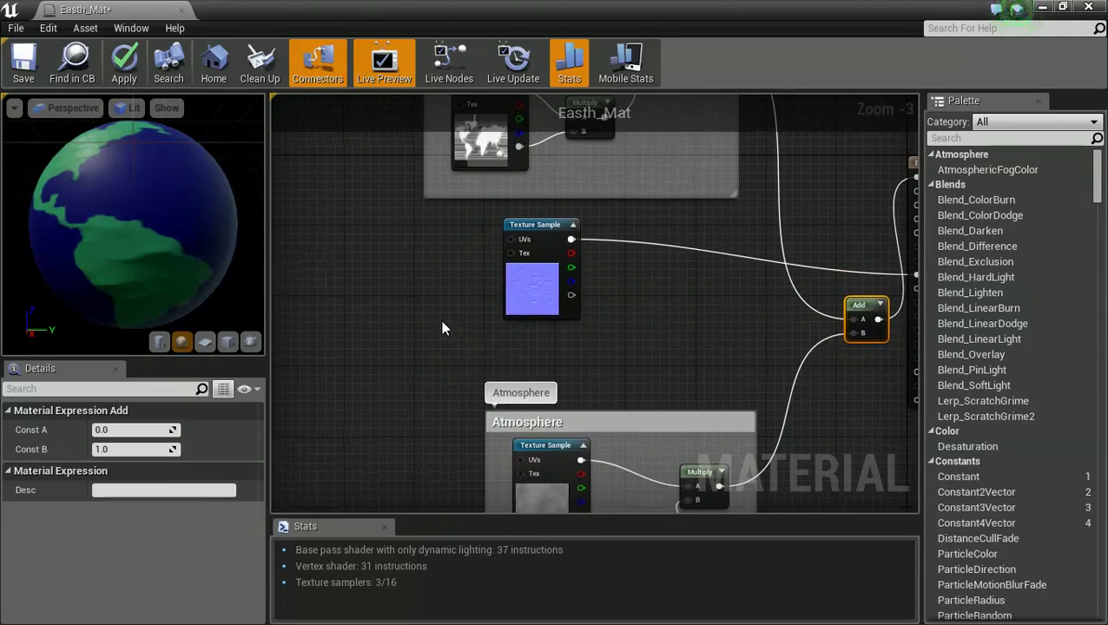
# Add a Panner node to the material graph and set its Speed X to 0.02
pyautogui.moveTo(443, 328); pyautogui.dragTo(459, 304, button='right')
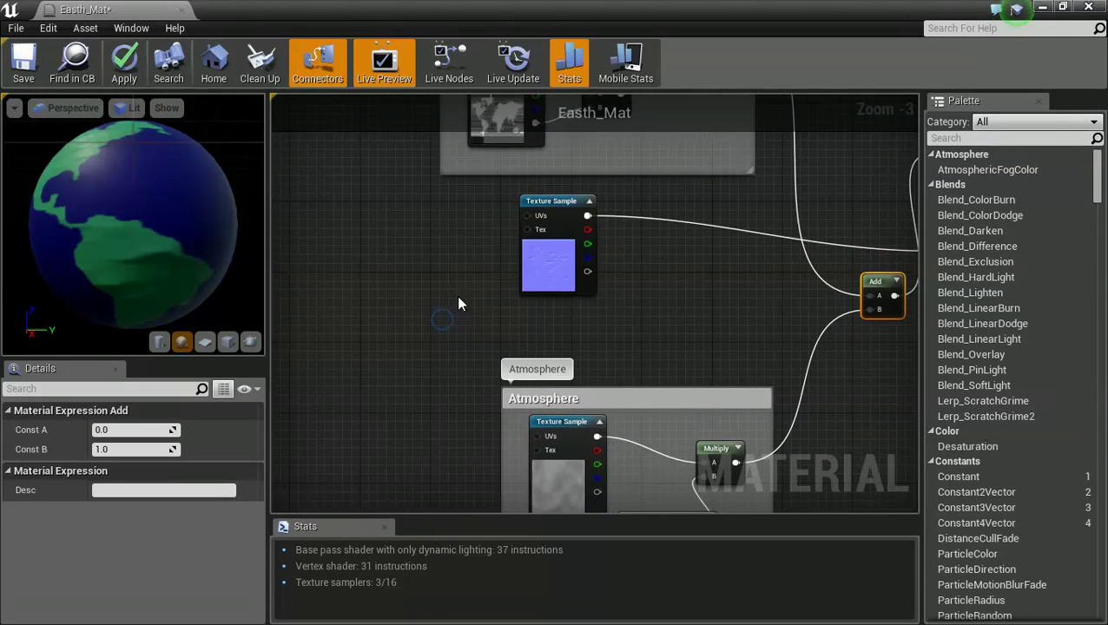
pyautogui.rightClick(381, 231)
pyautogui.write('panner')
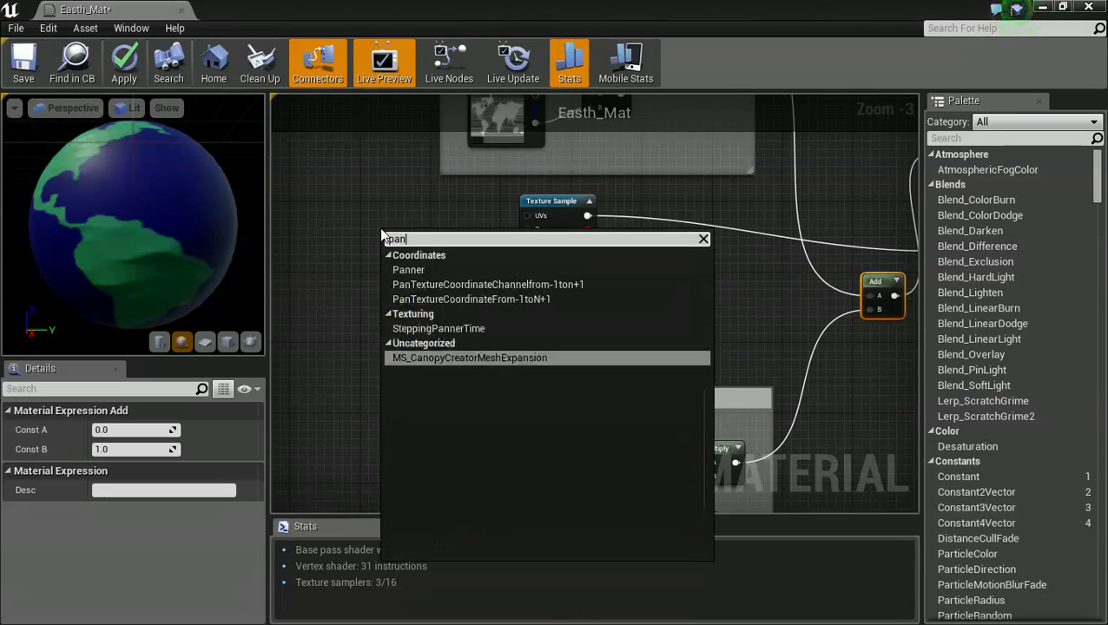
pyautogui.press('Return')
pyautogui.moveTo(391, 236); pyautogui.dragTo(330, 183)
pyautogui.moveTo(429, 204); pyautogui.dragTo(441, 300, button='right')
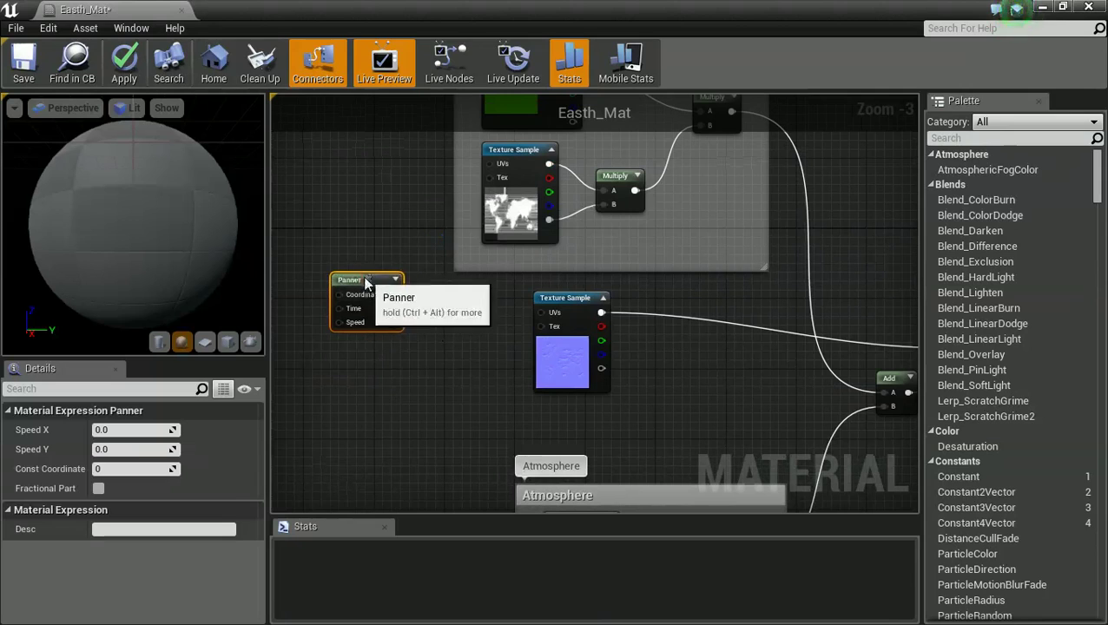
pyautogui.moveTo(370, 286); pyautogui.dragTo(362, 280)
pyautogui.click(148, 430)
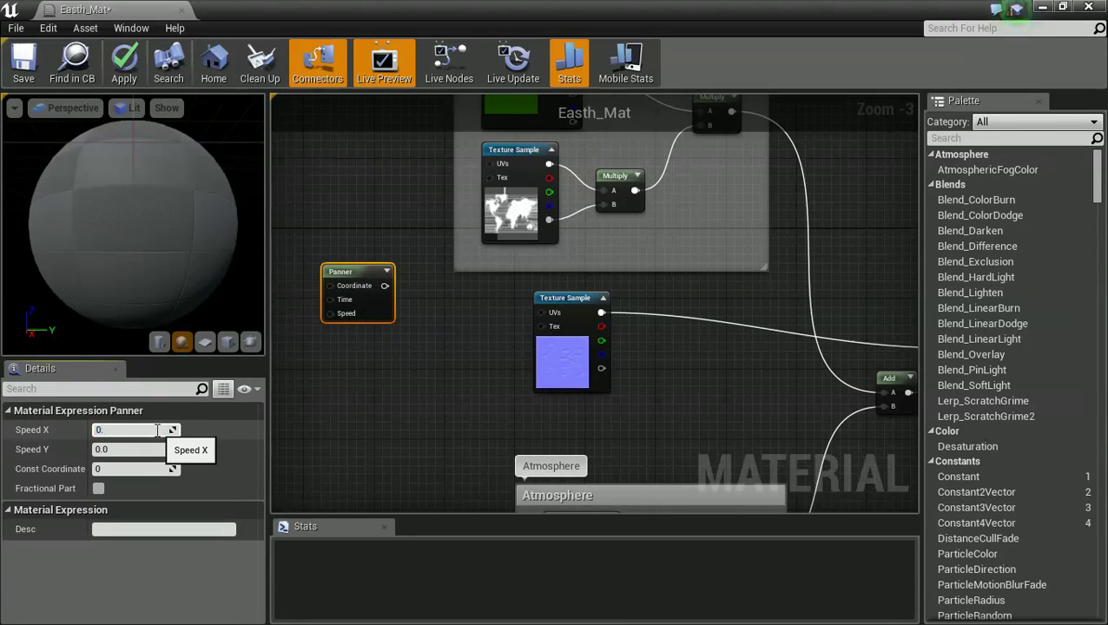
pyautogui.press('Return')
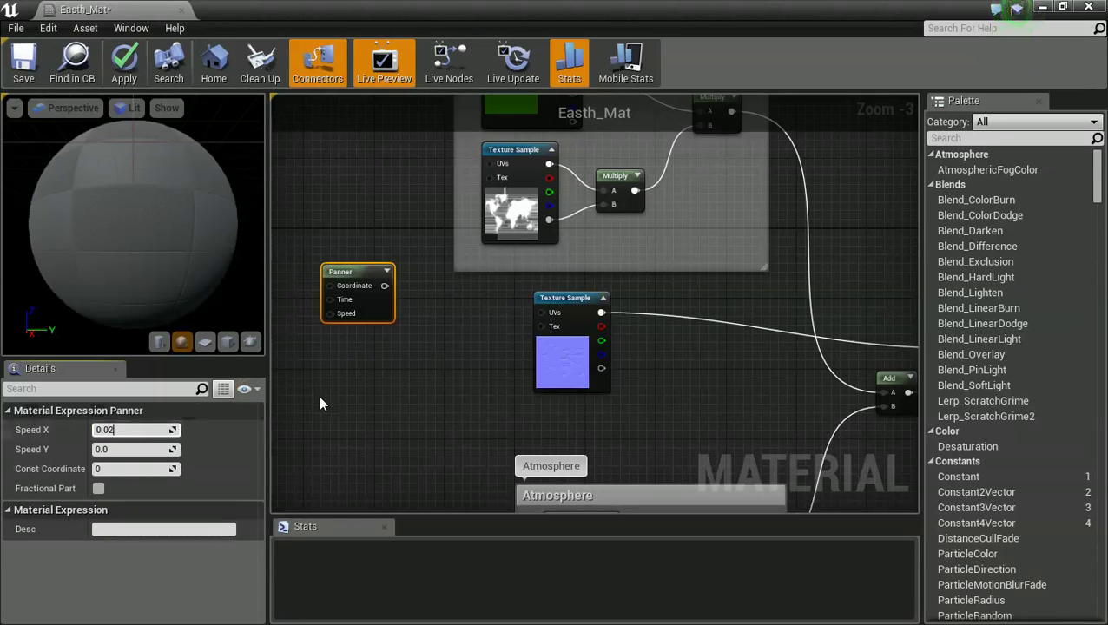
pyautogui.click(319, 396)
# Wire the Panner's output into the UVs of the world map and normal map textures
pyautogui.moveTo(385, 286); pyautogui.dragTo(491, 163)
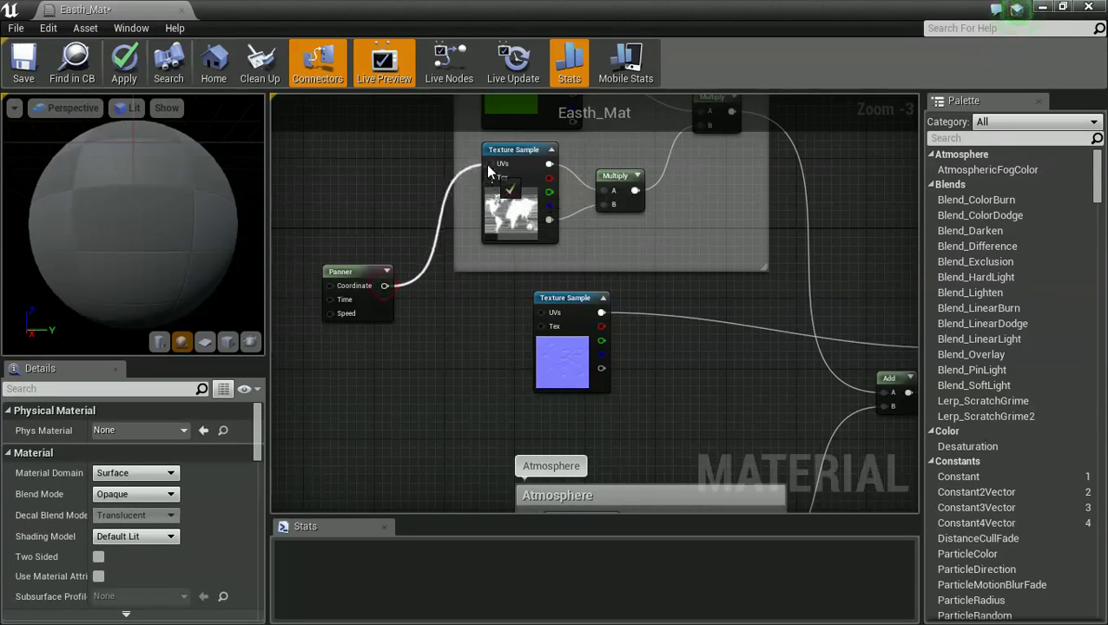
pyautogui.moveTo(382, 290); pyautogui.dragTo(532, 315)
pyautogui.click(407, 304)
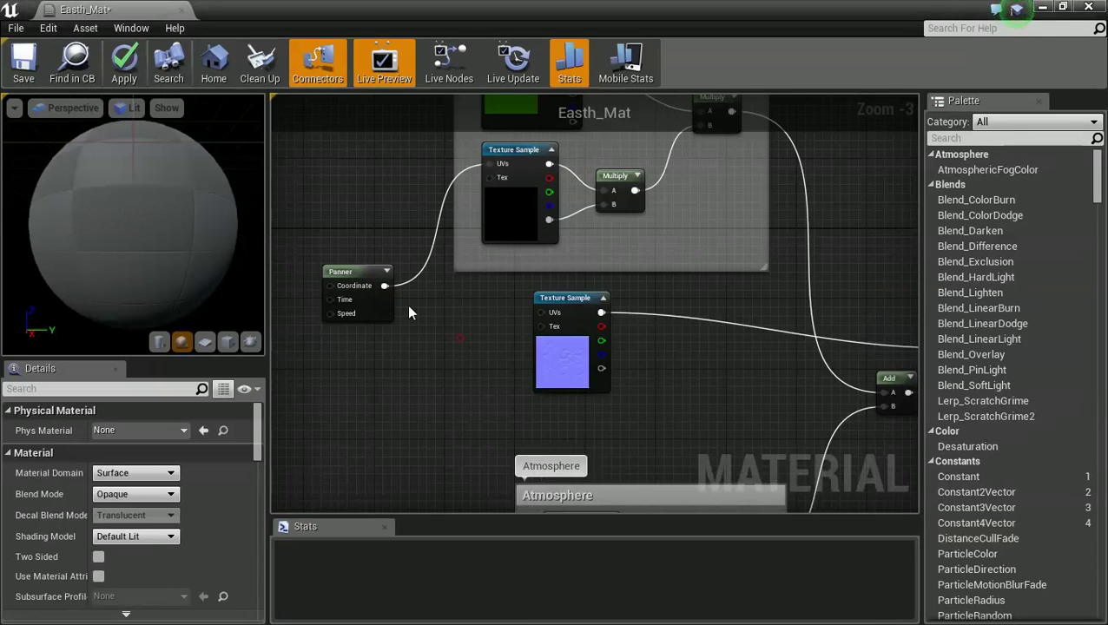
pyautogui.moveTo(384, 286); pyautogui.dragTo(543, 313)
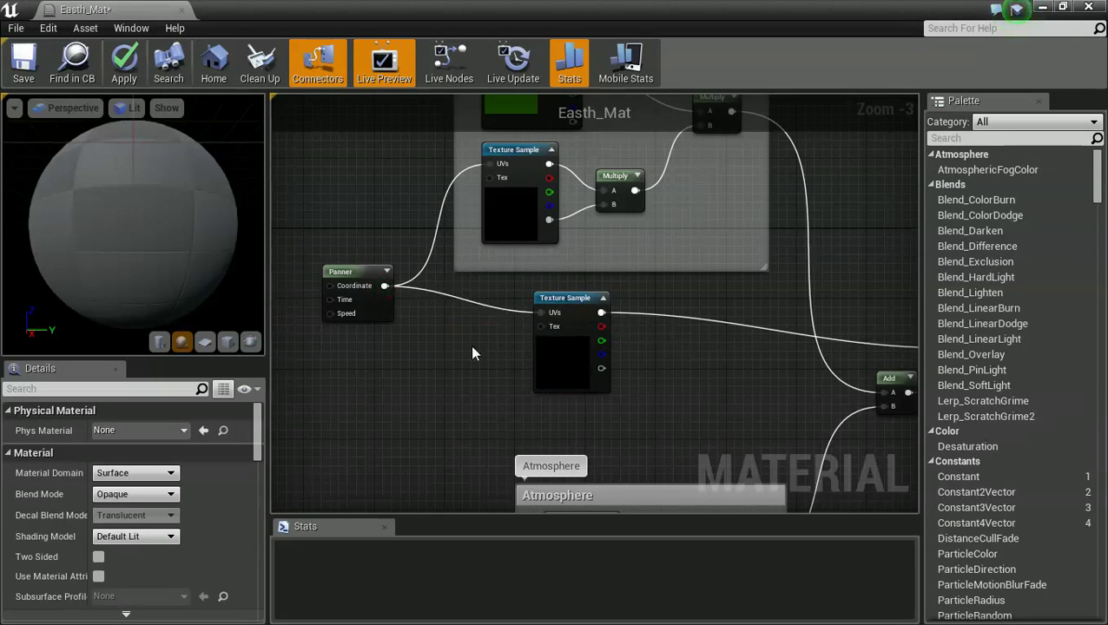
pyautogui.moveTo(450, 375); pyautogui.dragTo(448, 319, button='right')
# Duplicate the Panner with Ctrl+W and place the copy beside the Atmosphere texture sample
pyautogui.click(350, 217)
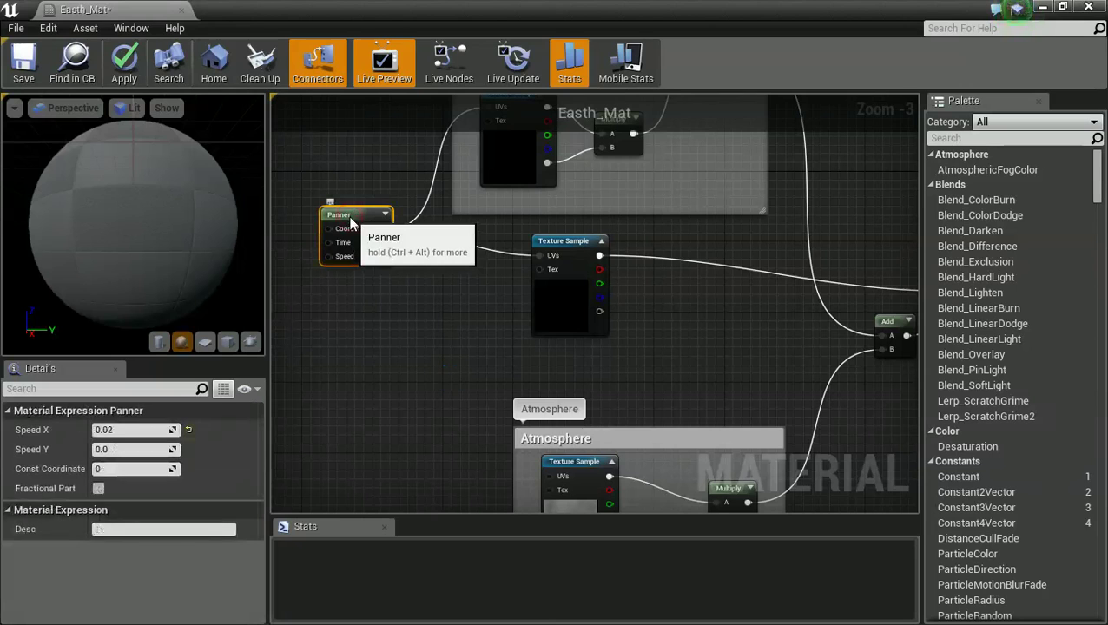
pyautogui.hotkey('ctrl', 'w')
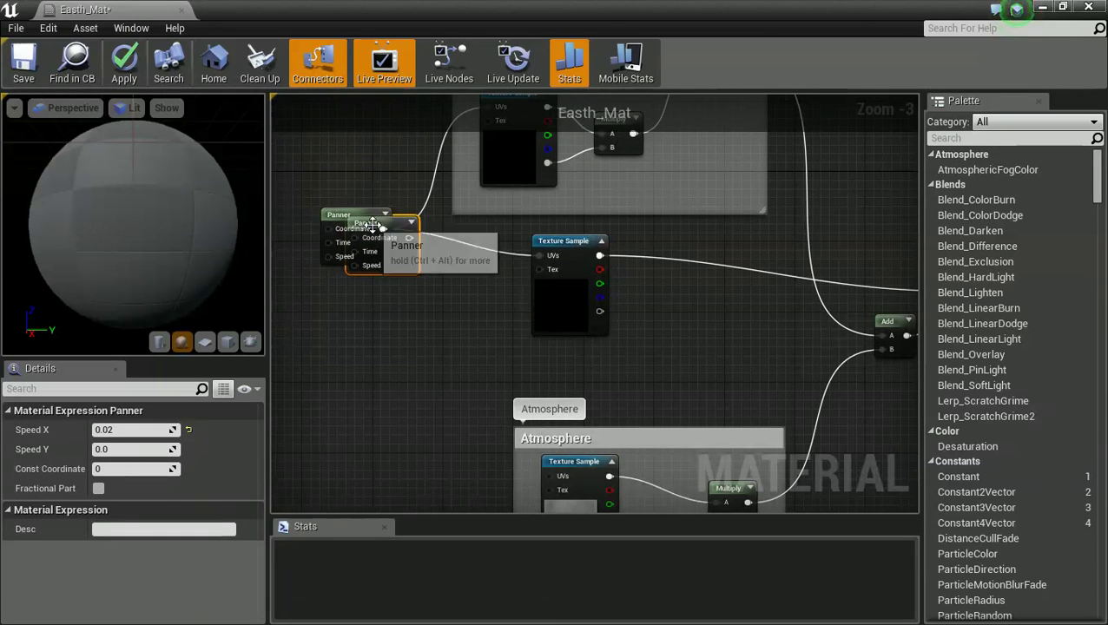
pyautogui.moveTo(370, 231); pyautogui.dragTo(314, 469)
pyautogui.moveTo(417, 446); pyautogui.dragTo(352, 339, button='right')
pyautogui.moveTo(323, 351); pyautogui.dragTo(528, 466)
# Feed the copied Panner into the Atmosphere texture's UVs and set its Speed X to 0.1
pyautogui.moveTo(449, 420); pyautogui.dragTo(376, 328, button='right')
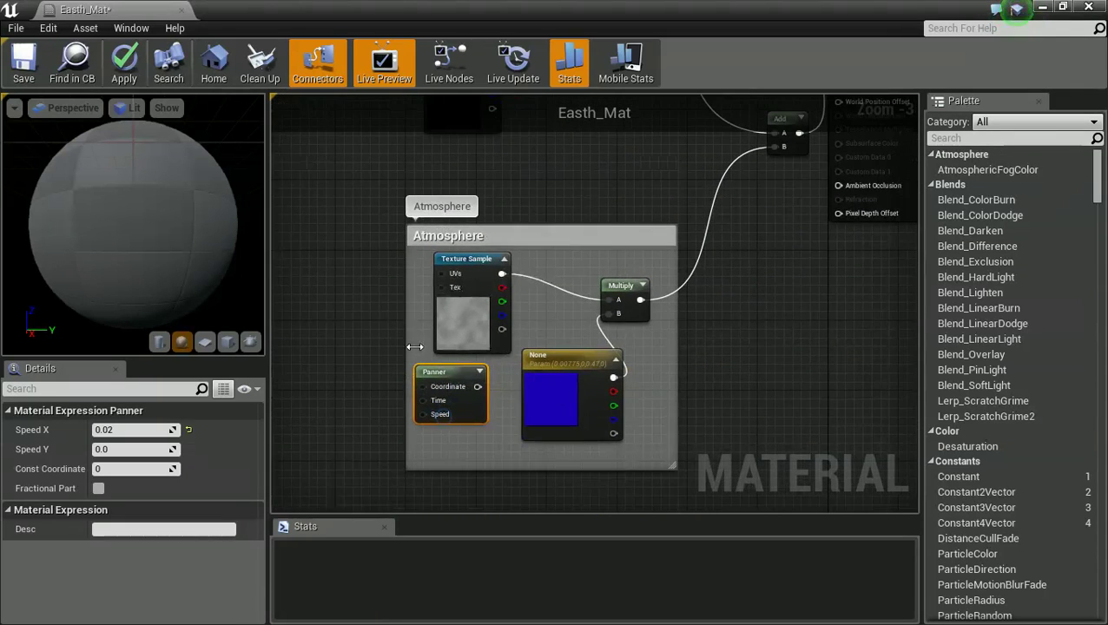
pyautogui.moveTo(477, 388); pyautogui.dragTo(440, 273)
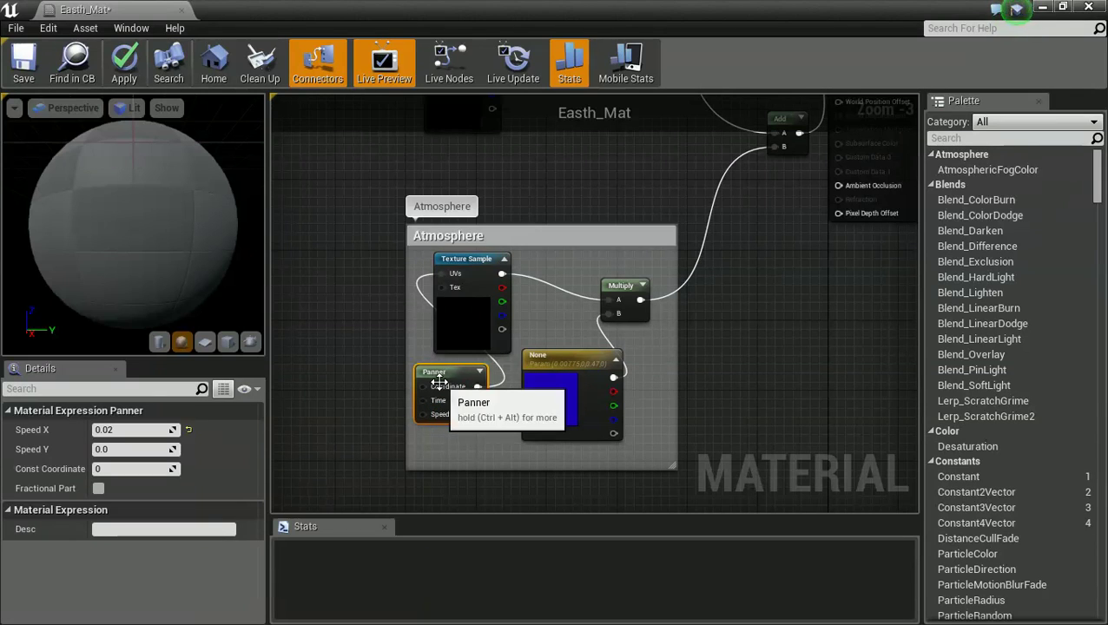
pyautogui.click(157, 430)
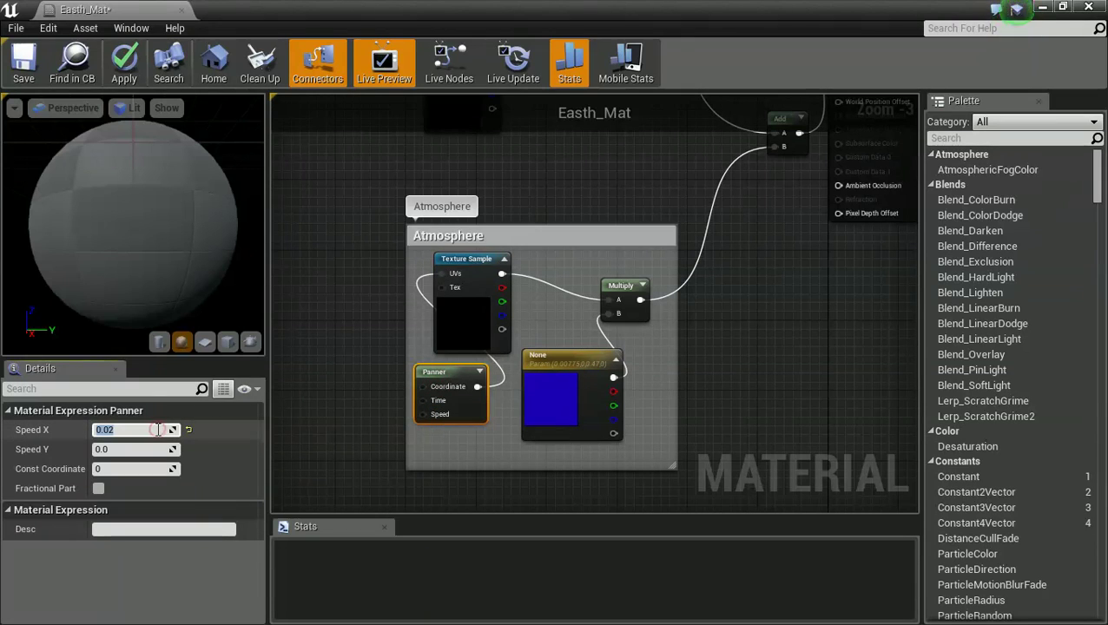
pyautogui.write('0.1')
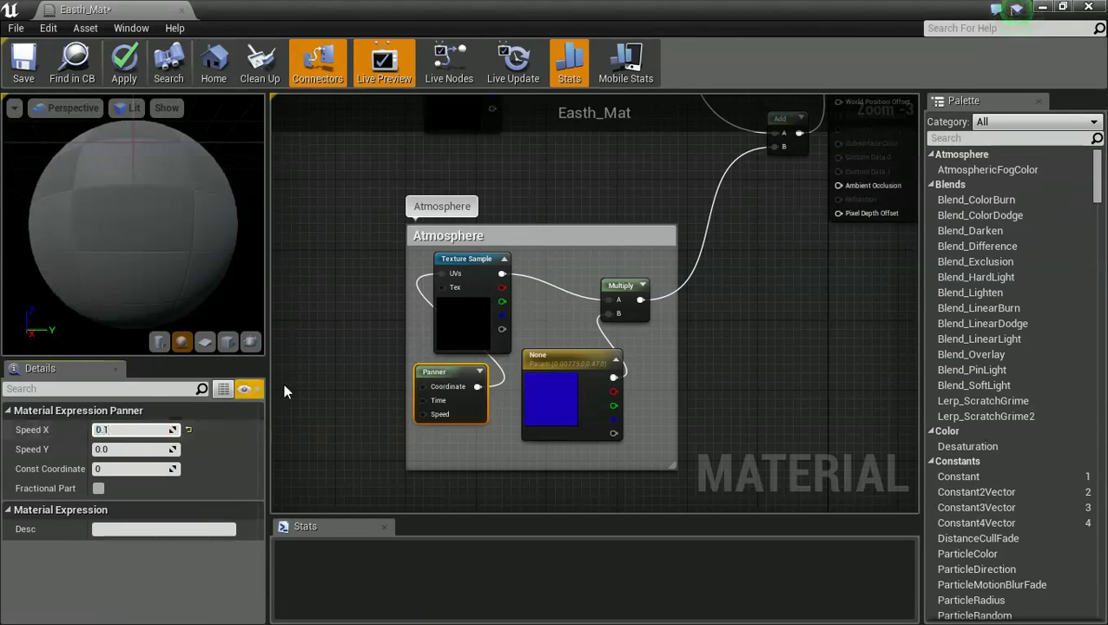
pyautogui.click(344, 350)
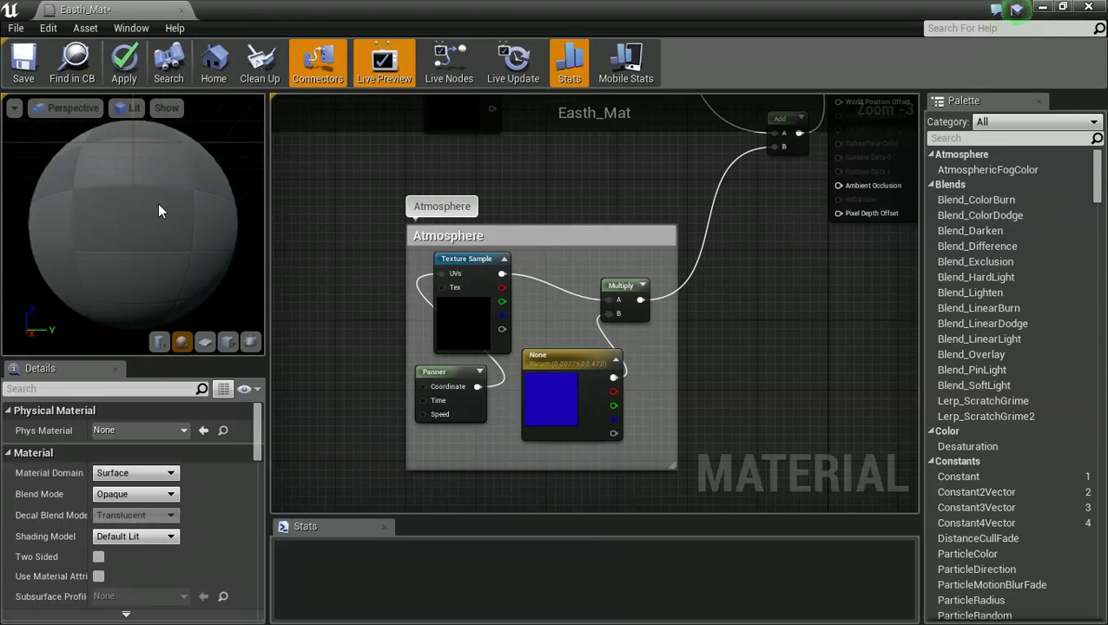
# Connect the Land texture's alpha to the Multiply B input and check the preview globe
pyautogui.moveTo(300, 262); pyautogui.dragTo(408, 472, button='right')
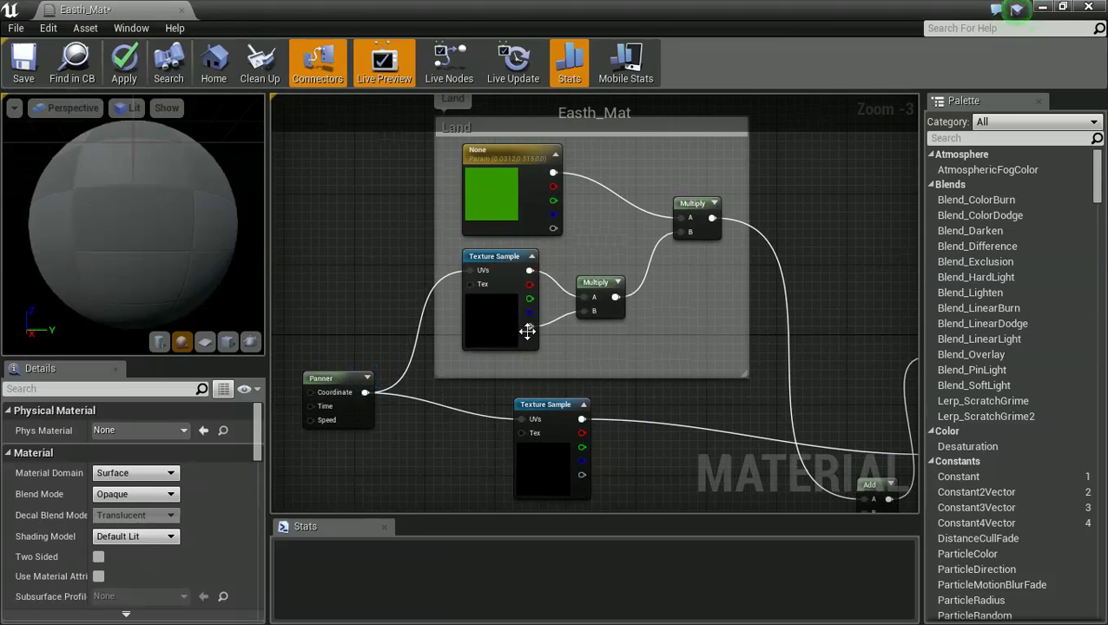
pyautogui.moveTo(528, 331); pyautogui.dragTo(529, 326)
pyautogui.moveTo(489, 431); pyautogui.dragTo(443, 332, button='right')
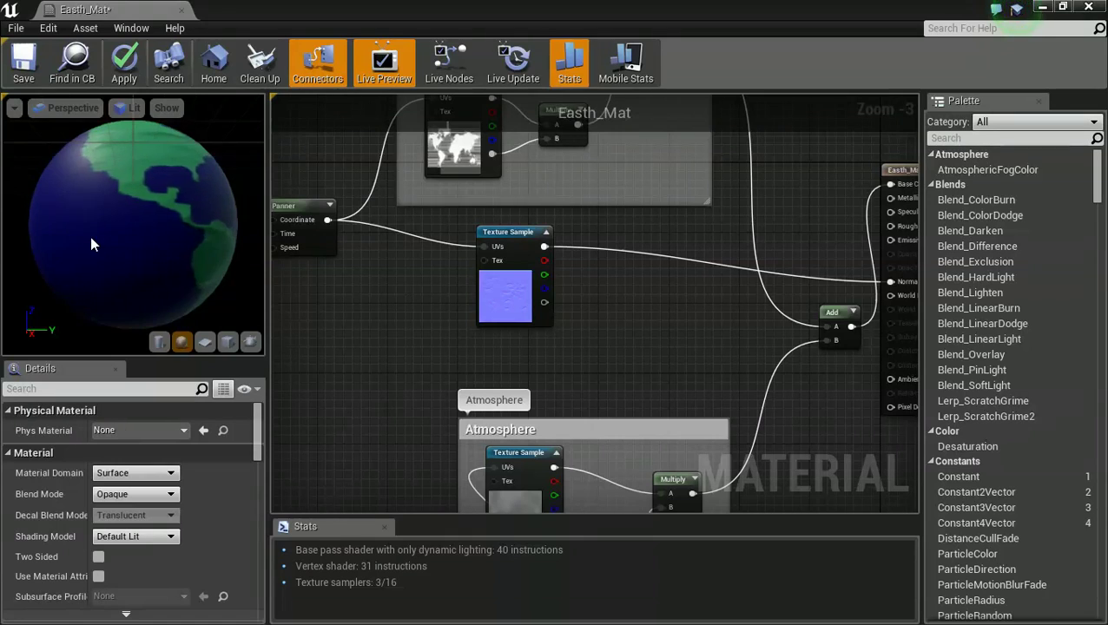
pyautogui.moveTo(91, 236)
pyautogui.mouseDown()
pyautogui.moveTo(137, 264)
pyautogui.moveTo(182, 250)
pyautogui.moveTo(158, 228)
pyautogui.moveTo(129, 271)
pyautogui.moveTo(172, 190)
pyautogui.moveTo(164, 201)
pyautogui.moveTo(193, 209)
pyautogui.moveTo(134, 204)
pyautogui.moveTo(192, 205)
pyautogui.moveTo(250, 275)
pyautogui.mouseUp()
# Tidy the Atmosphere group, repositioning its texture and blue colour parameter nodes
pyautogui.moveTo(516, 456); pyautogui.dragTo(481, 296, button='right')
pyautogui.moveTo(481, 297); pyautogui.dragTo(465, 296)
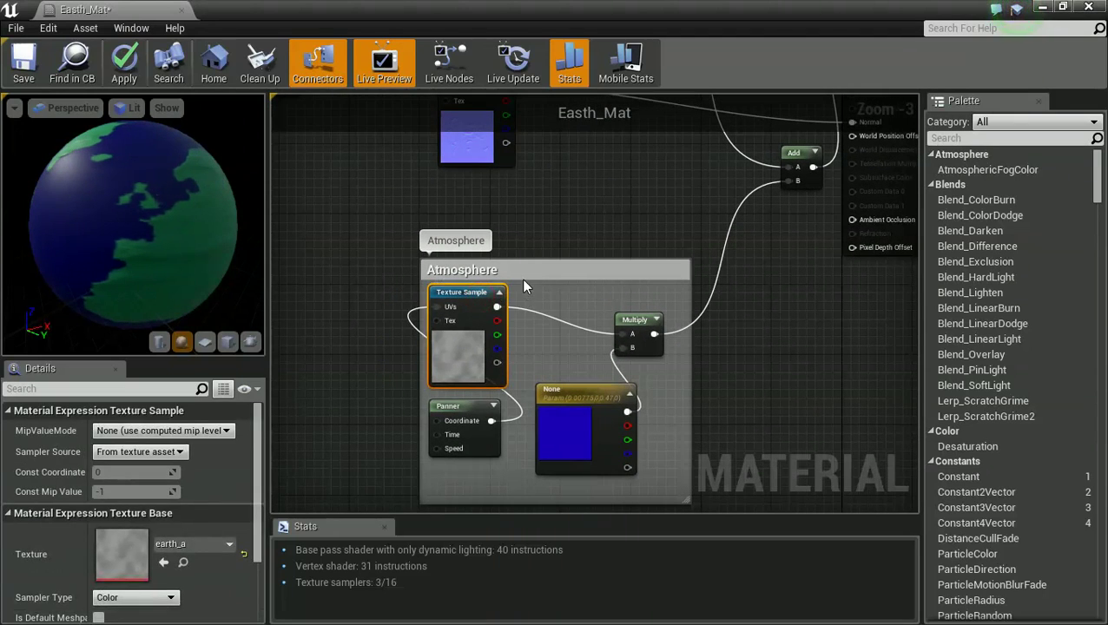
pyautogui.moveTo(522, 269); pyautogui.dragTo(508, 260)
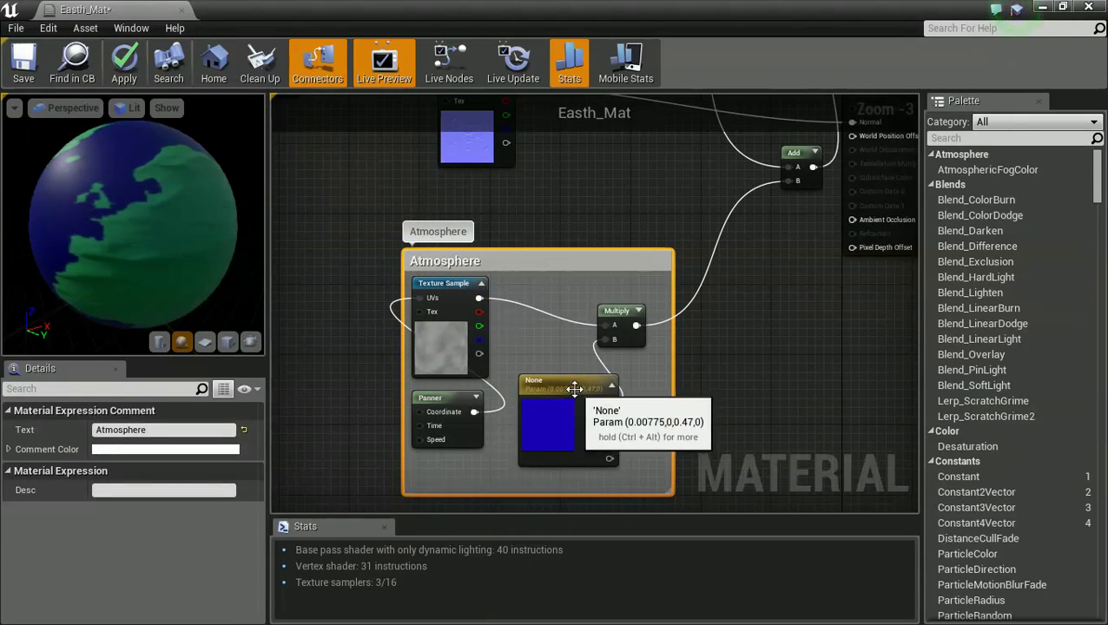
pyautogui.moveTo(569, 386); pyautogui.dragTo(620, 392)
pyautogui.click(466, 289)
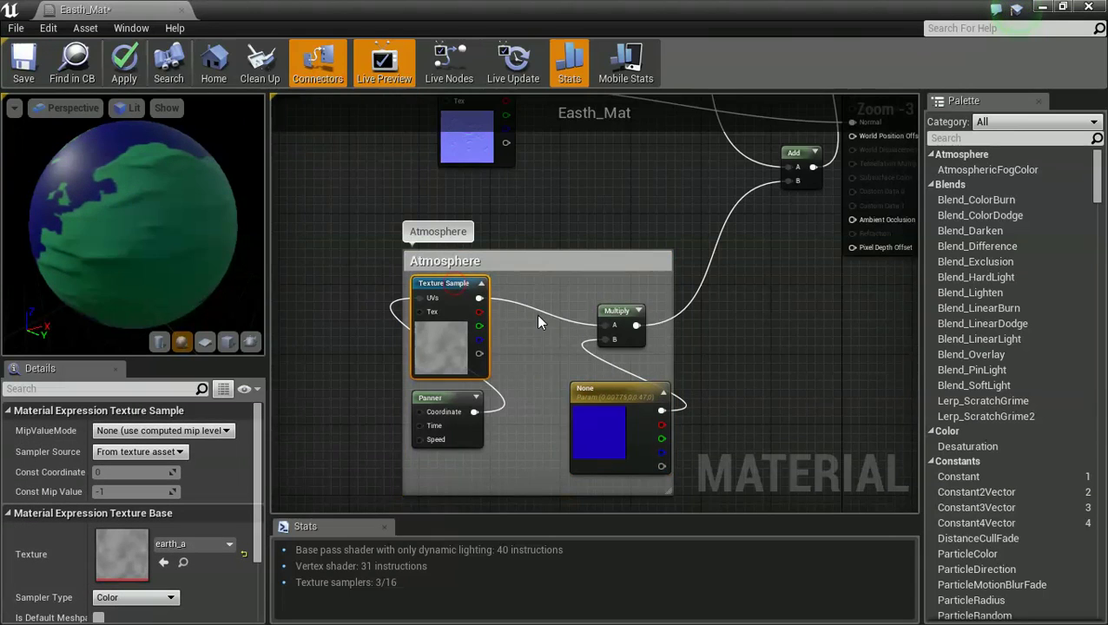
pyautogui.scroll(1, 531, 318)
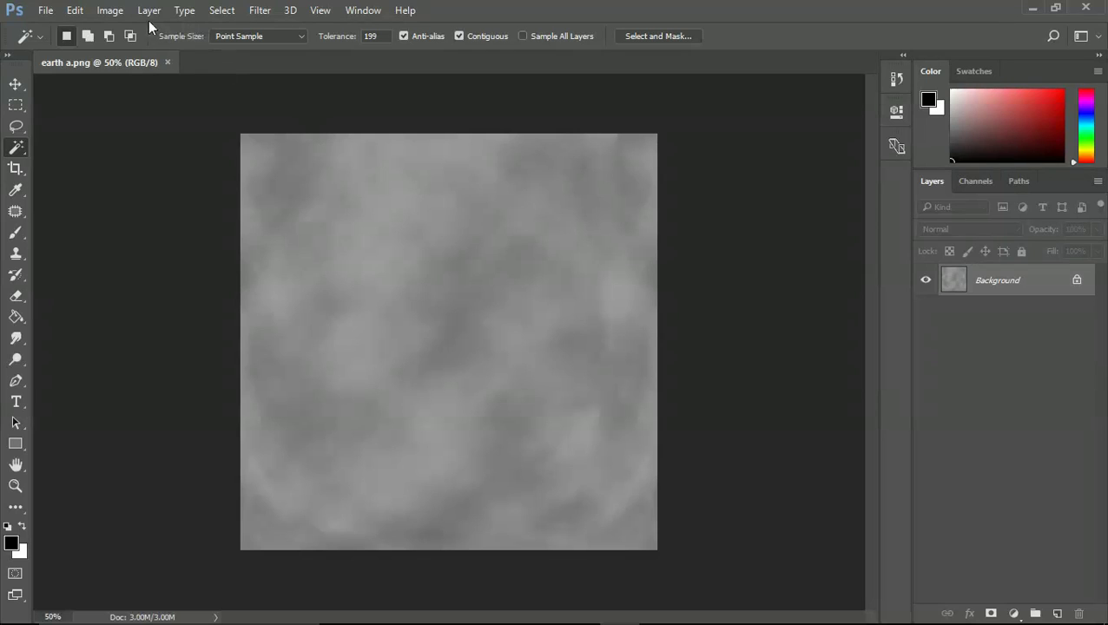
# Apply Brightness/Contrast to earth a.png with brightness -67 and contrast 100
pyautogui.click(111, 11)
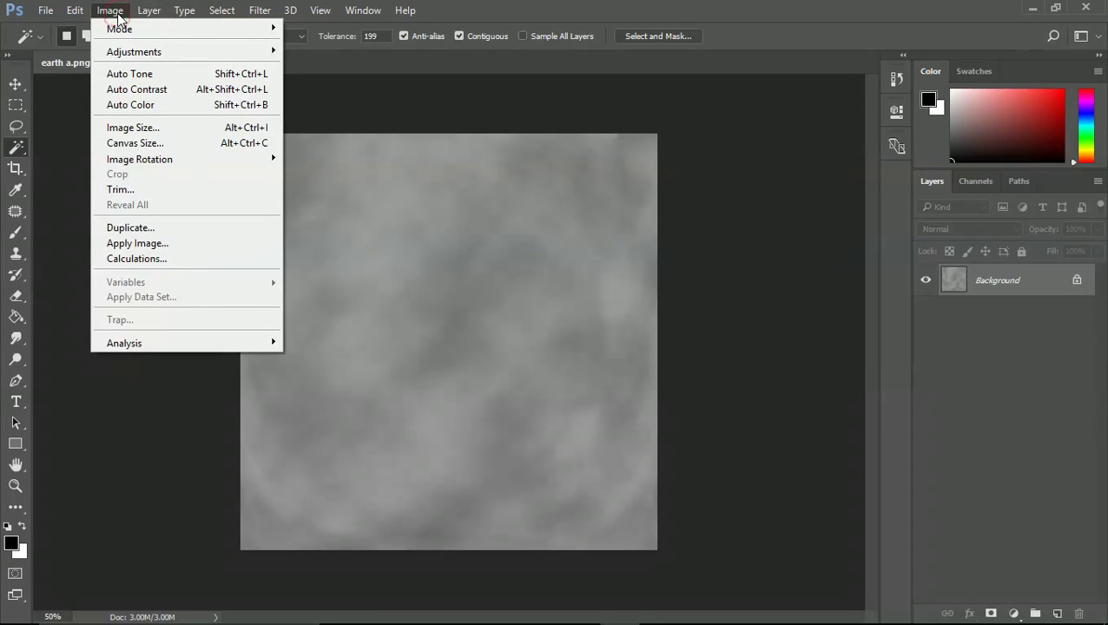
pyautogui.click(260, 11)
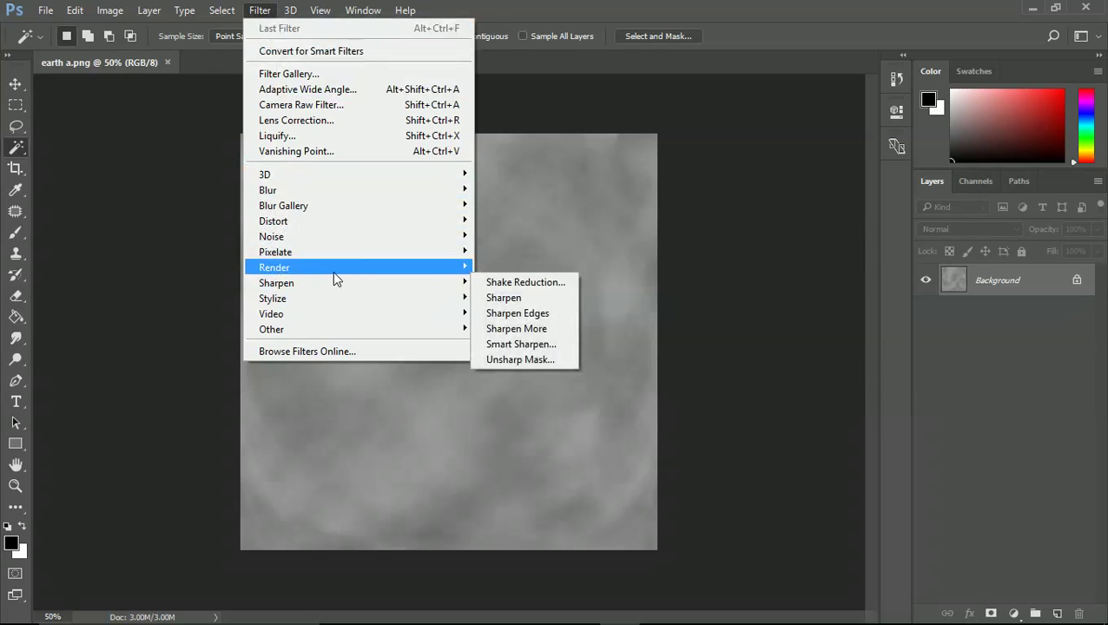
pyautogui.click(109, 10)
pyautogui.moveTo(166, 52)
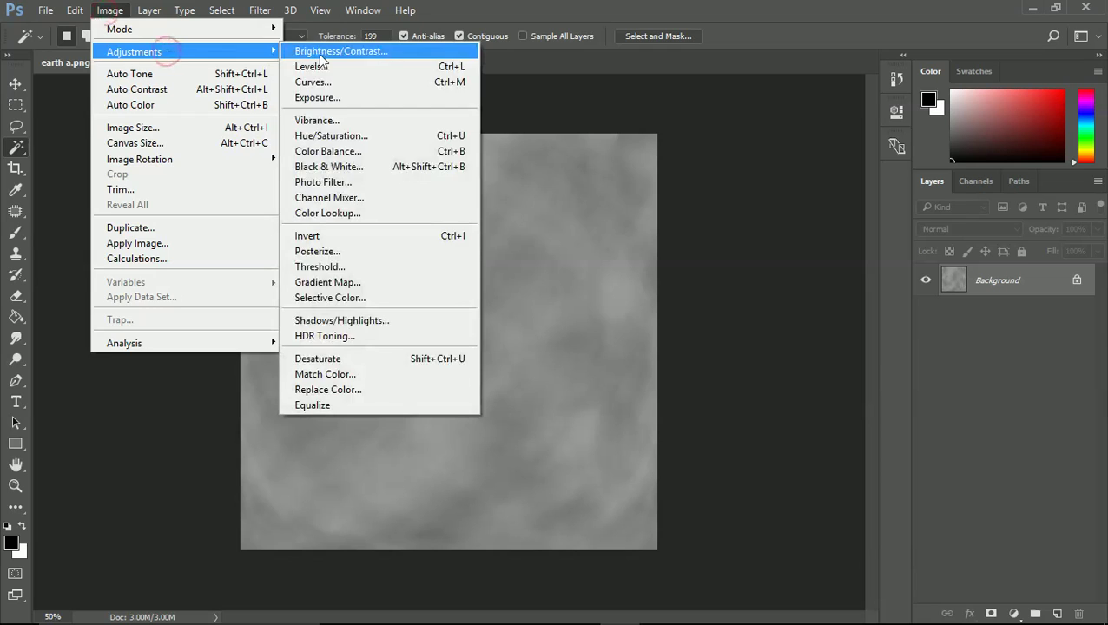
pyautogui.click(321, 54)
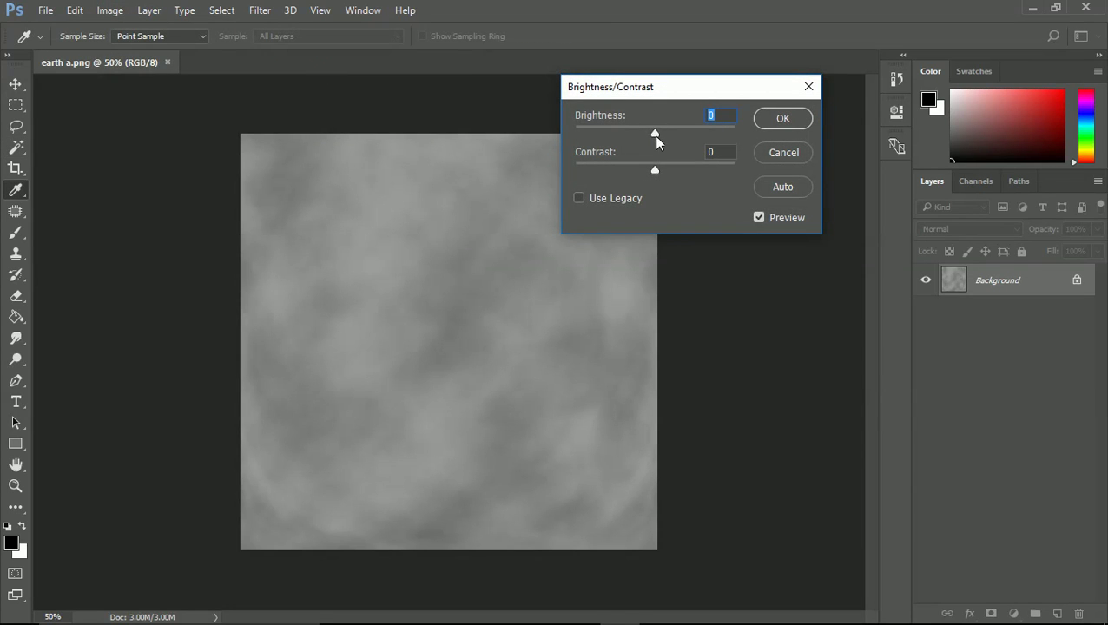
pyautogui.moveTo(655, 136); pyautogui.dragTo(607, 136)
pyautogui.moveTo(656, 173); pyautogui.dragTo(728, 172)
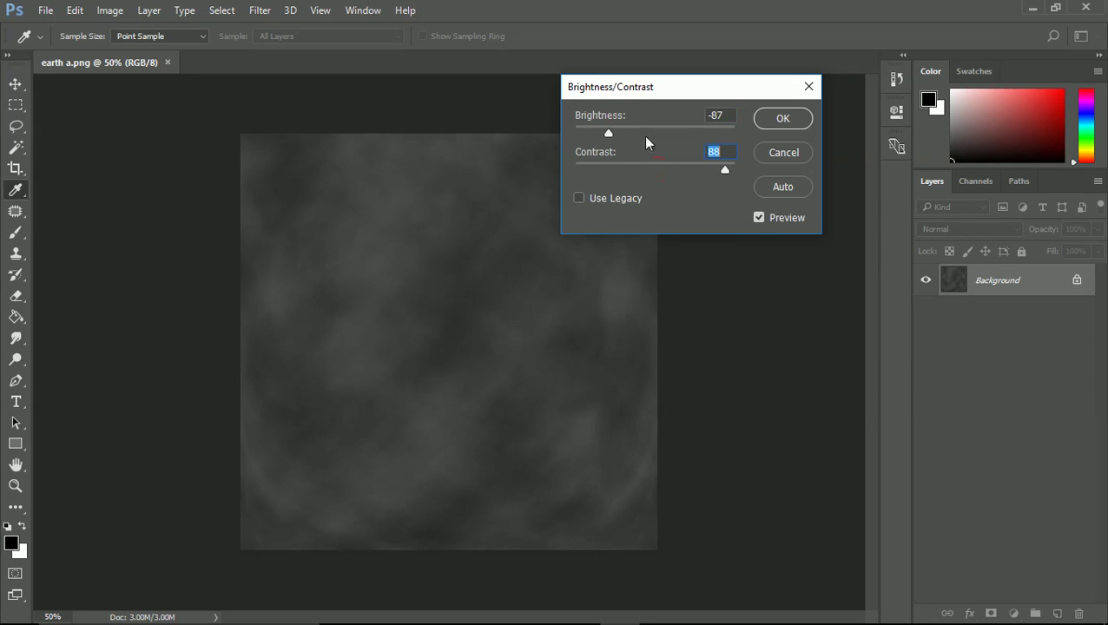
pyautogui.moveTo(608, 132); pyautogui.dragTo(618, 134)
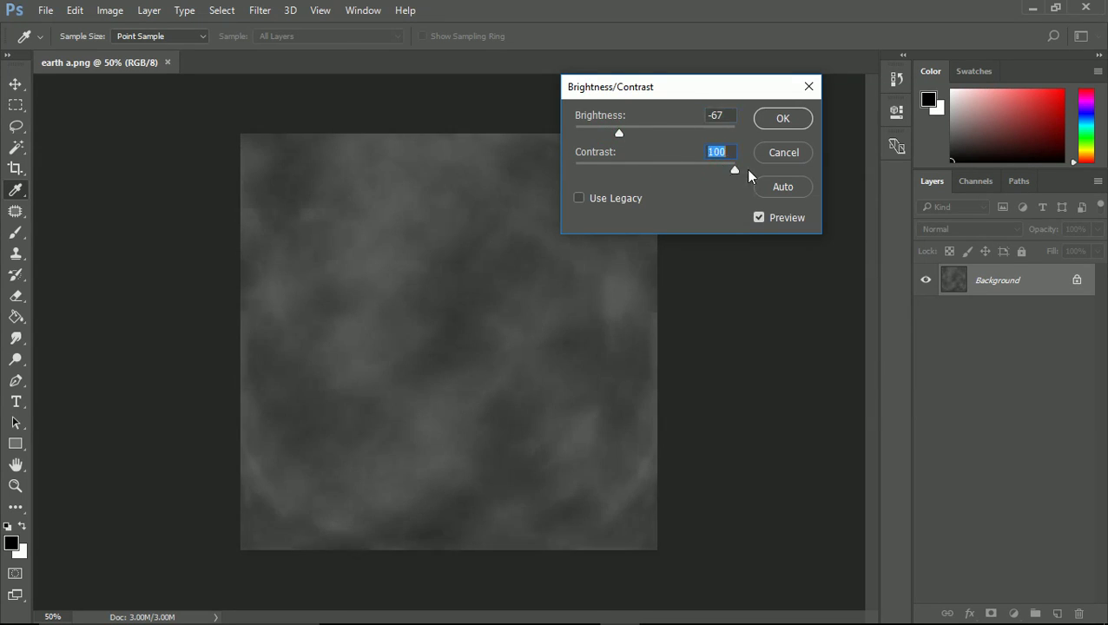
pyautogui.press('w')
pyautogui.click(778, 119)
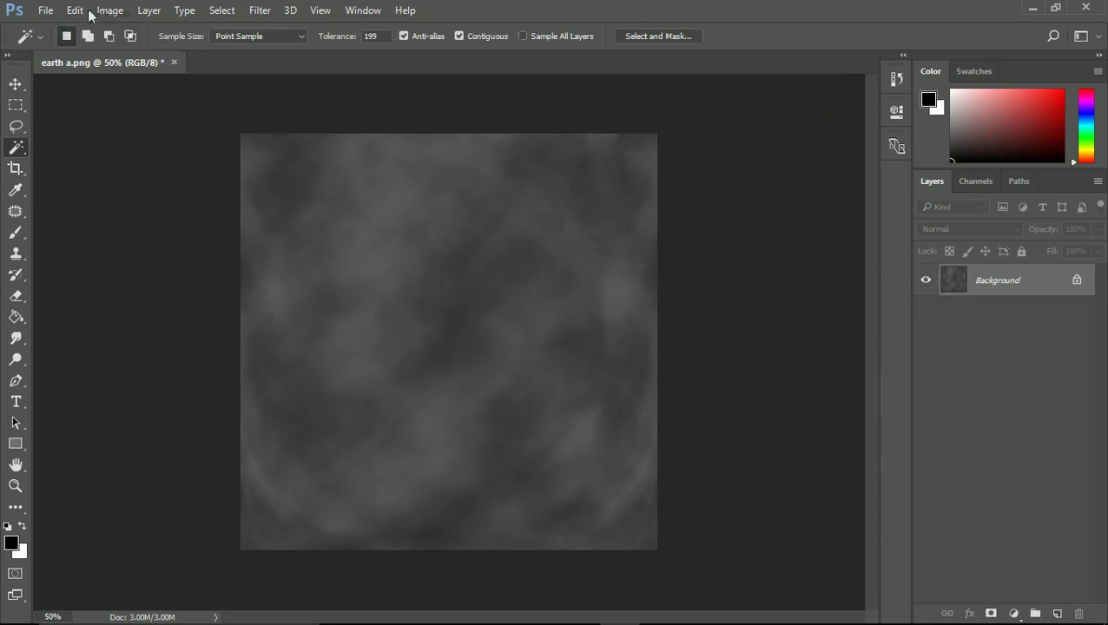
pyautogui.click(45, 11)
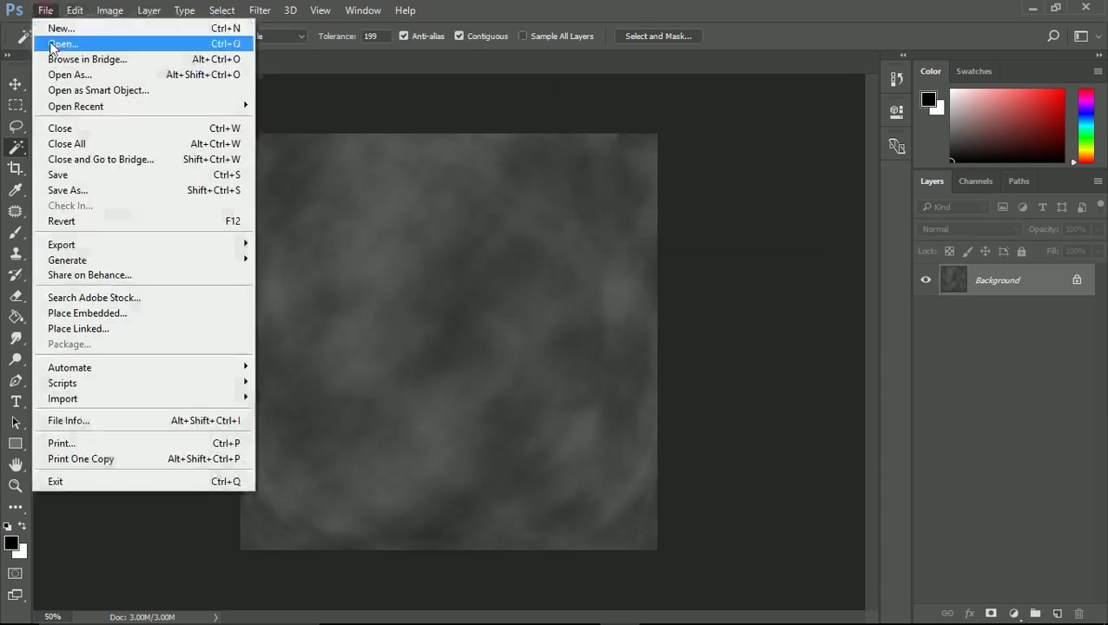
# Save earth a.png in Photoshop and reimport the earth_a texture from the Content Browser
pyautogui.click(110, 177)
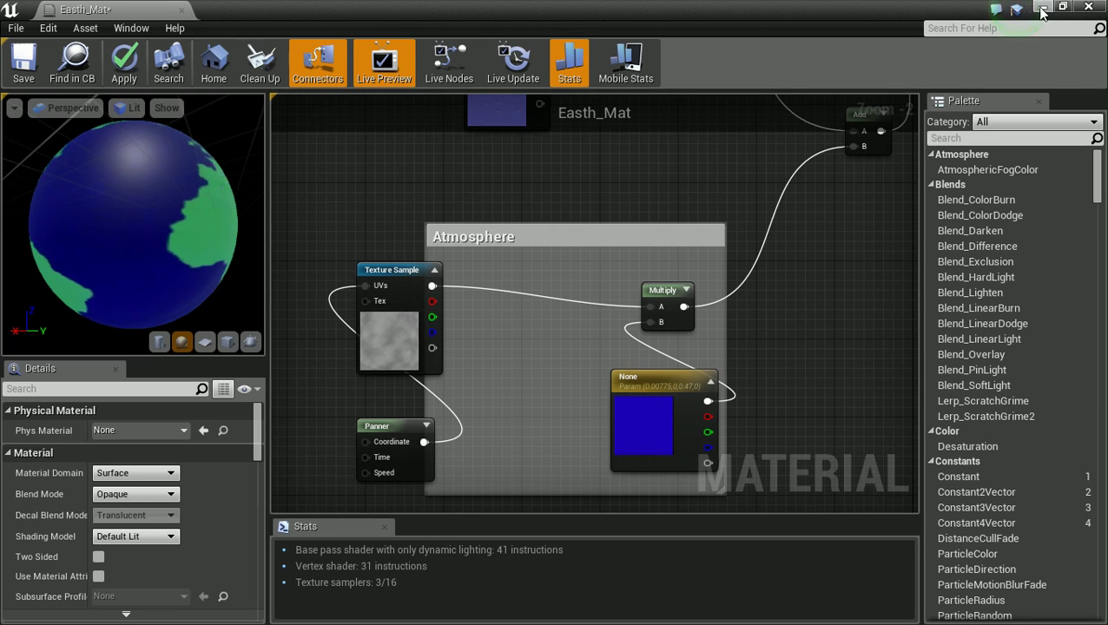
pyautogui.click(1043, 11)
pyautogui.click(277, 493)
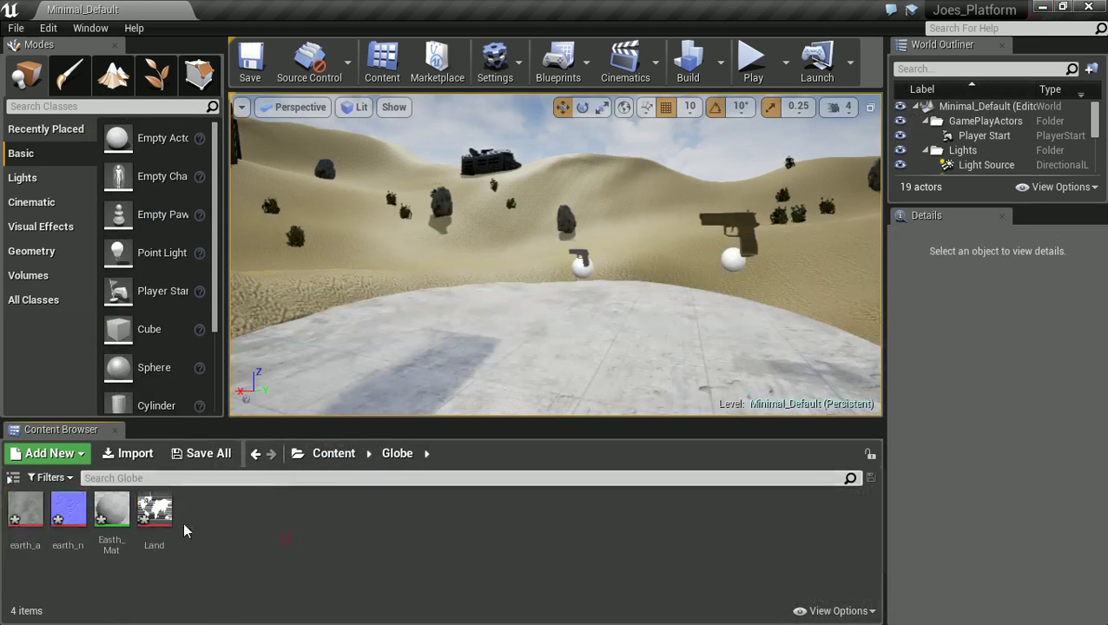
pyautogui.rightClick(35, 517)
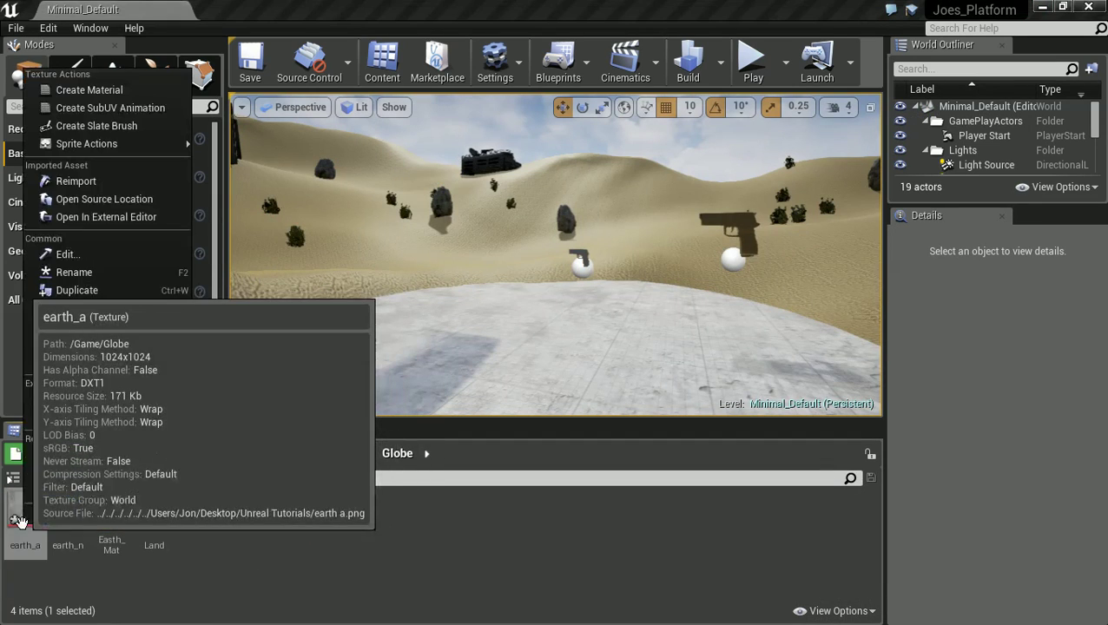
pyautogui.click(76, 182)
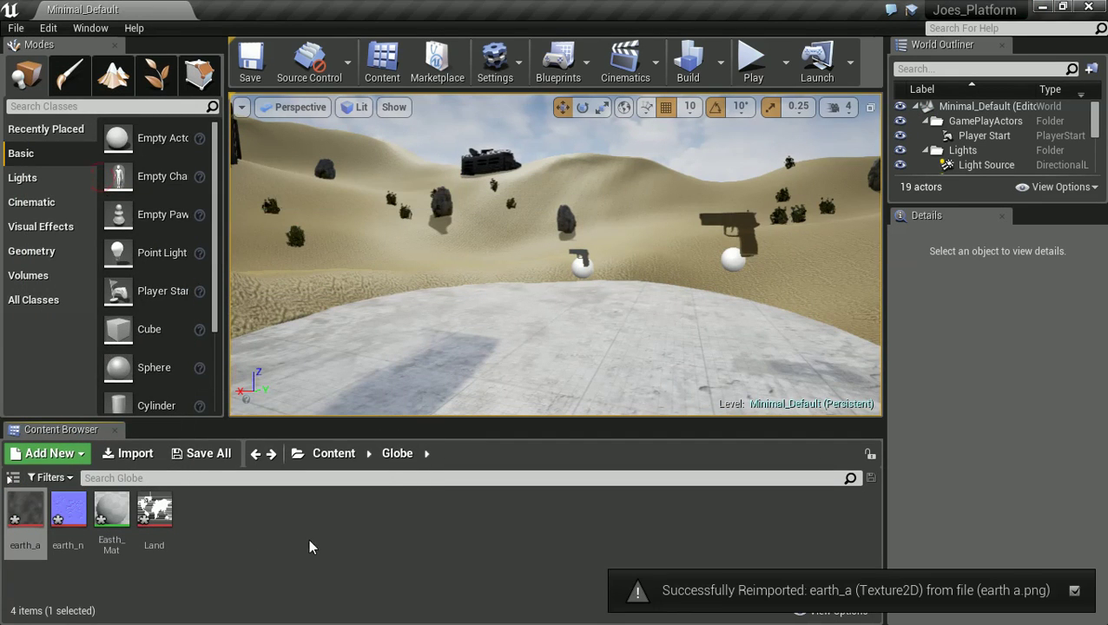
pyautogui.hotkey('alt', 'Tab')
pyautogui.hotkey('alt', 'Tab')
pyautogui.hotkey('alt', 'Tab')
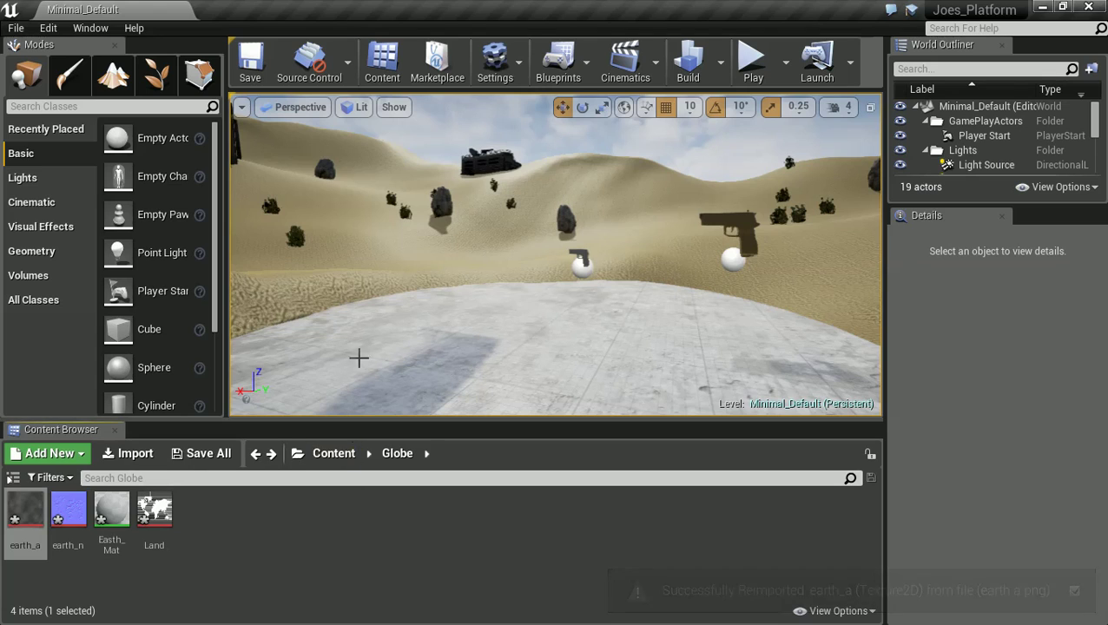
pyautogui.hotkey('alt', 'Tab')
pyautogui.hotkey('alt', 'Tab')
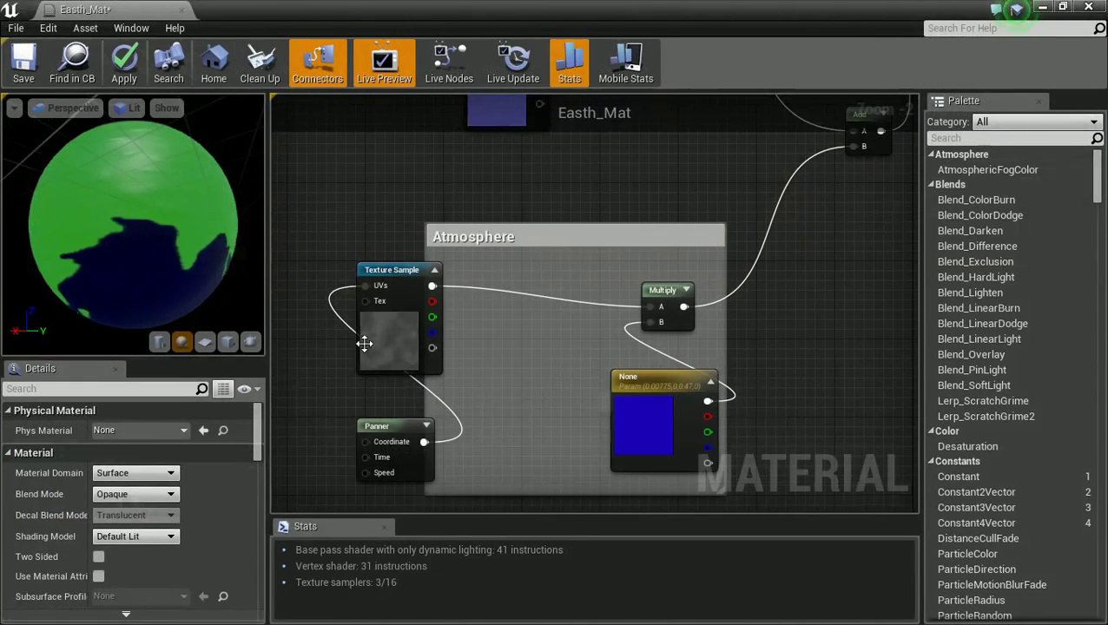
# Align the Atmosphere texture and Panner nodes and shift the Atmosphere group down-left
pyautogui.moveTo(390, 265); pyautogui.dragTo(458, 276)
pyautogui.moveTo(374, 426); pyautogui.dragTo(438, 416)
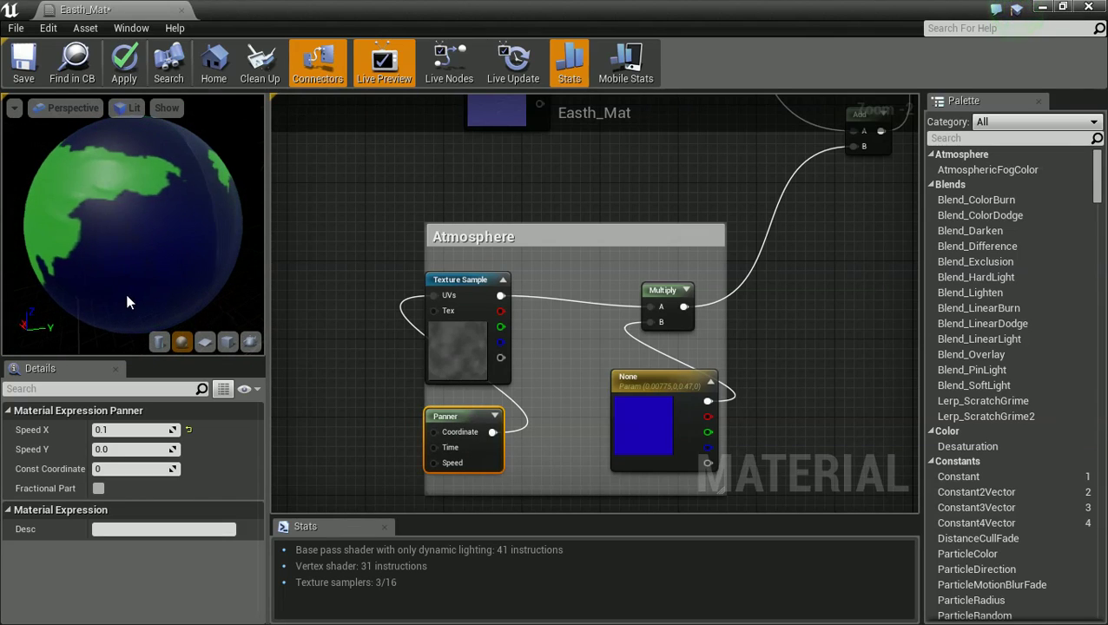
pyautogui.moveTo(114, 305); pyautogui.dragTo(118, 272)
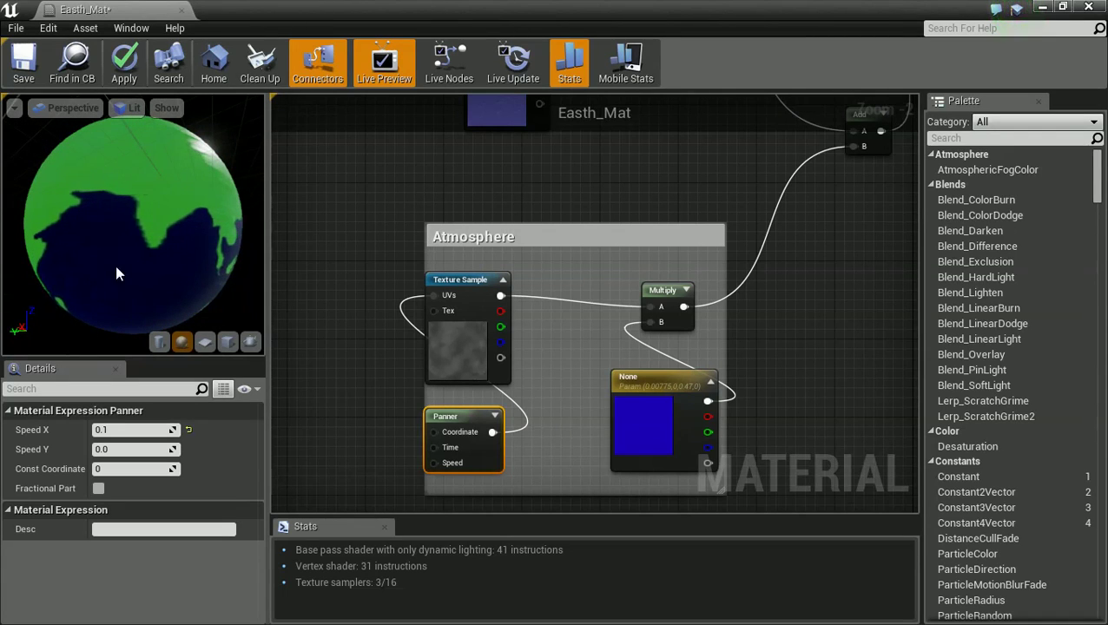
pyautogui.moveTo(109, 262)
pyautogui.mouseDown()
pyautogui.moveTo(136, 266)
pyautogui.moveTo(104, 261)
pyautogui.mouseUp()
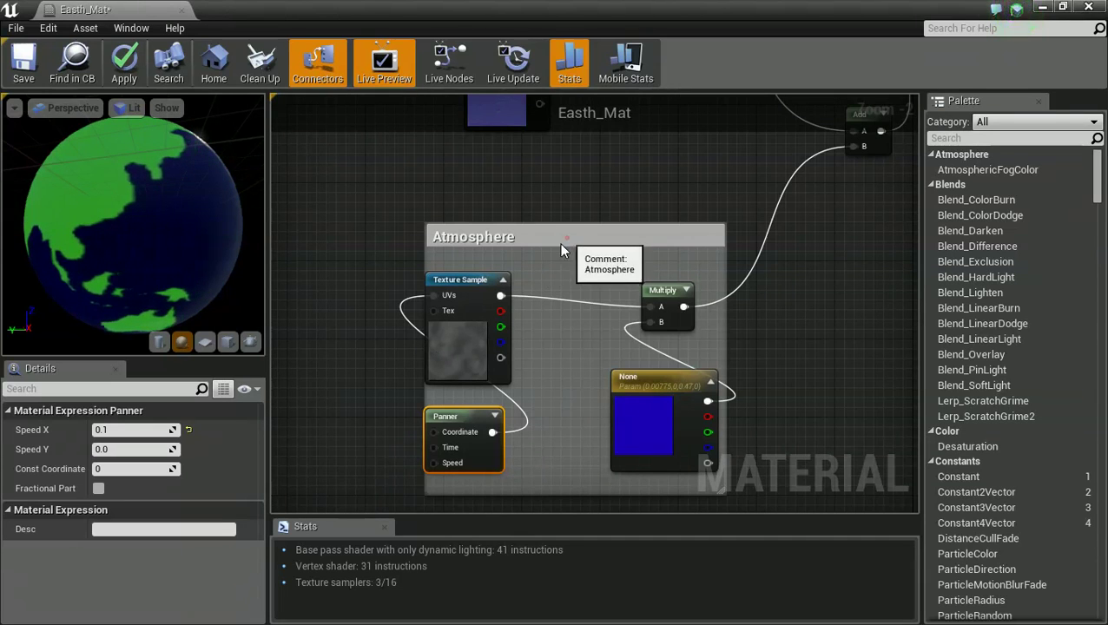
pyautogui.moveTo(563, 241); pyautogui.dragTo(533, 262)
# Connect the Add node's result to the material's Base Color input
pyautogui.moveTo(602, 240); pyautogui.dragTo(516, 282, button='right')
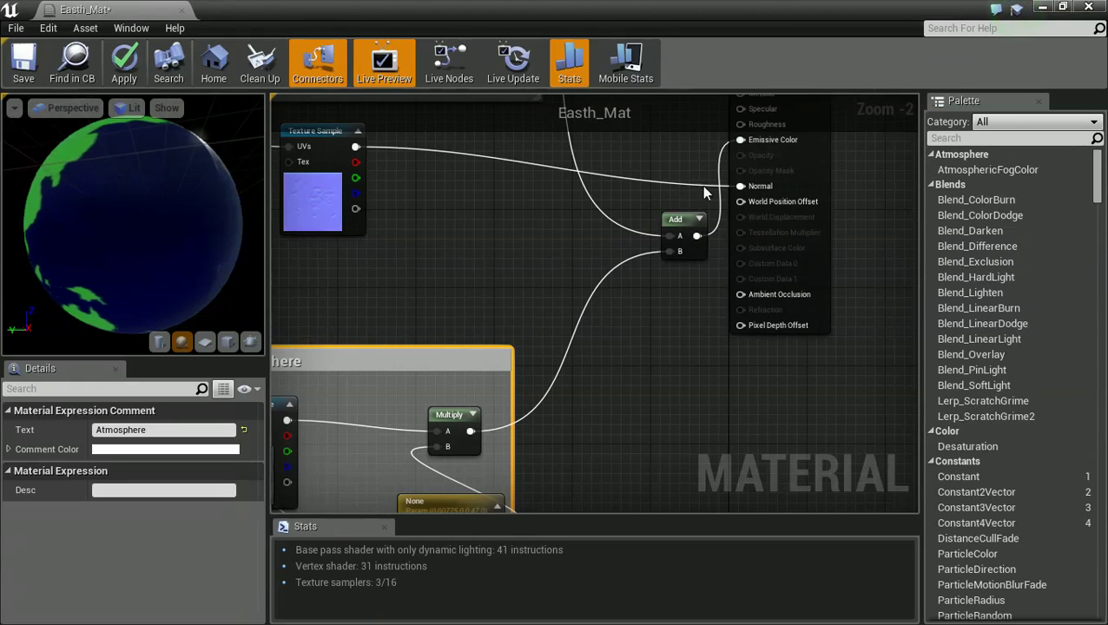
pyautogui.moveTo(684, 223); pyautogui.dragTo(623, 232)
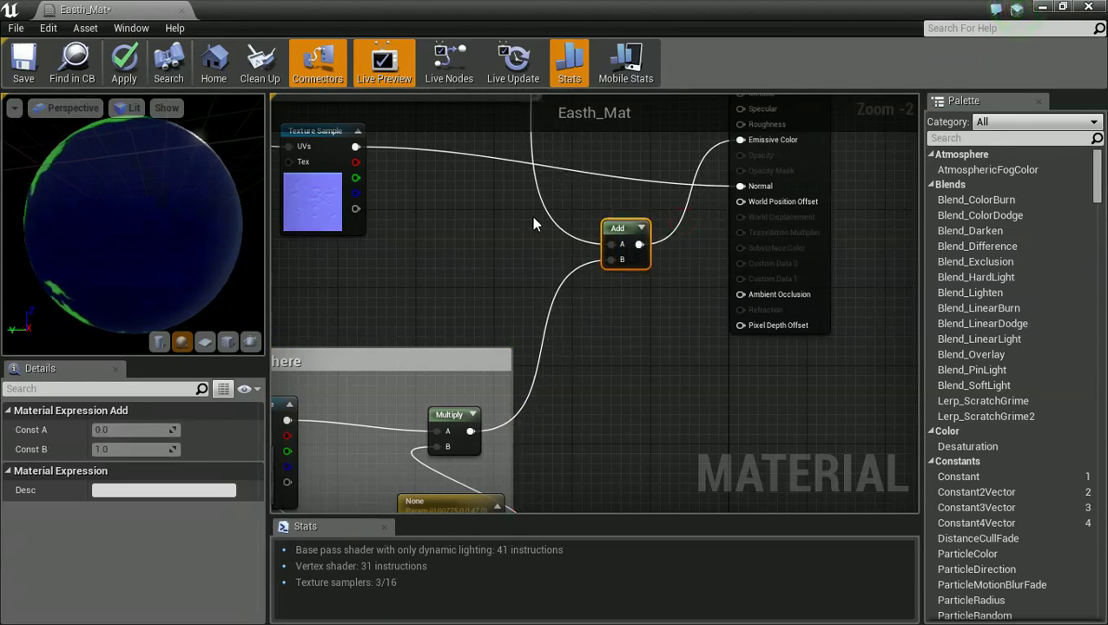
pyautogui.moveTo(478, 265); pyautogui.dragTo(532, 341, button='right')
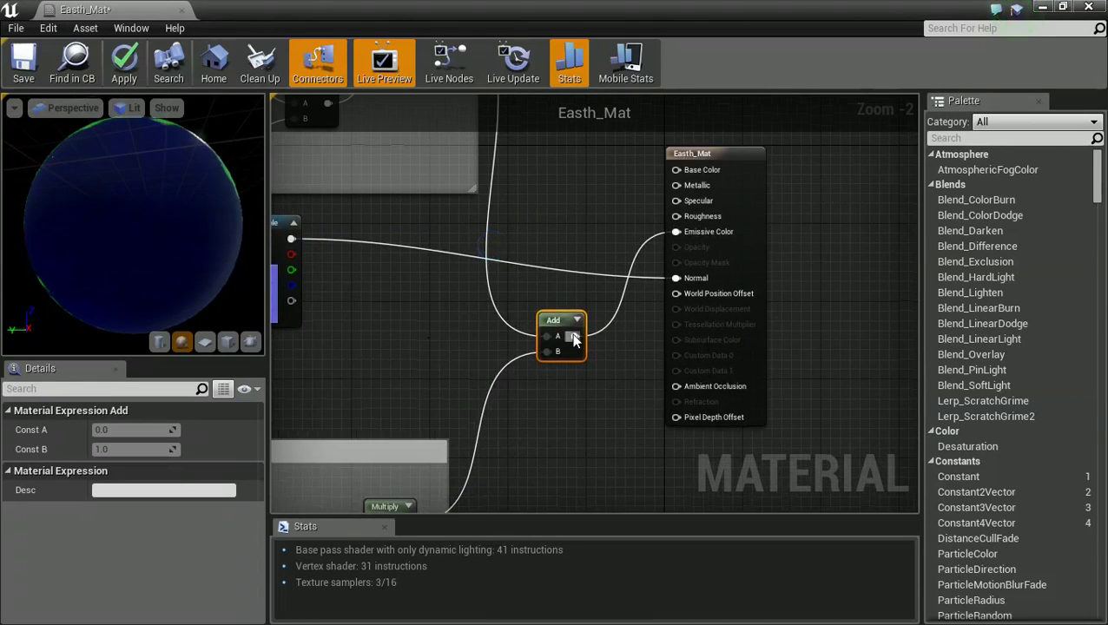
pyautogui.moveTo(573, 338); pyautogui.dragTo(676, 169)
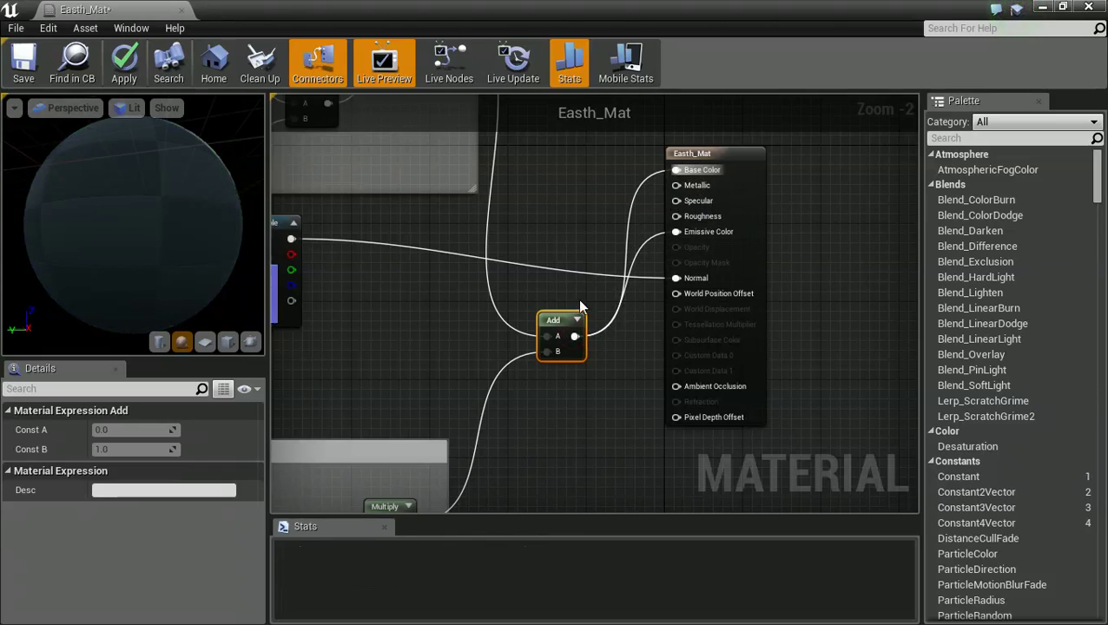
pyautogui.moveTo(570, 314); pyautogui.dragTo(511, 275)
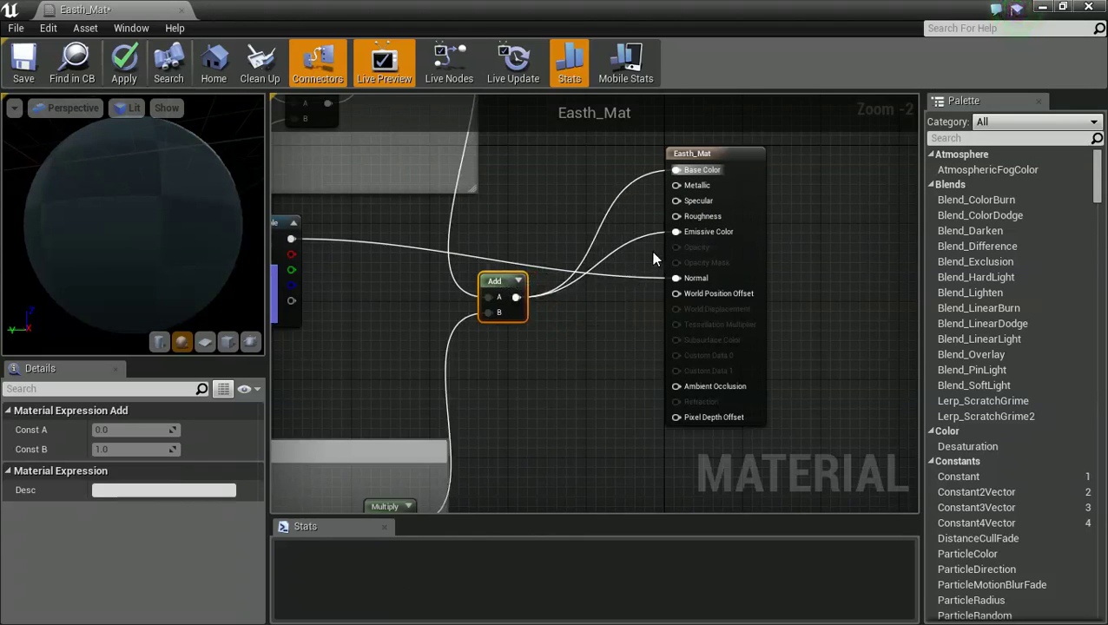
# Wire the Multiply result into the material inputs and save Easth_Mat
pyautogui.moveTo(599, 358); pyautogui.dragTo(599, 309, button='right')
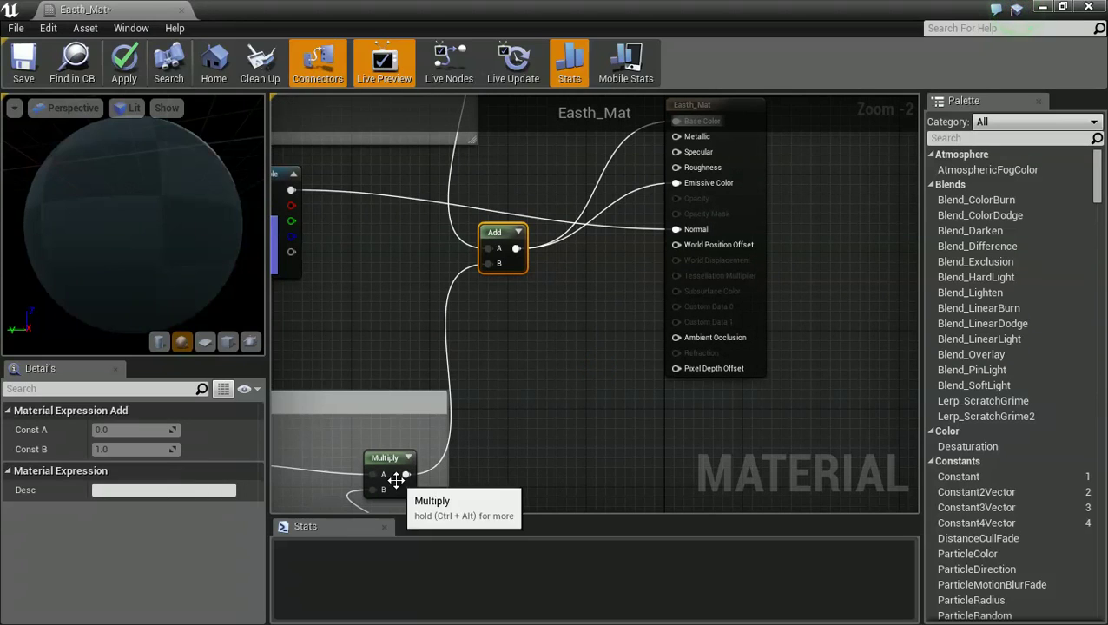
pyautogui.moveTo(405, 474); pyautogui.dragTo(687, 183)
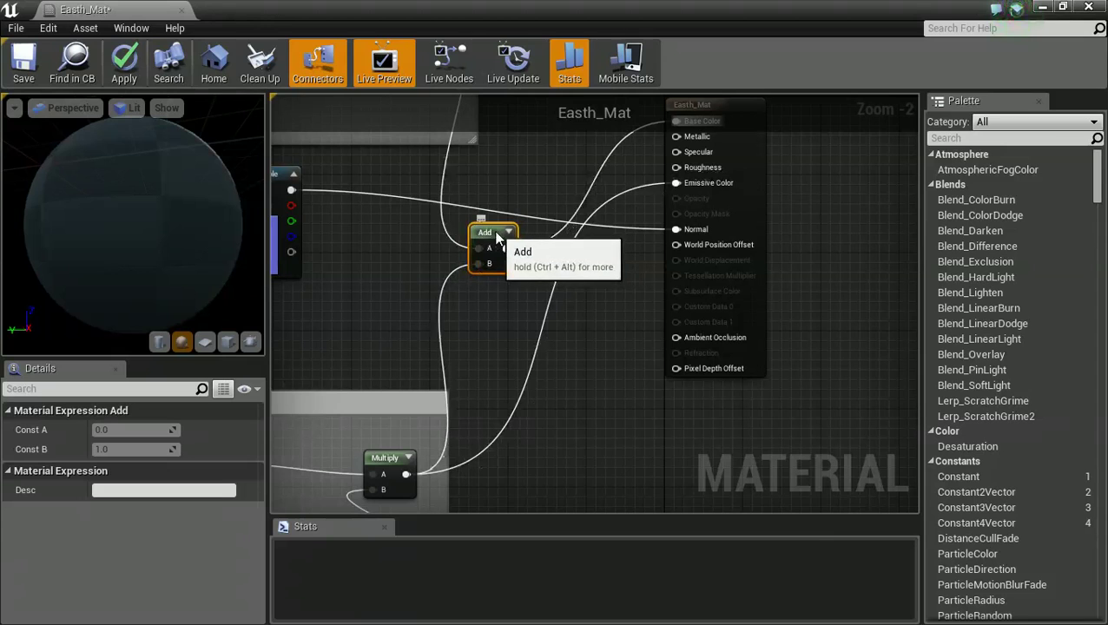
pyautogui.moveTo(626, 447); pyautogui.dragTo(699, 328, button='right')
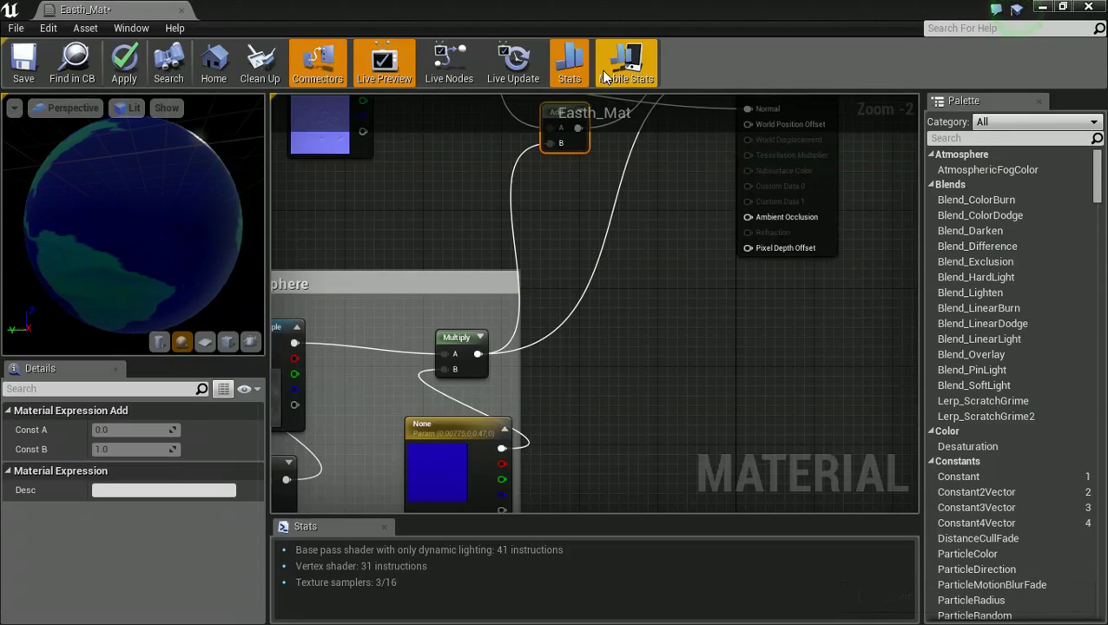
pyautogui.click(24, 62)
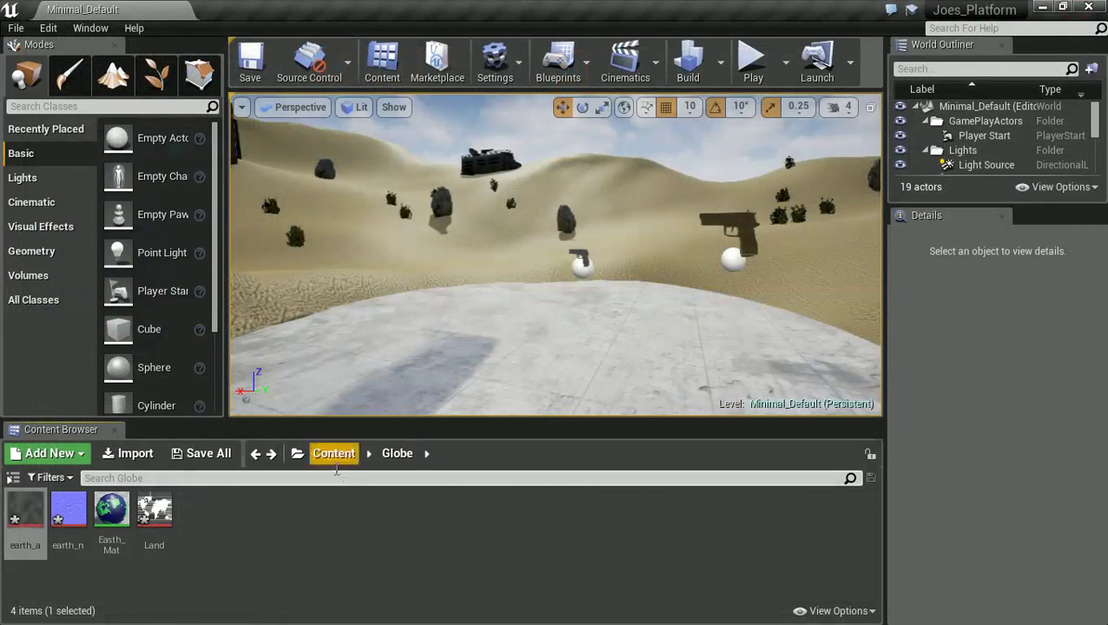
# Drop a sphere into the level, lift it, and scale it up to 6.25
pyautogui.moveTo(139, 367); pyautogui.dragTo(457, 323)
pyautogui.moveTo(458, 276); pyautogui.dragTo(456, 189)
pyautogui.press('e')
pyautogui.press('r')
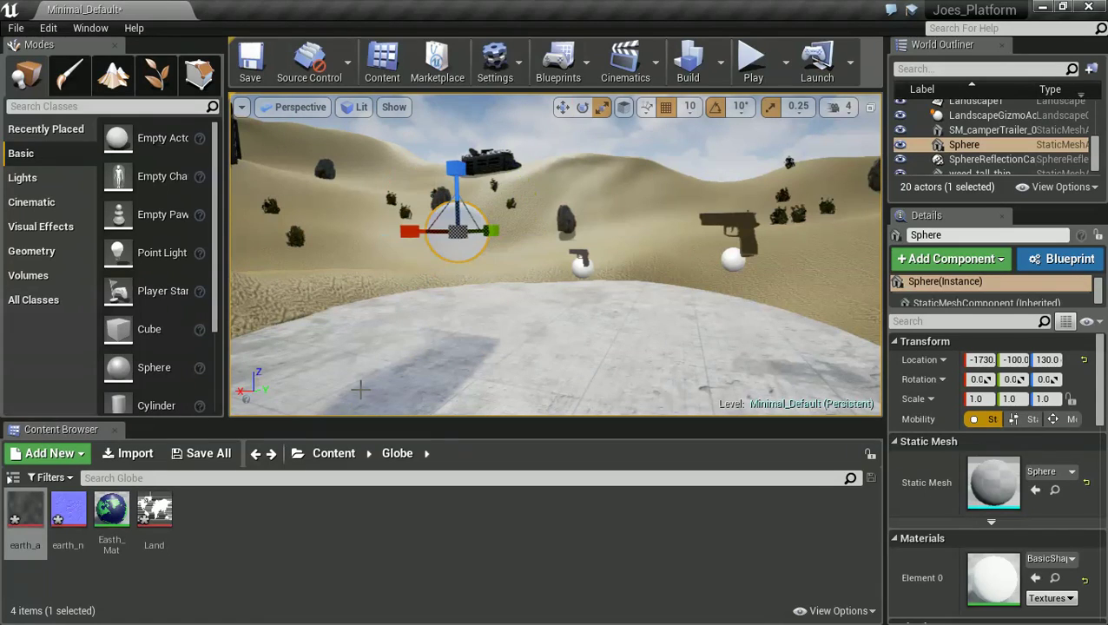
pyautogui.moveTo(460, 230); pyautogui.dragTo(359, 287)
pyautogui.scroll(-5, 457, 228)
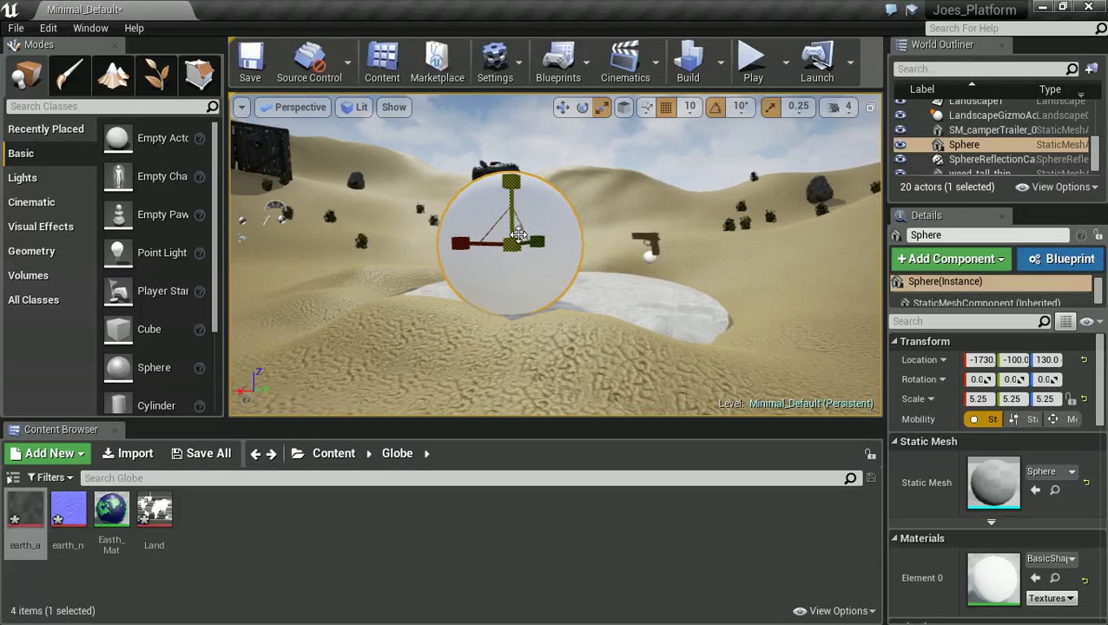
pyautogui.moveTo(510, 247); pyautogui.dragTo(435, 265)
# Raise the sphere to Z 510, apply Easth_Mat to it, and play the level
pyautogui.press('w')
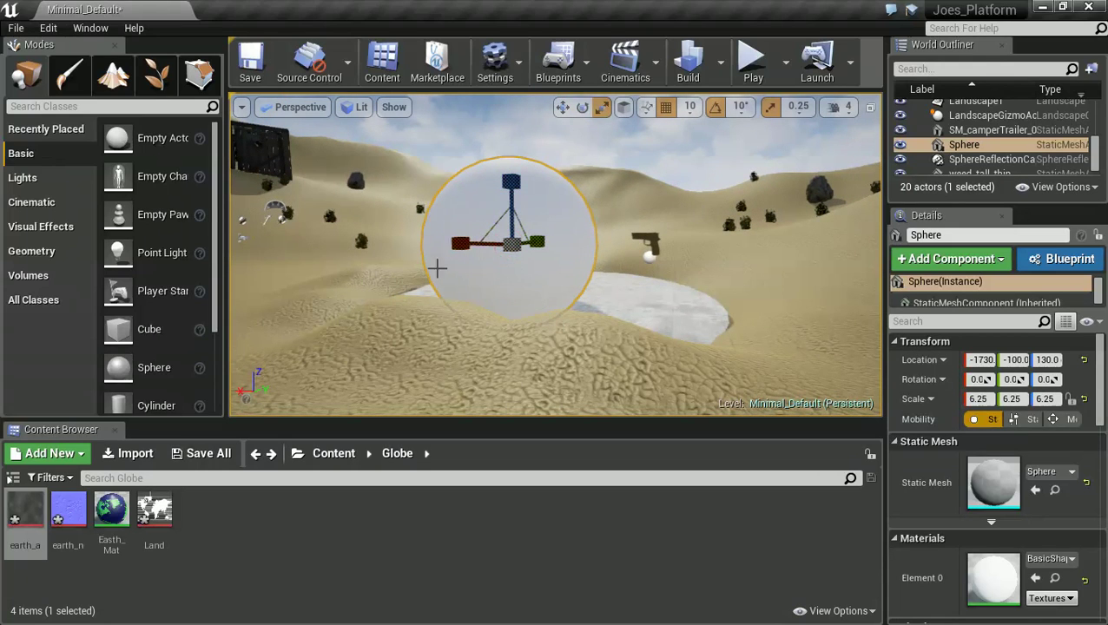
pyautogui.moveTo(513, 183); pyautogui.dragTo(540, 155)
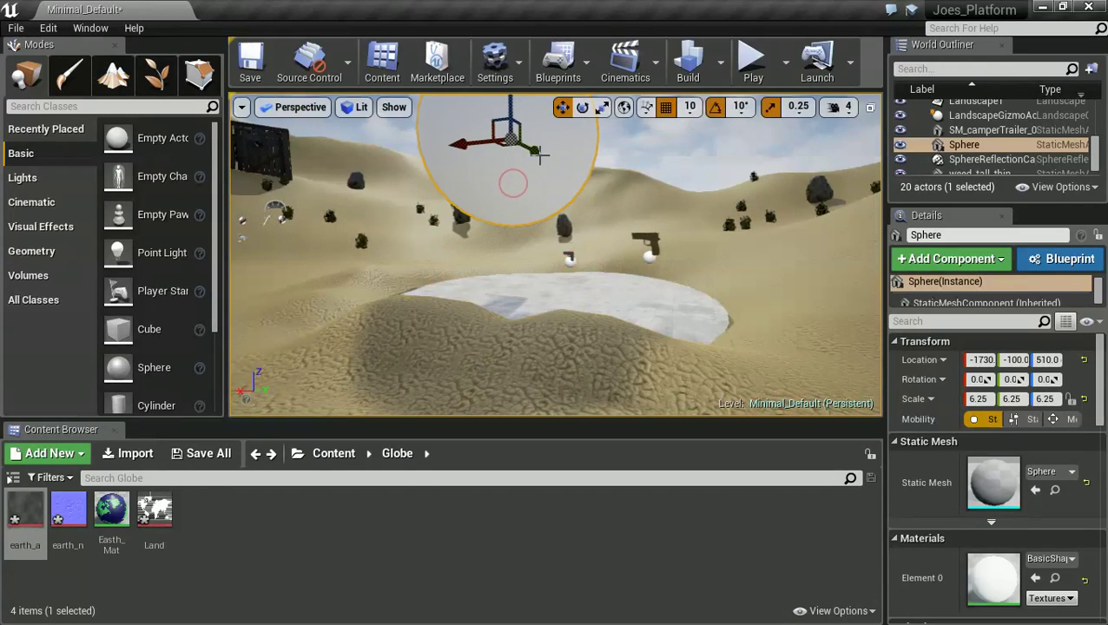
pyautogui.scroll(-4, 600, 233)
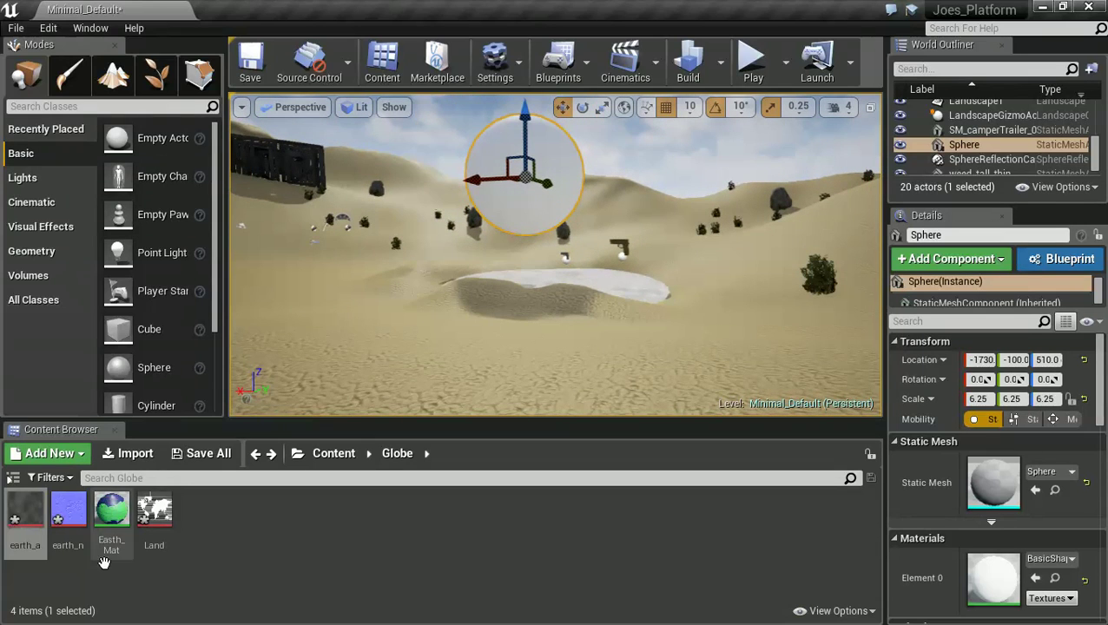
pyautogui.moveTo(110, 518); pyautogui.dragTo(539, 208)
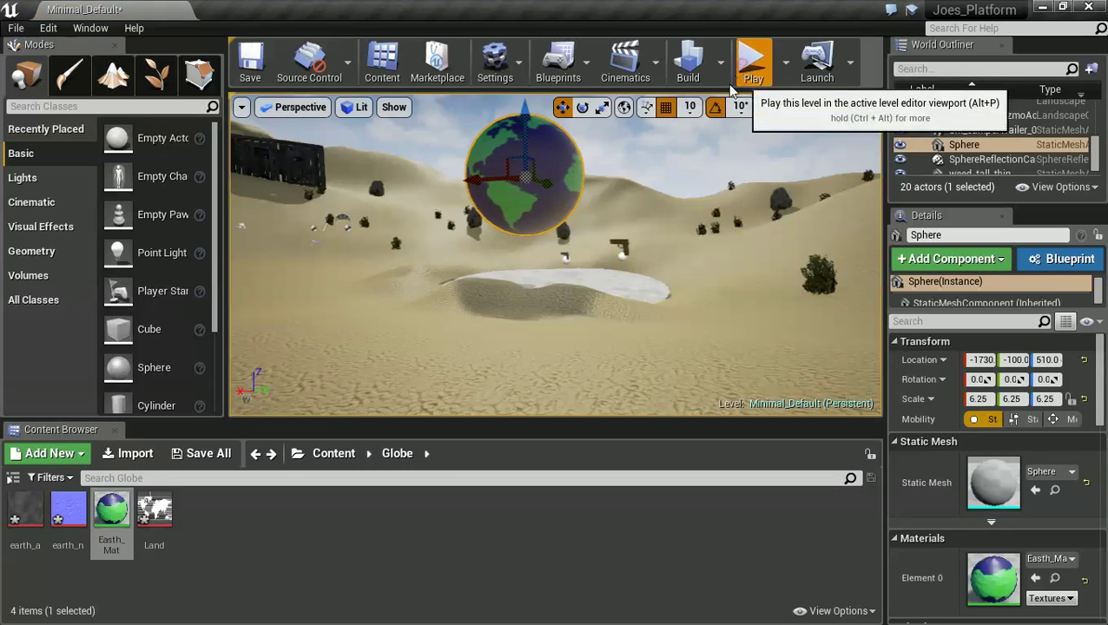
pyautogui.click(752, 62)
pyautogui.click(598, 303)
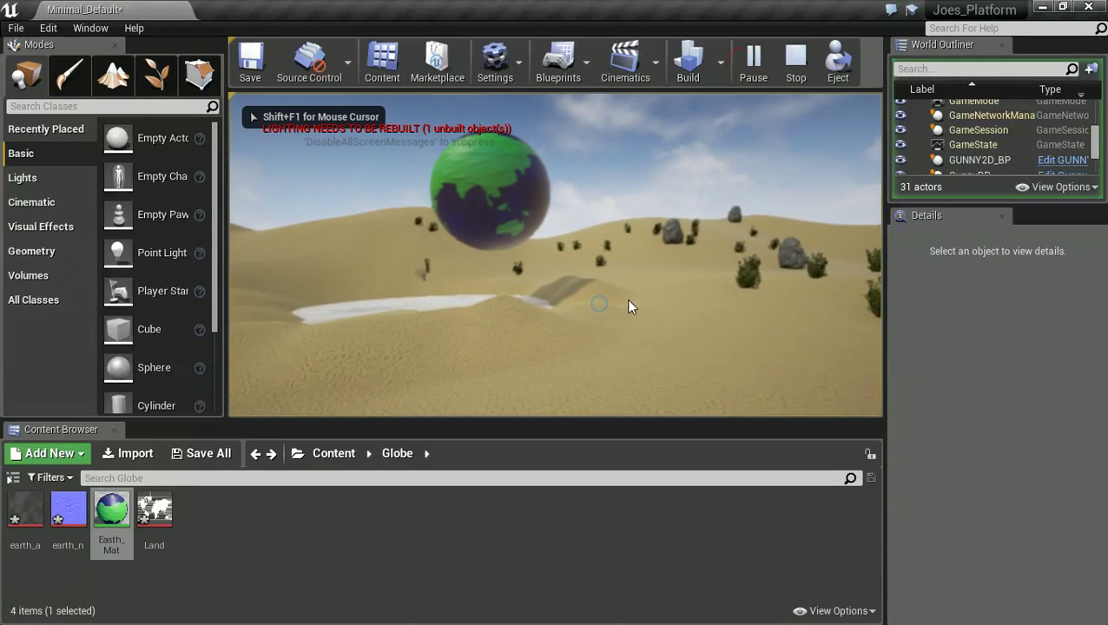
pyautogui.press('w')
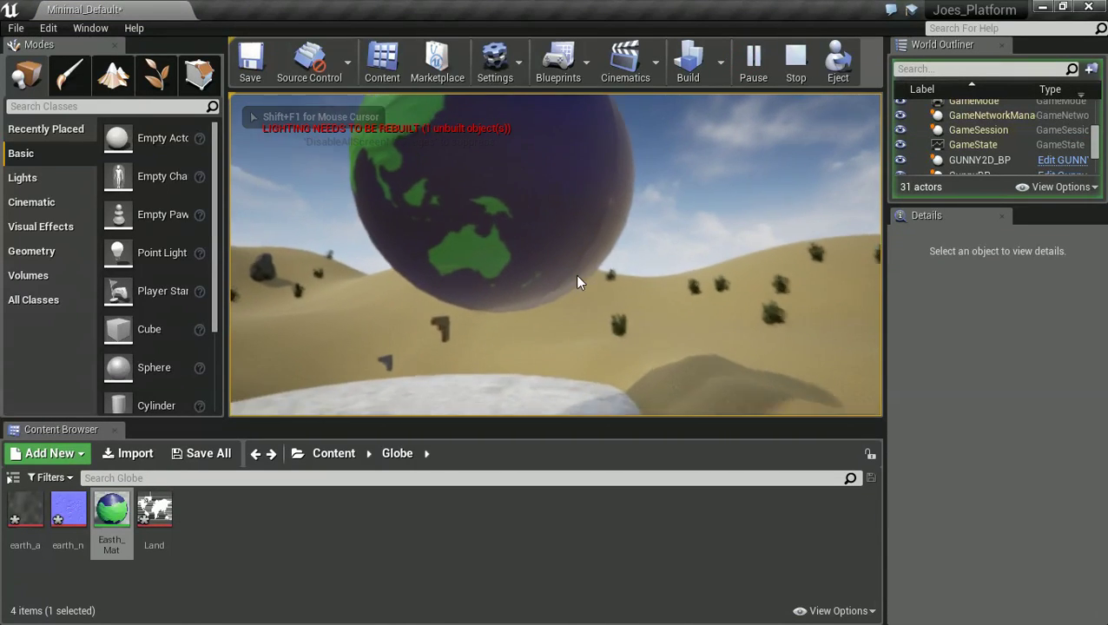
pyautogui.press('w')
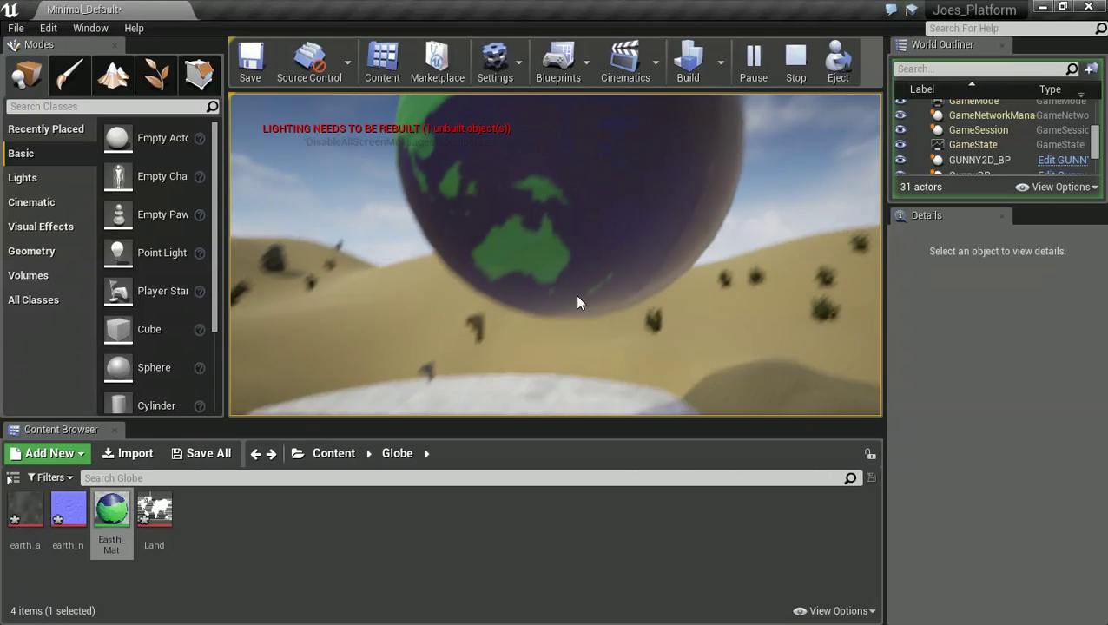
pyautogui.press('s')
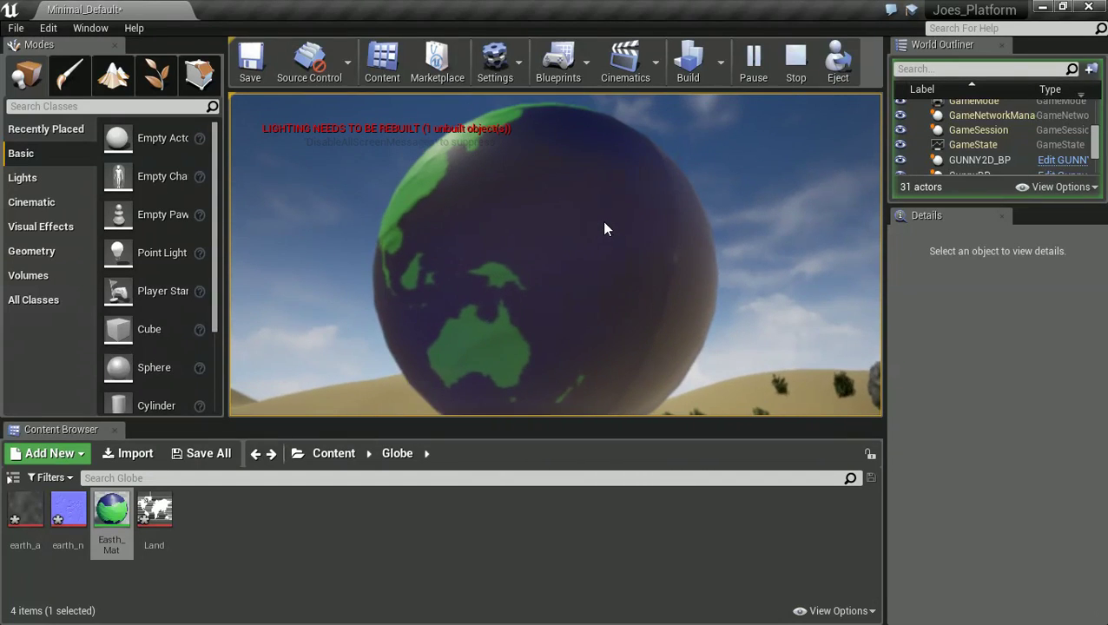
pyautogui.press('s')
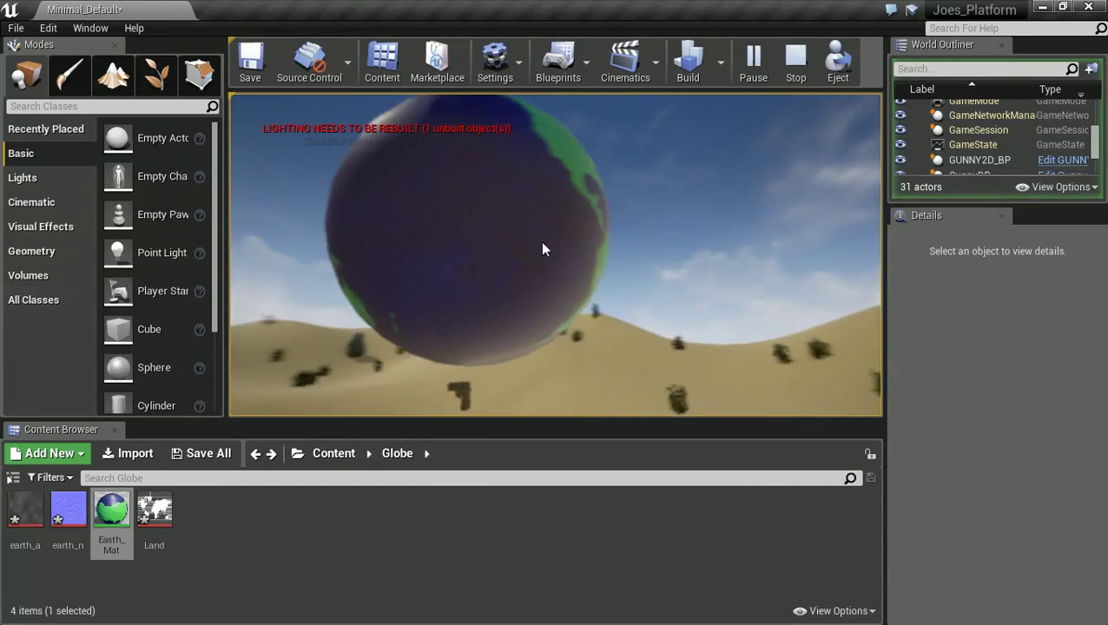
pyautogui.press('w')
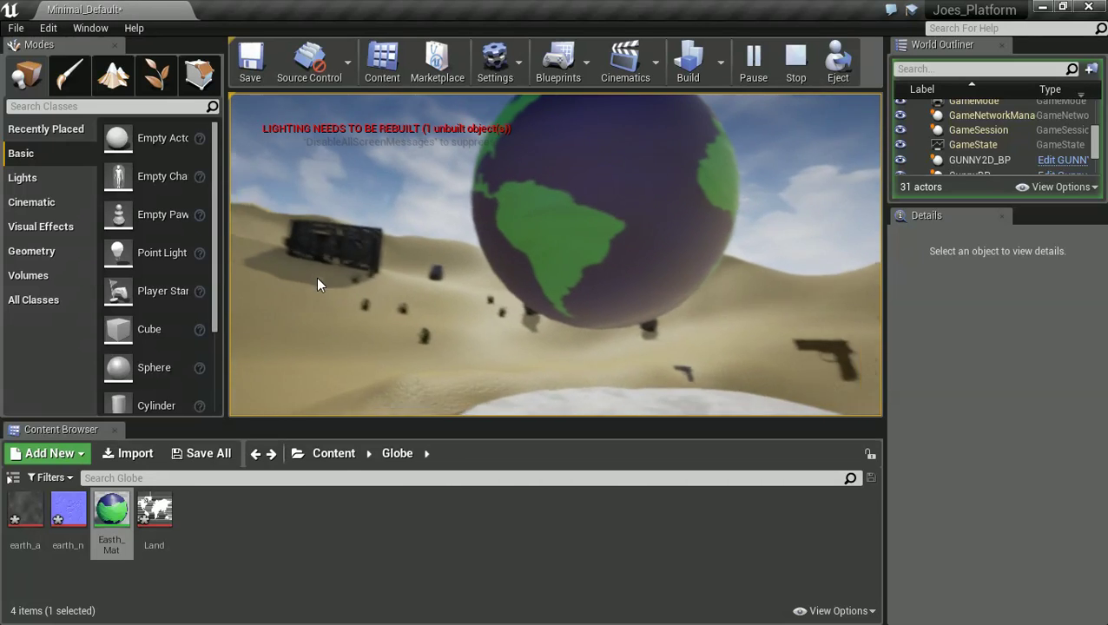
pyautogui.press('s')
pyautogui.press('w')
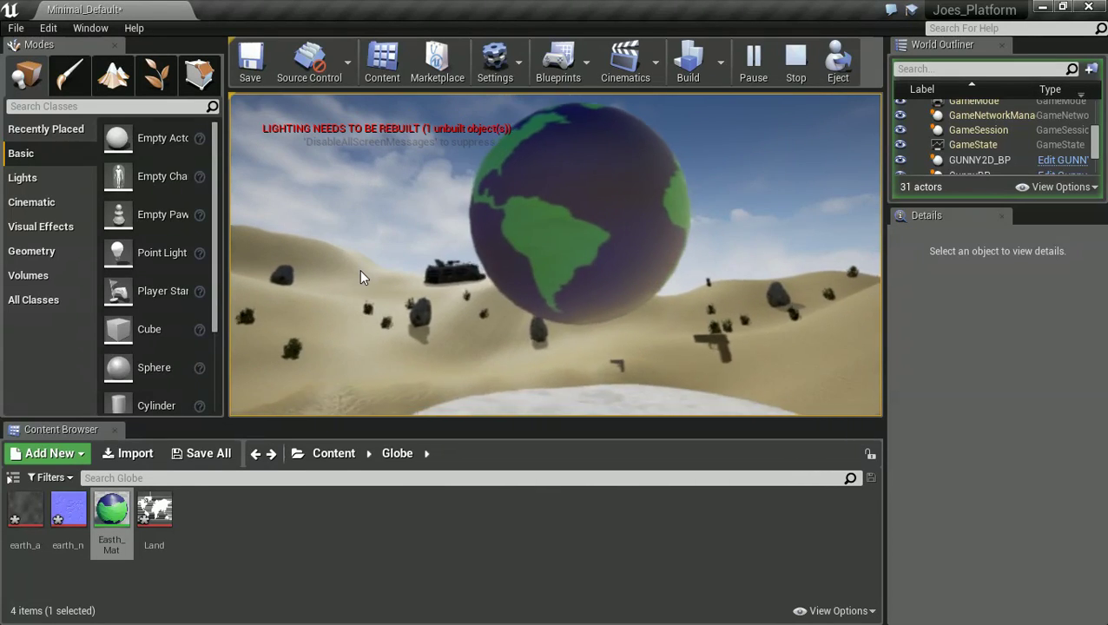
pyautogui.moveTo(362, 269); pyautogui.dragTo(388, 287)
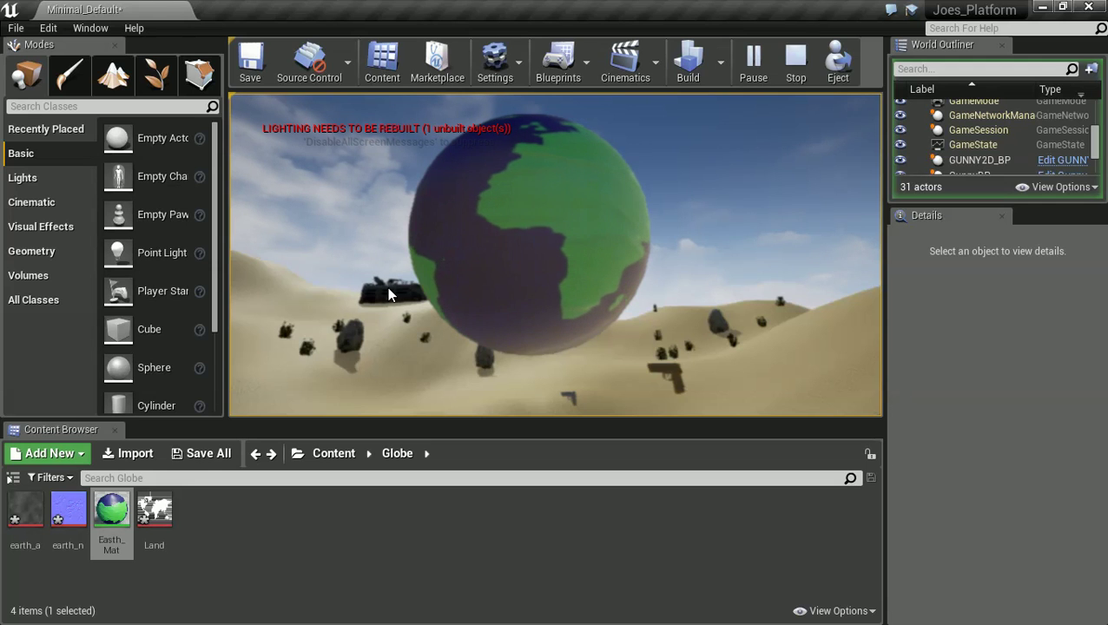
pyautogui.moveTo(387, 286); pyautogui.dragTo(331, 270)
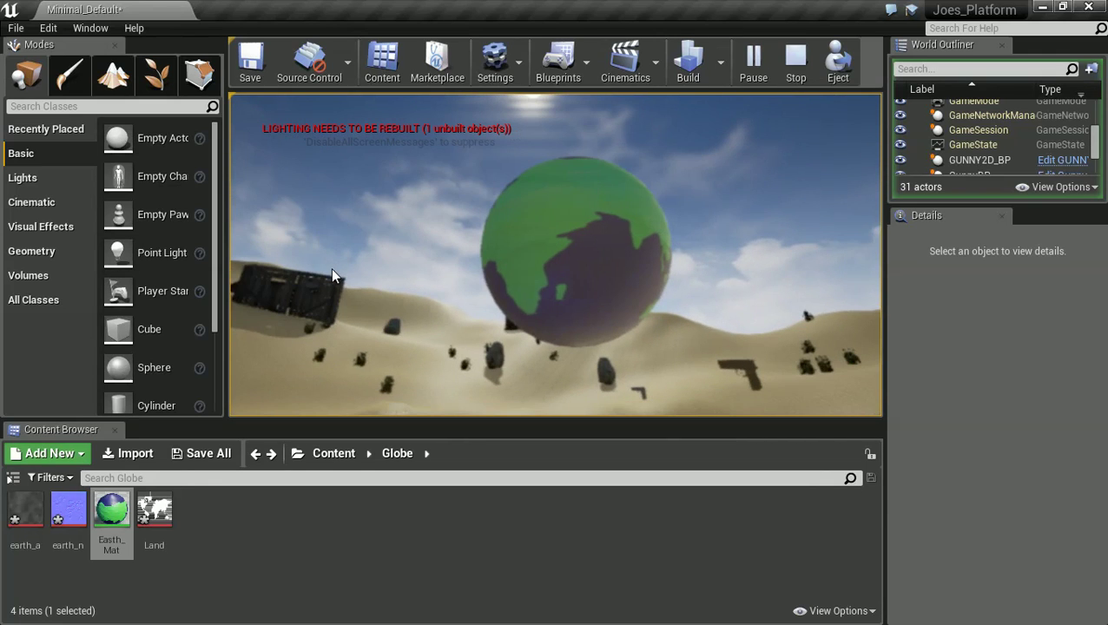
pyautogui.press('Escape')
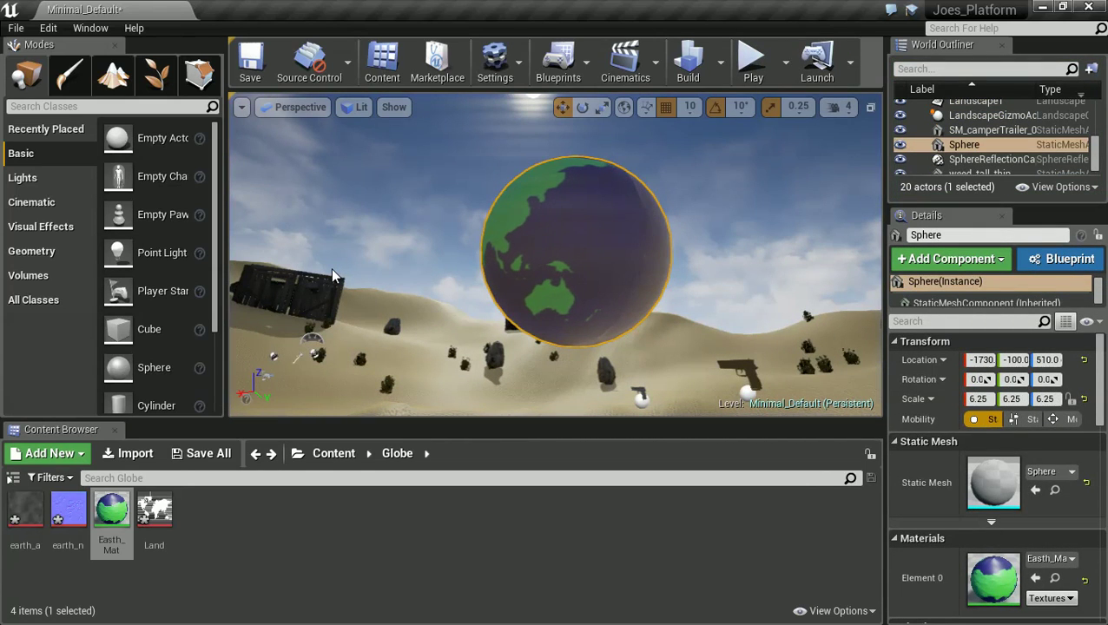